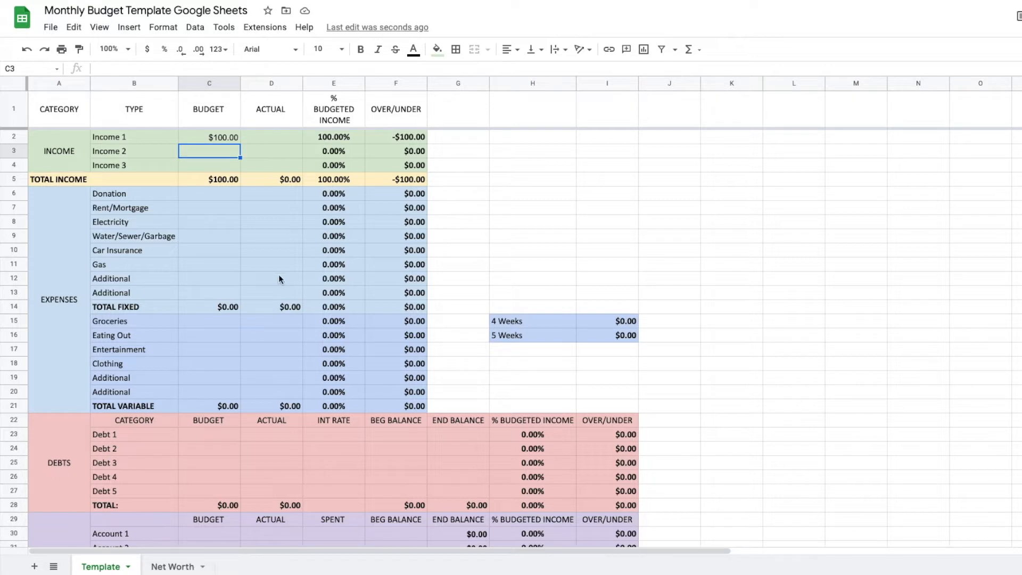
Step: Look through the budget template from the income rows down to the net worth section
scroll(279, 276, down, 2)
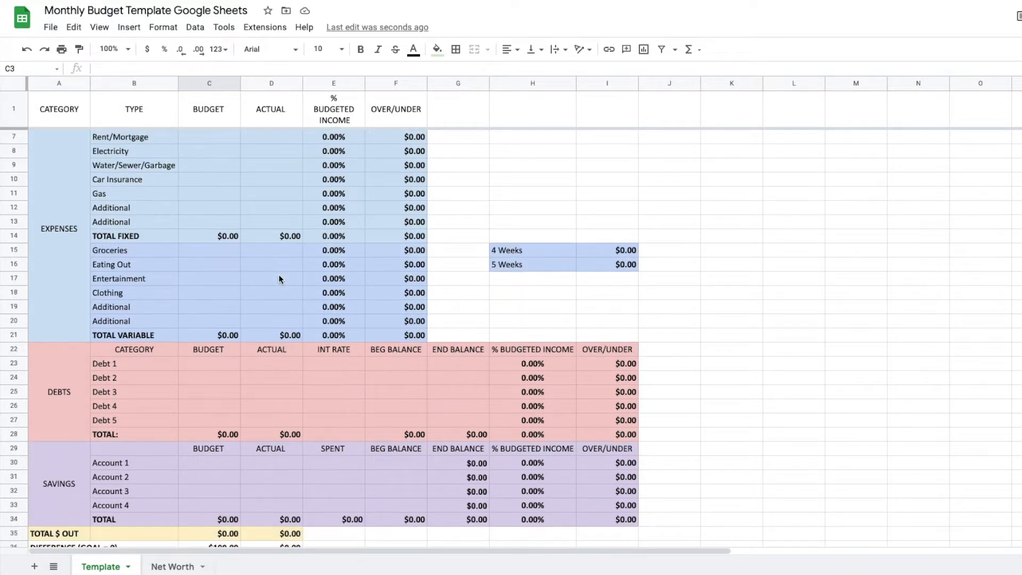
scroll(279, 275, down, 3)
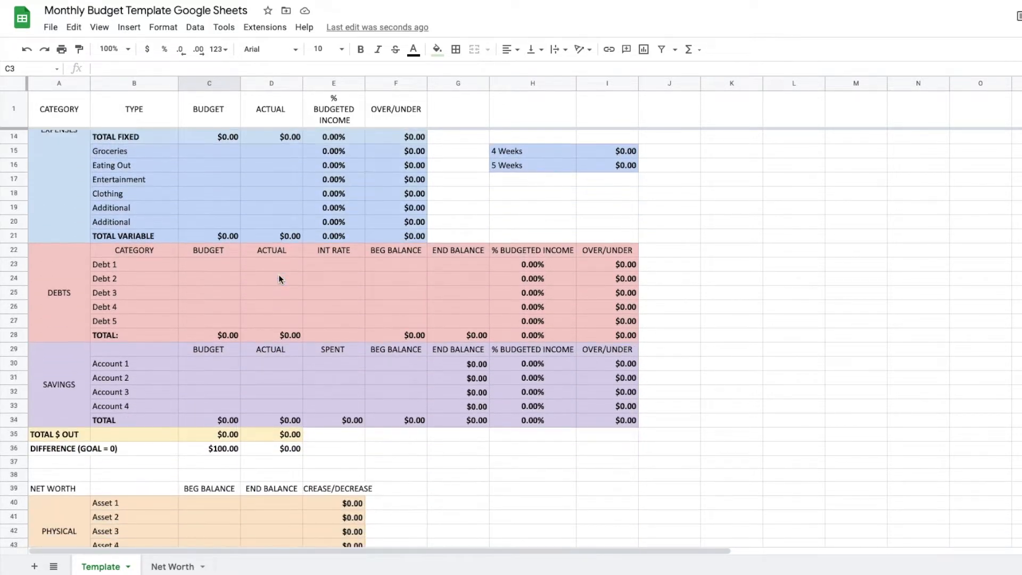
scroll(279, 276, down, 5)
scroll(279, 274, down, 1)
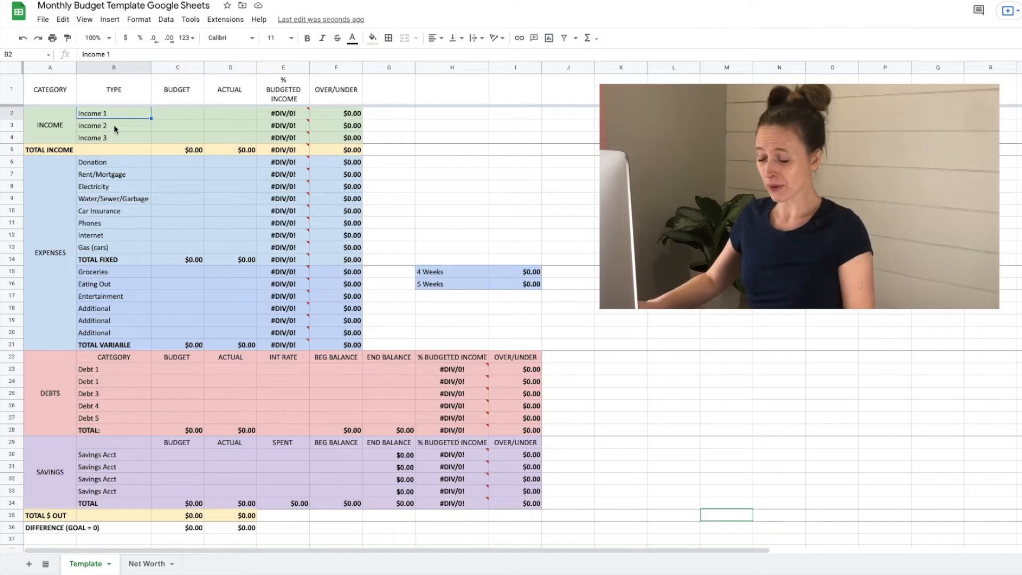
Step: Relabel the Income 1 and Income 2 rows with the first names of the two earners
text(James)
key(Return)
text(Britta)
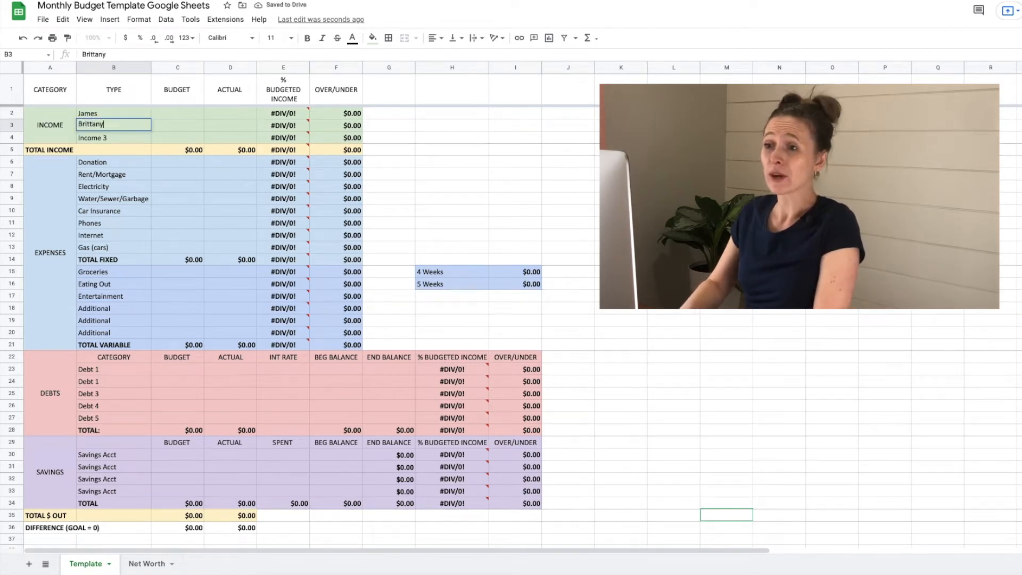
text(ny)
key(Return)
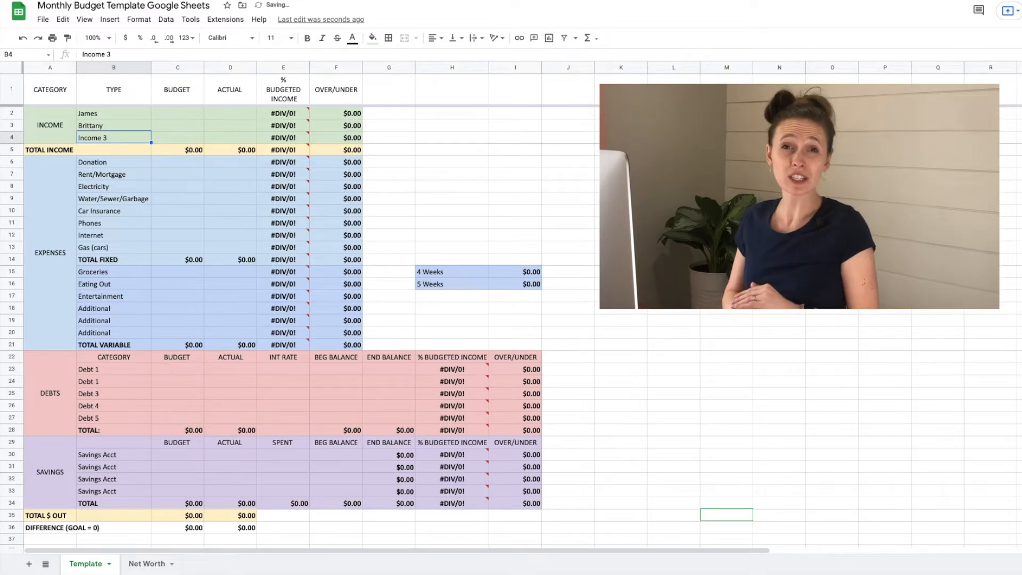
Step: Delete the unused Income 3 row from the income section
click(8, 138)
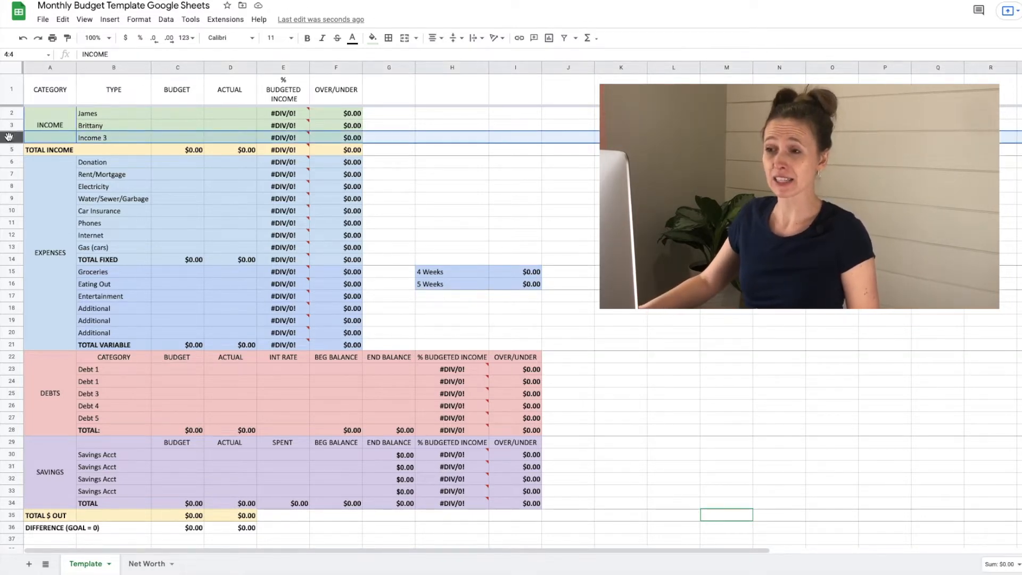
right_click(9, 138)
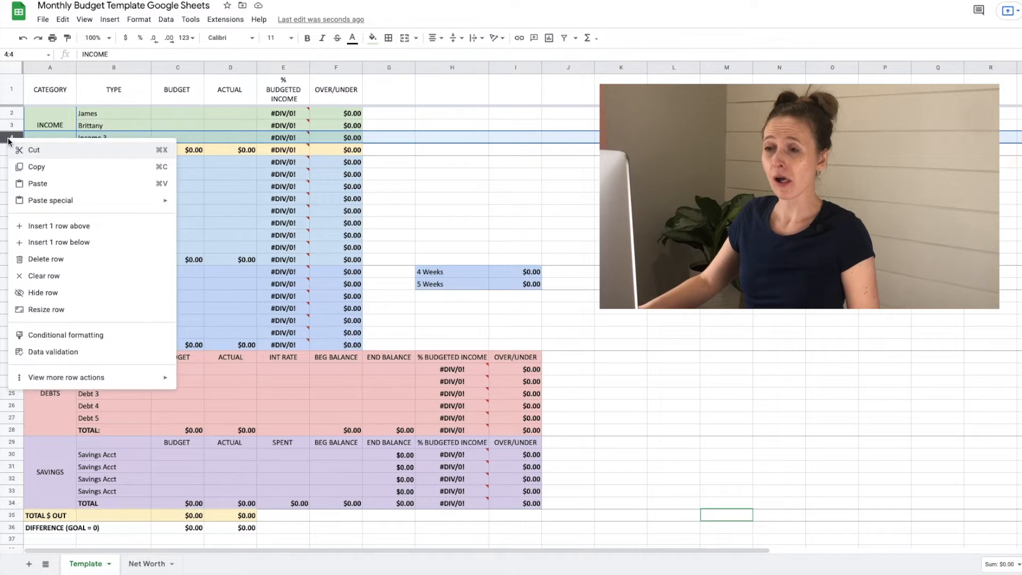
click(45, 261)
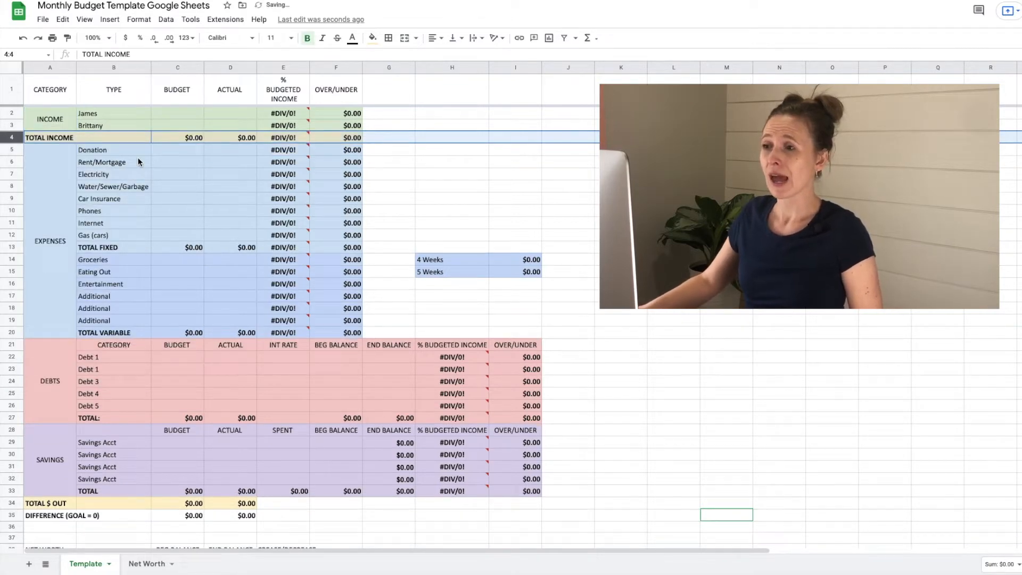
Step: Examine the % Budgeted Income and Over/Under columns along with the total income, total fixed and total variable rows
click(312, 173)
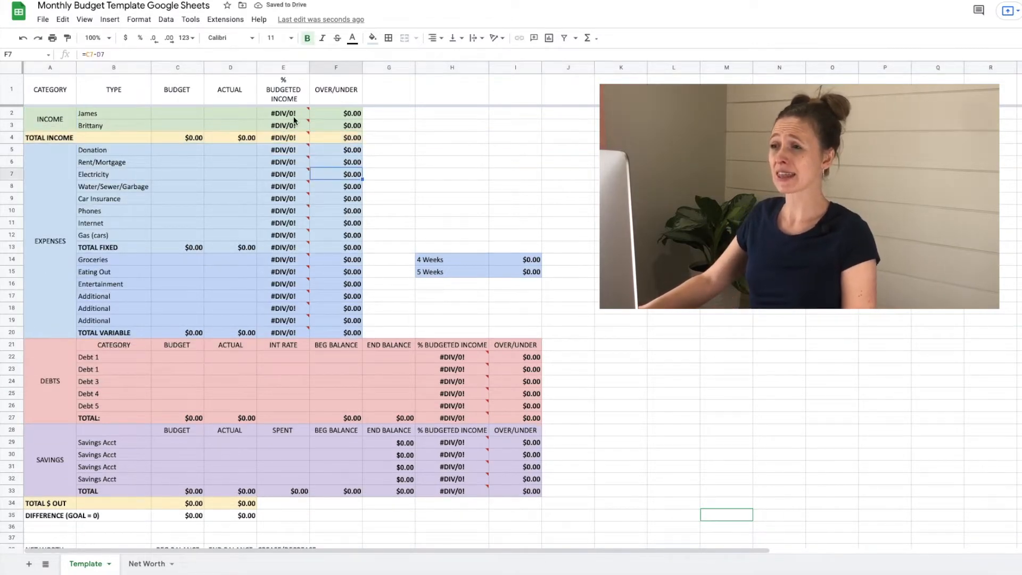
click(279, 66)
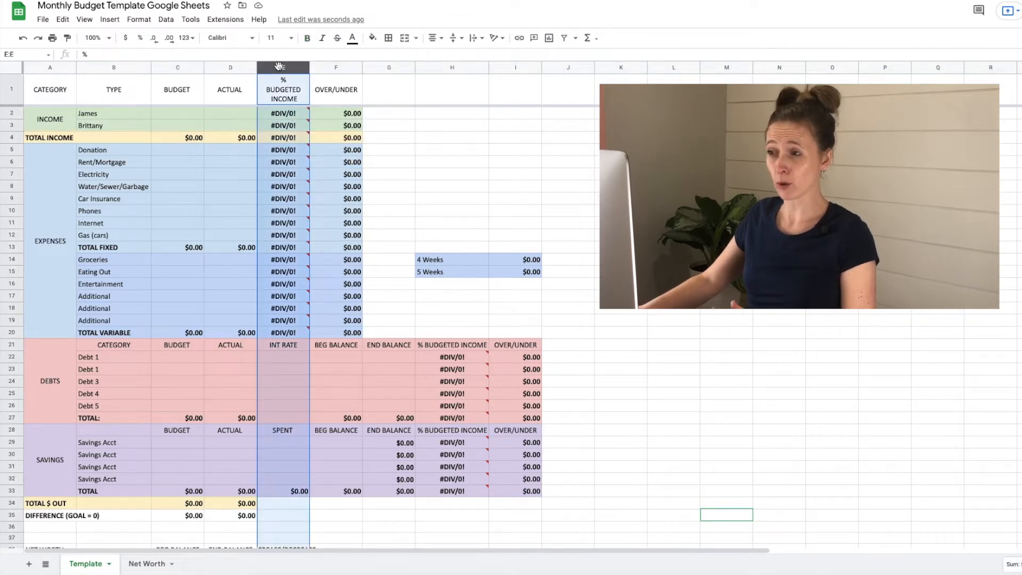
click(6, 138)
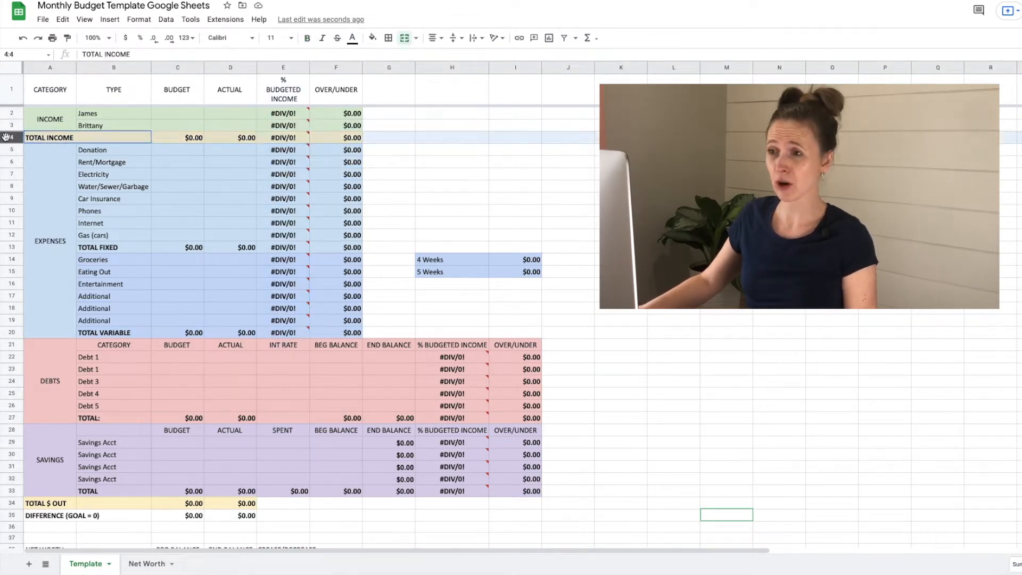
click(12, 247)
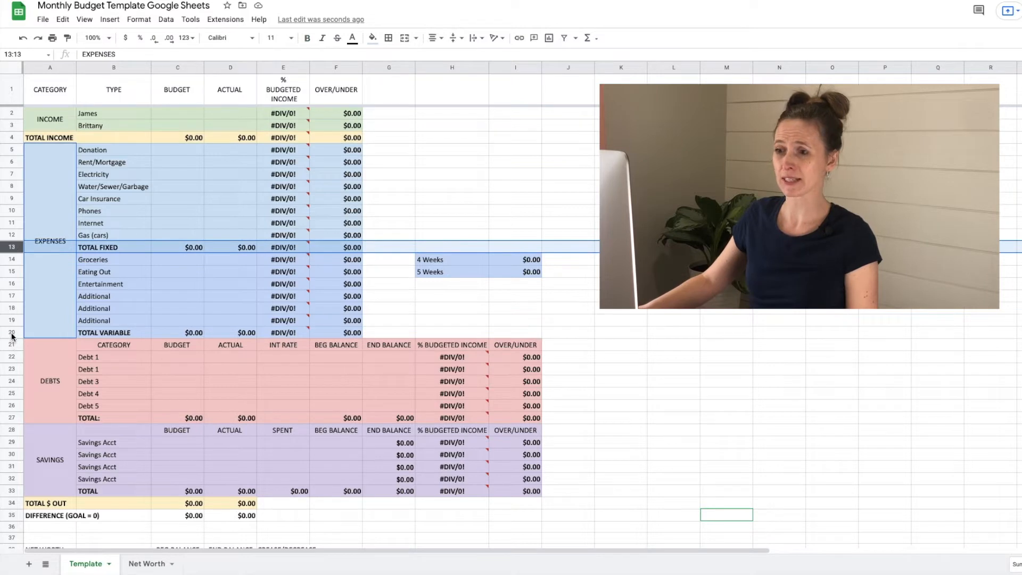
click(12, 334)
click(285, 68)
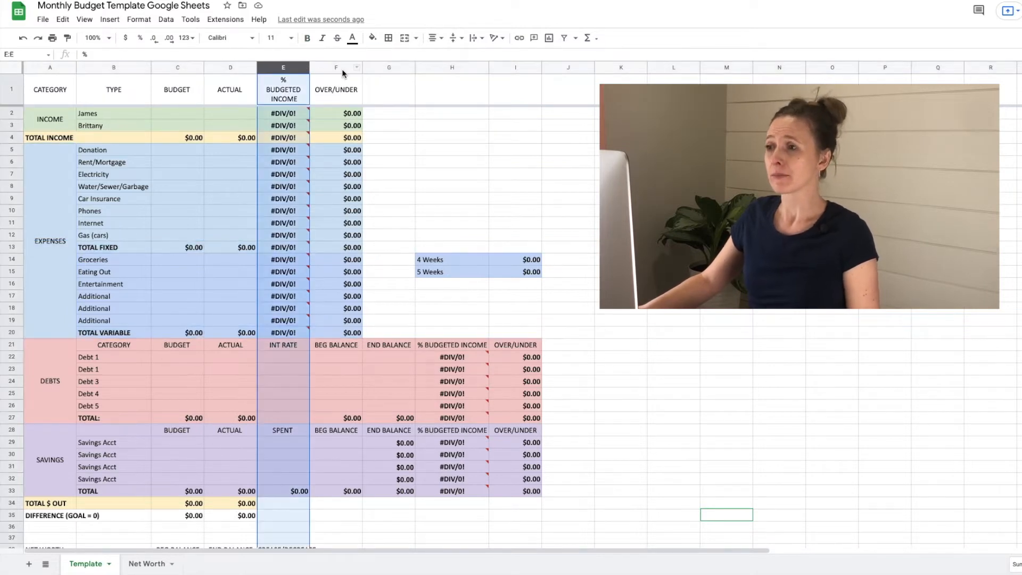
click(336, 68)
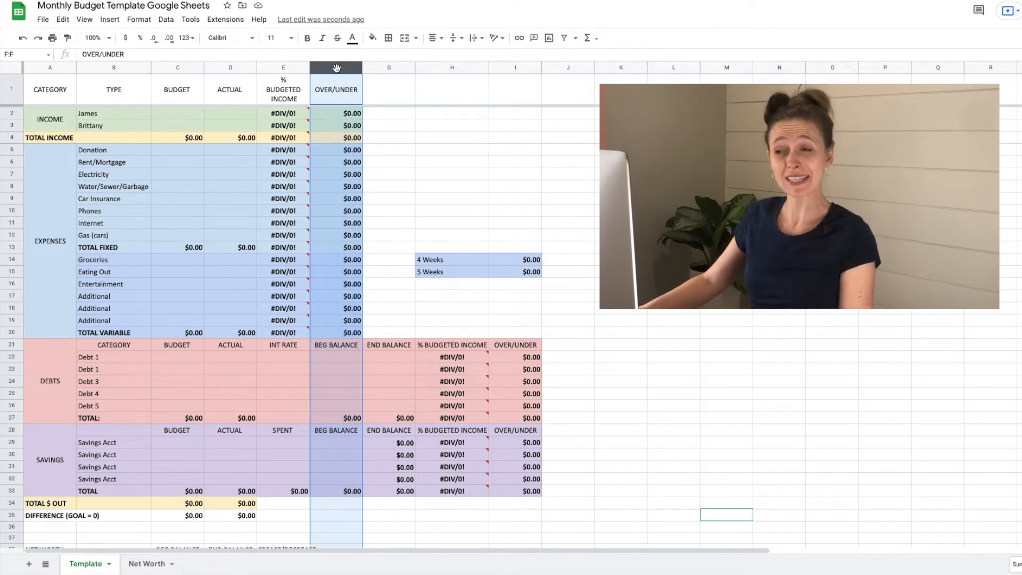
click(26, 124)
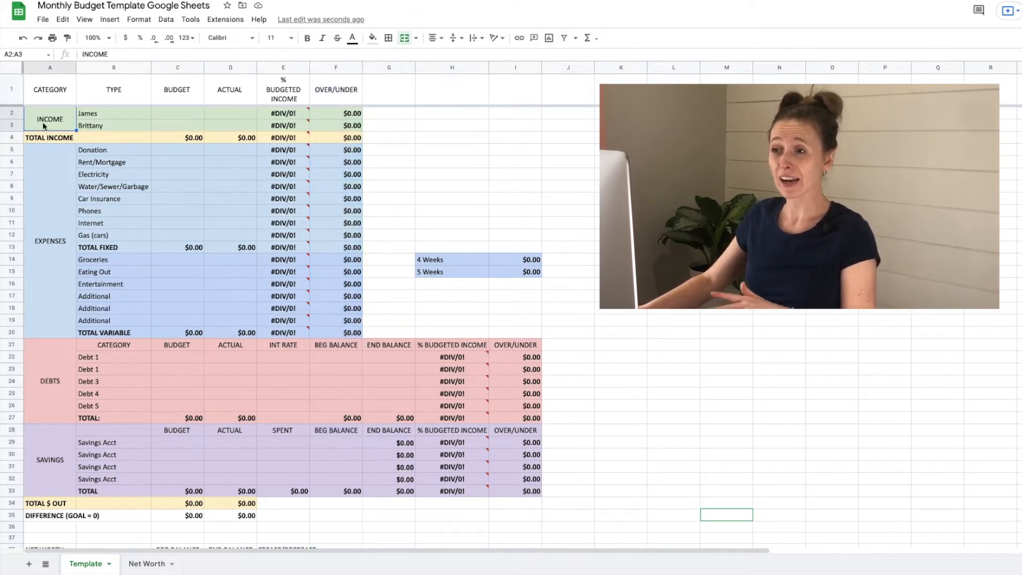
Step: Rename the Donation expense as Tithing and the Rent/Mortgage expense as Mortgage
click(94, 151)
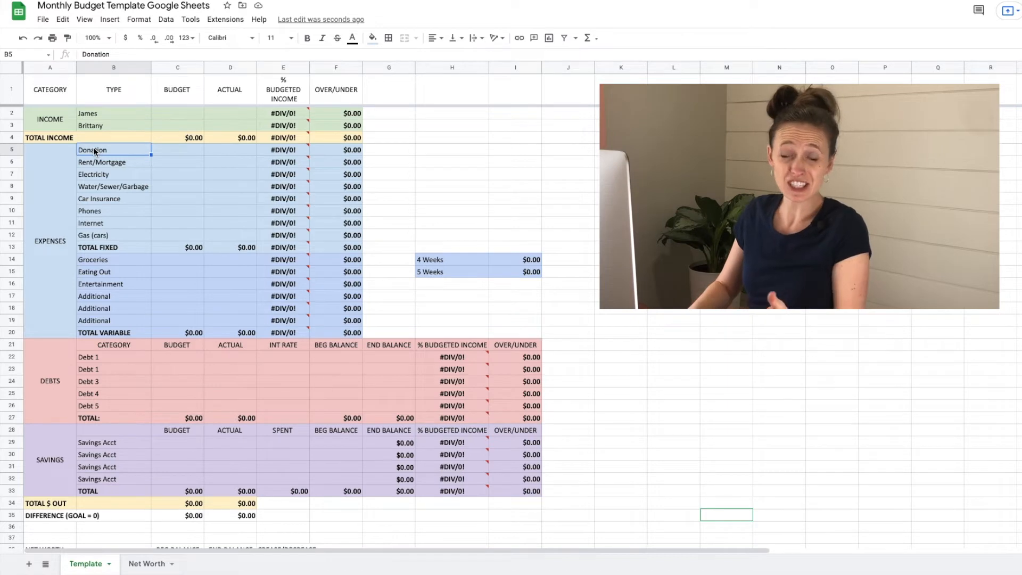
text(Tithing)
key(Return)
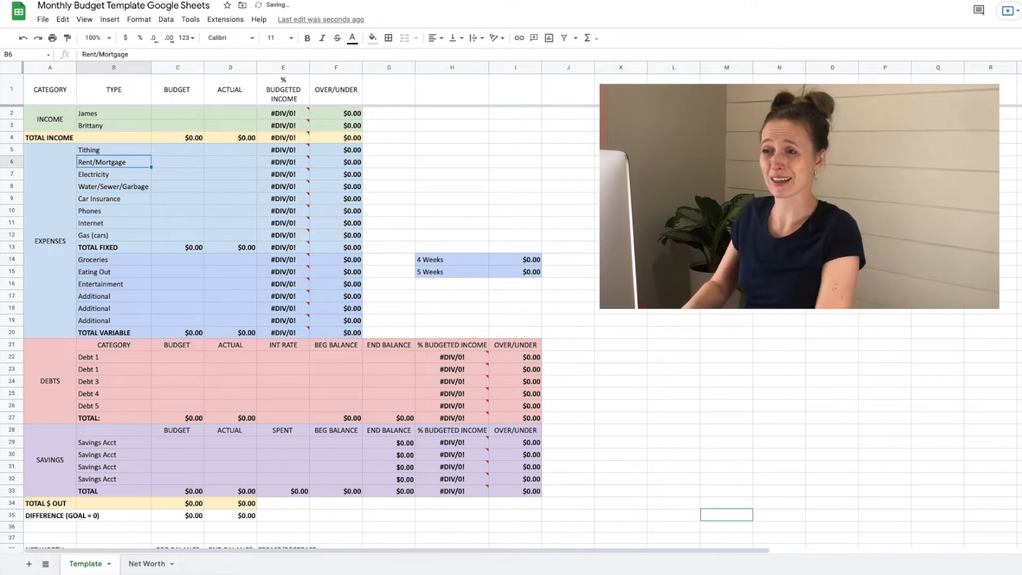
text(Mor)
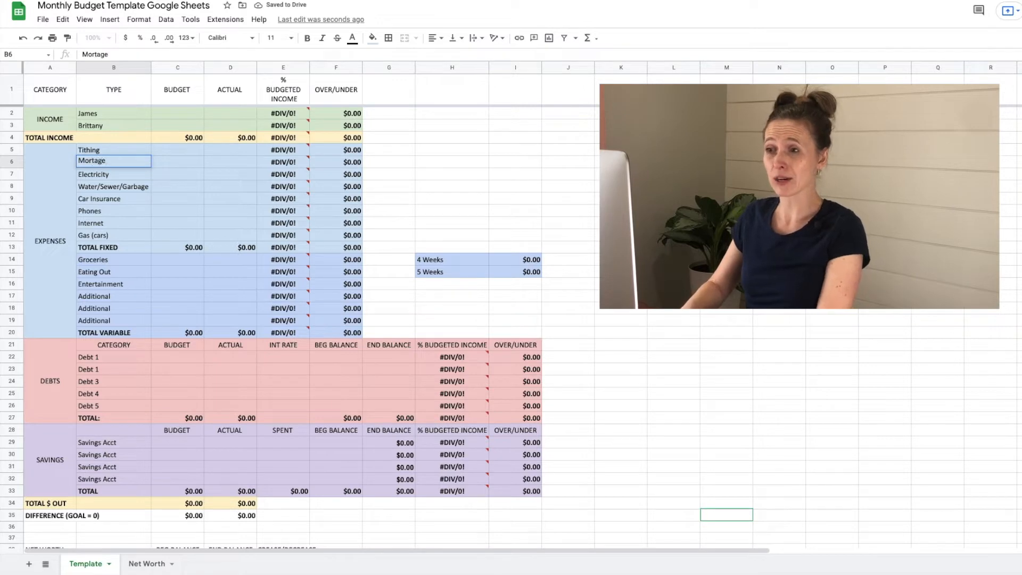
text(tgag)
key(BackSpace)
key(BackSpace)
text(gage)
key(Return)
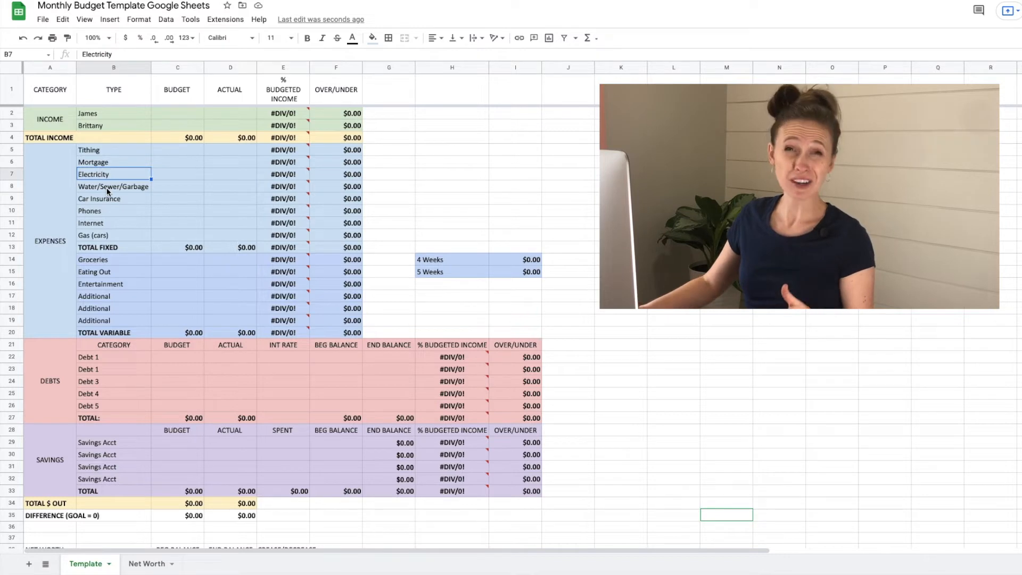
Step: Insert a row above Car Insurance in the fixed expenses and label it Life Insurance
click(14, 198)
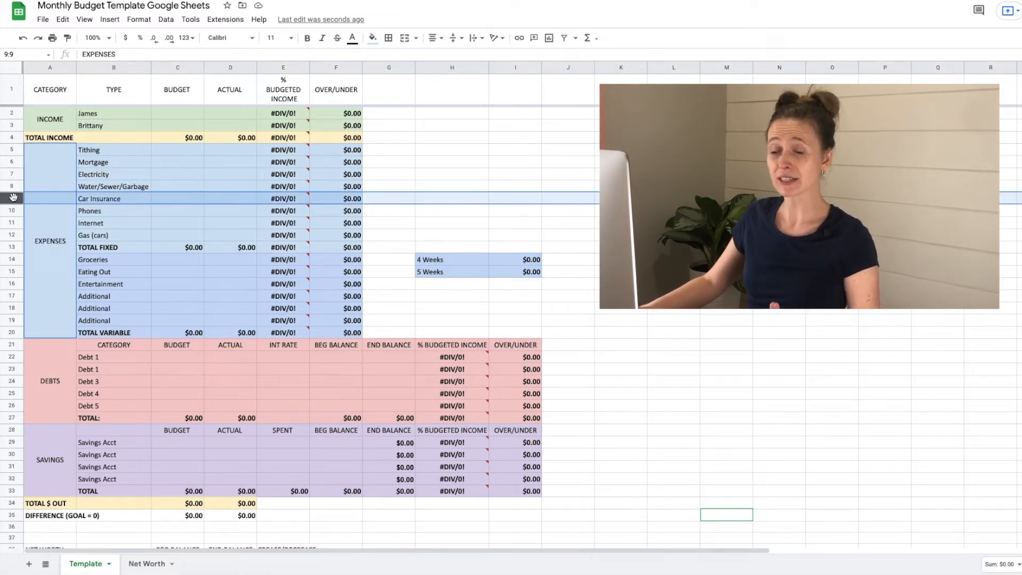
right_click(13, 197)
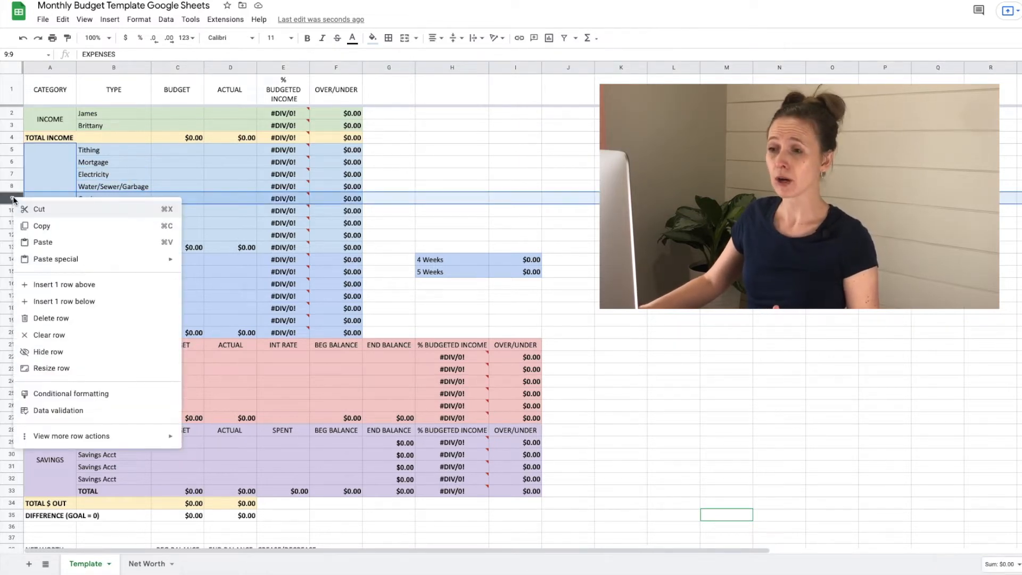
click(70, 290)
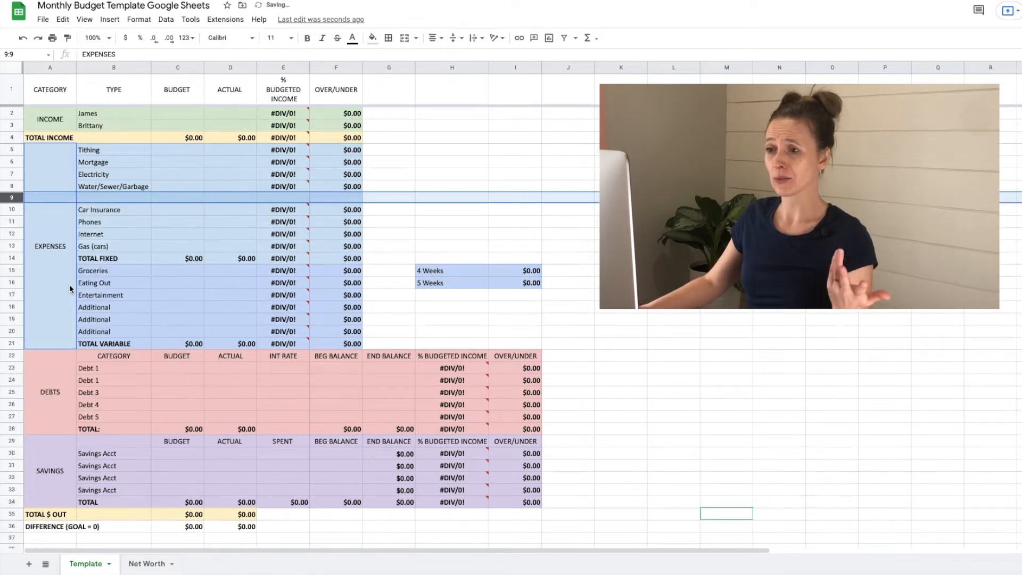
click(95, 199)
text(Life Insur)
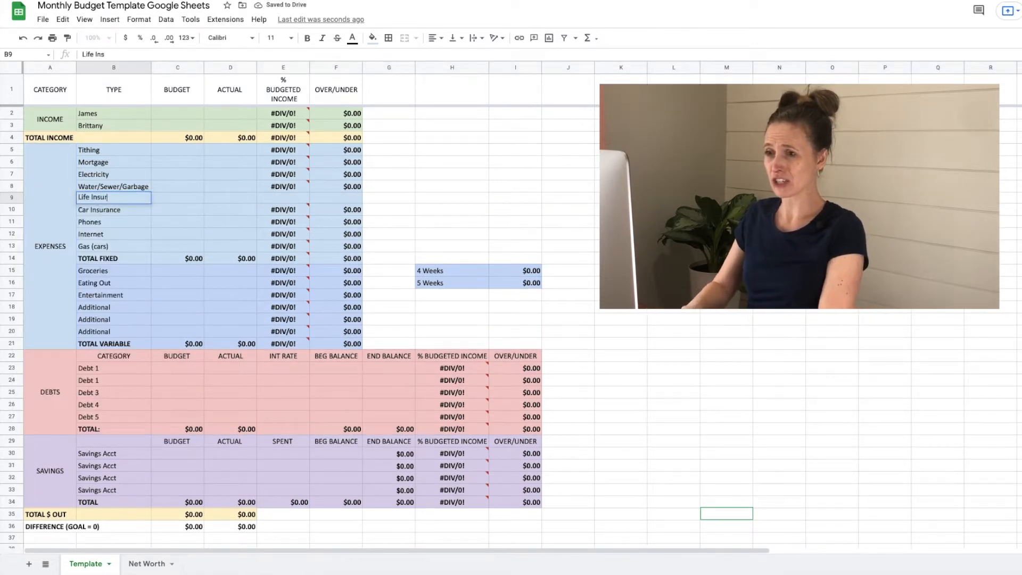
text(ance)
key(Return)
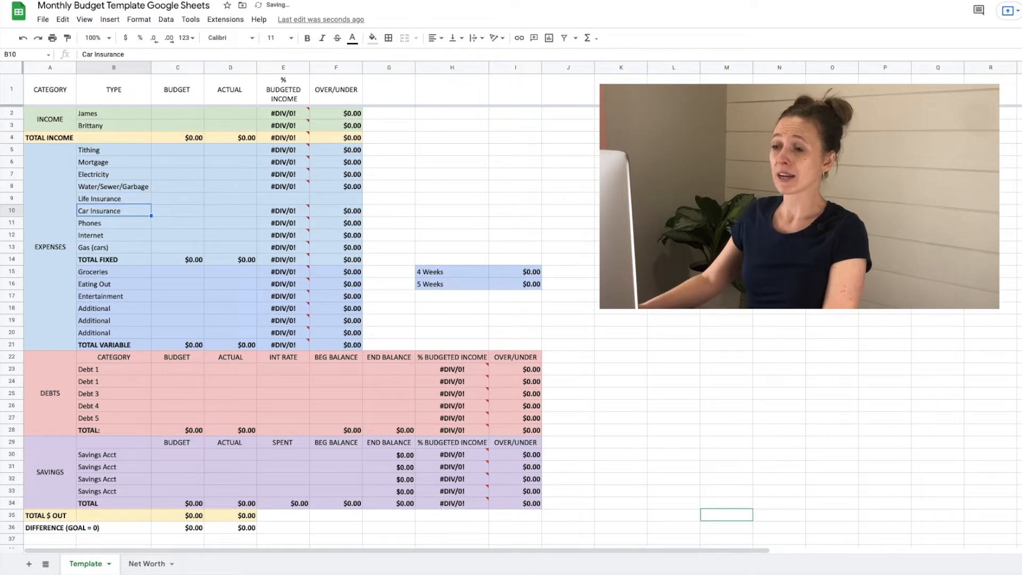
Step: Fill the % Budgeted Income and Over/Under formulas from the Water/Sewer/Garbage row down into the Life Insurance row
drag(284, 199, 341, 198)
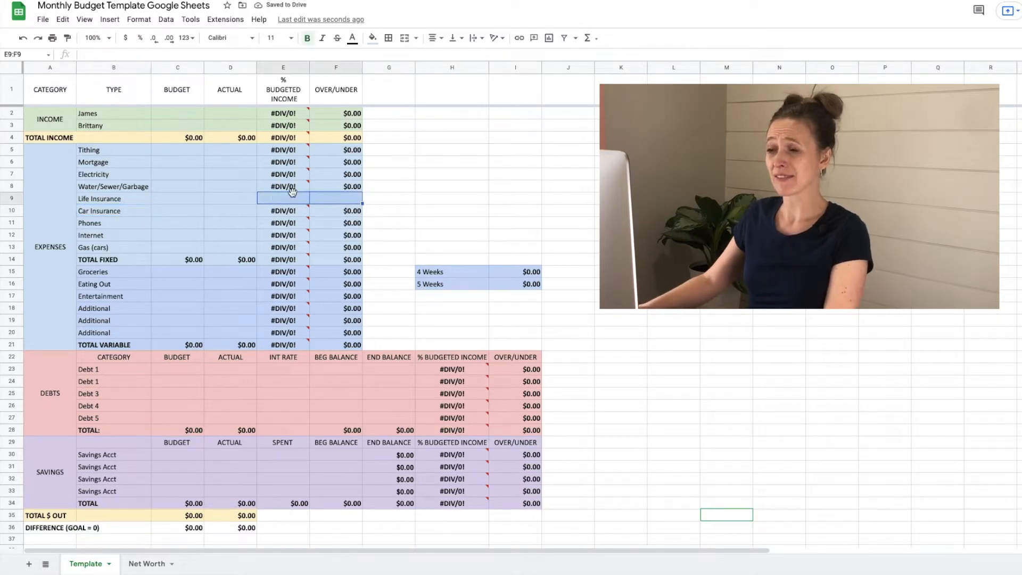
click(235, 187)
drag(270, 187, 352, 190)
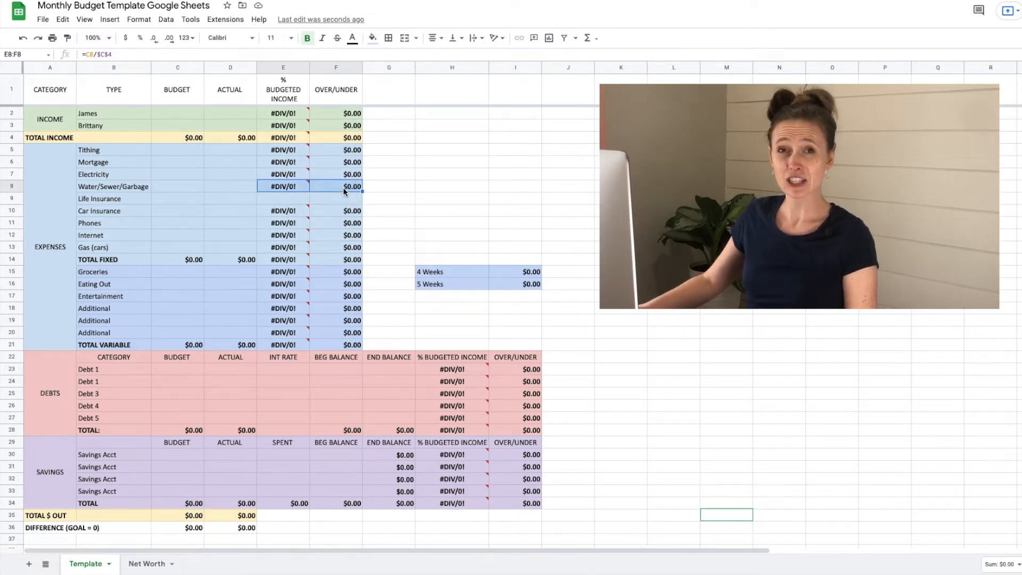
click(306, 189)
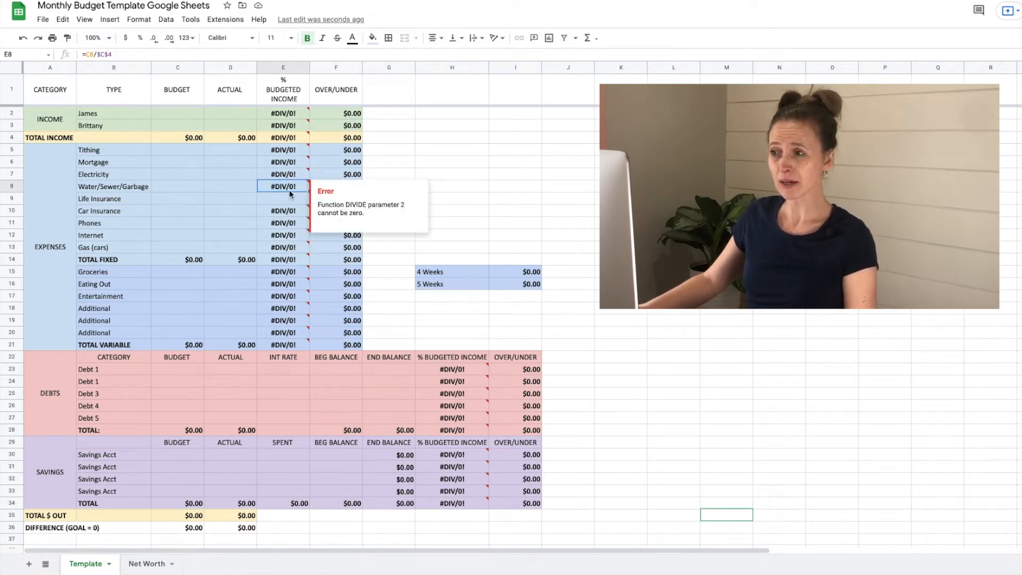
click(228, 196)
drag(272, 187, 360, 193)
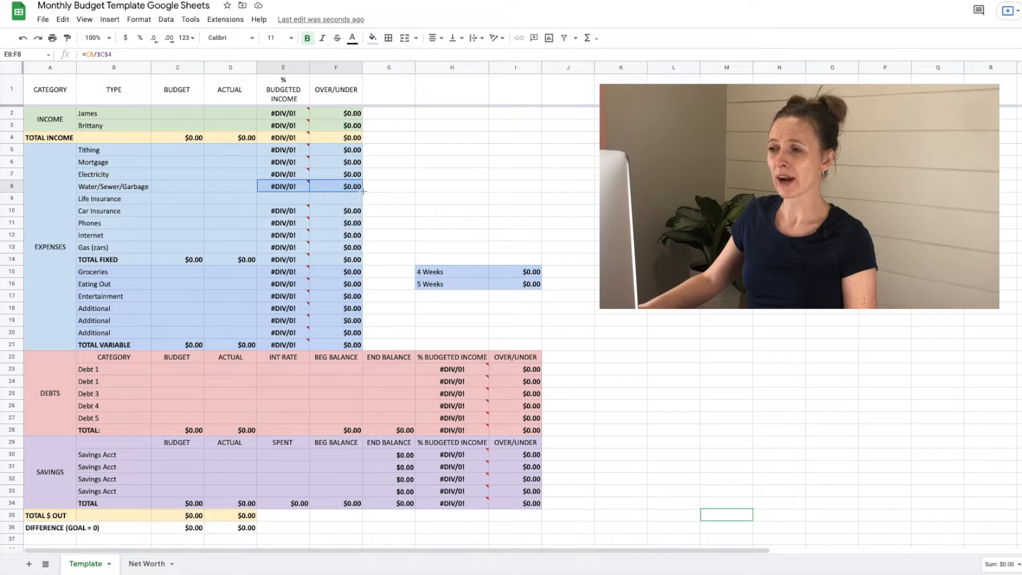
drag(363, 192, 362, 200)
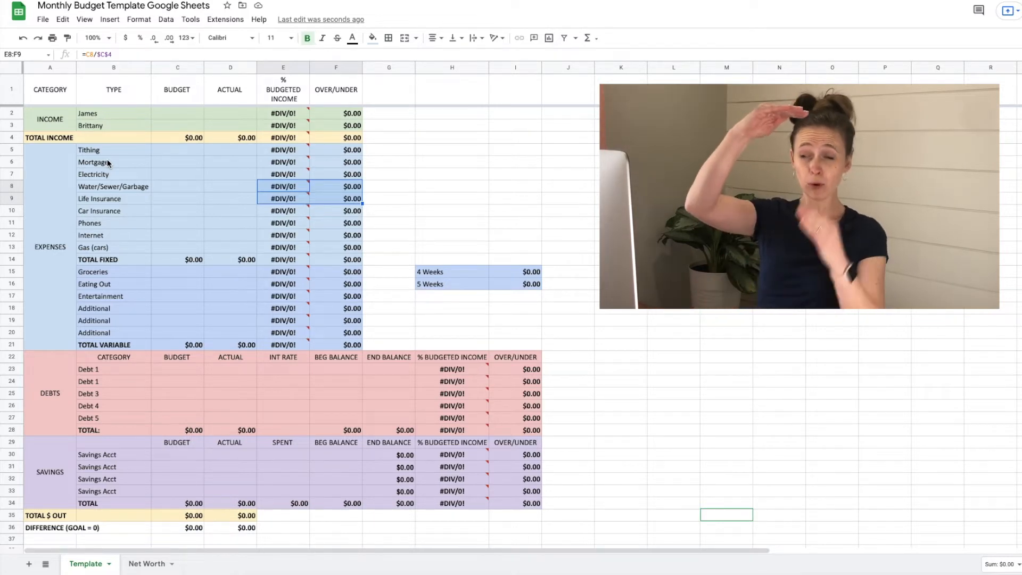
Step: Insert a blank row above Tithing and check how it sits against the merged Expenses category cell
click(18, 150)
right_click(16, 150)
click(56, 235)
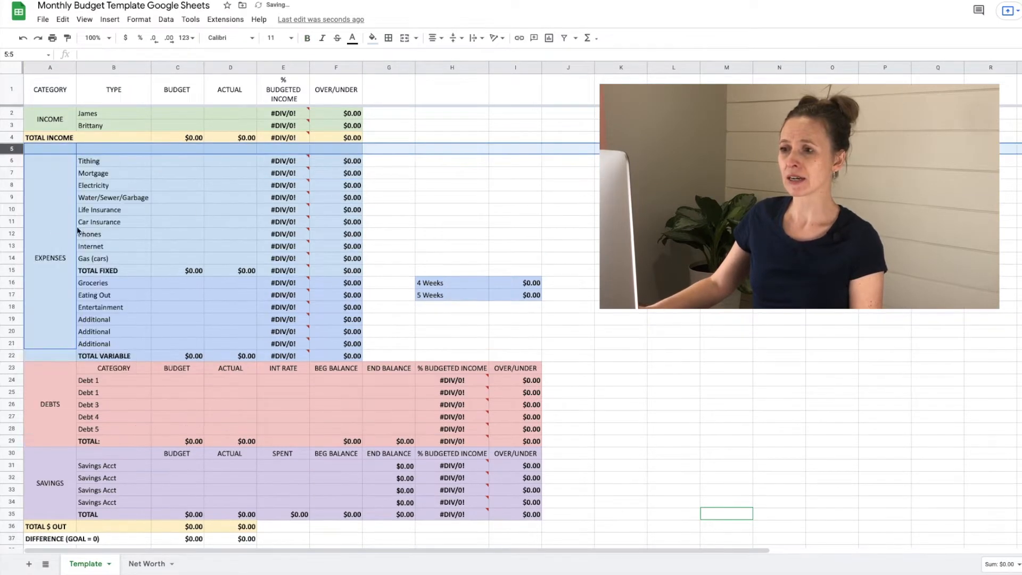
click(232, 202)
drag(50, 151, 338, 149)
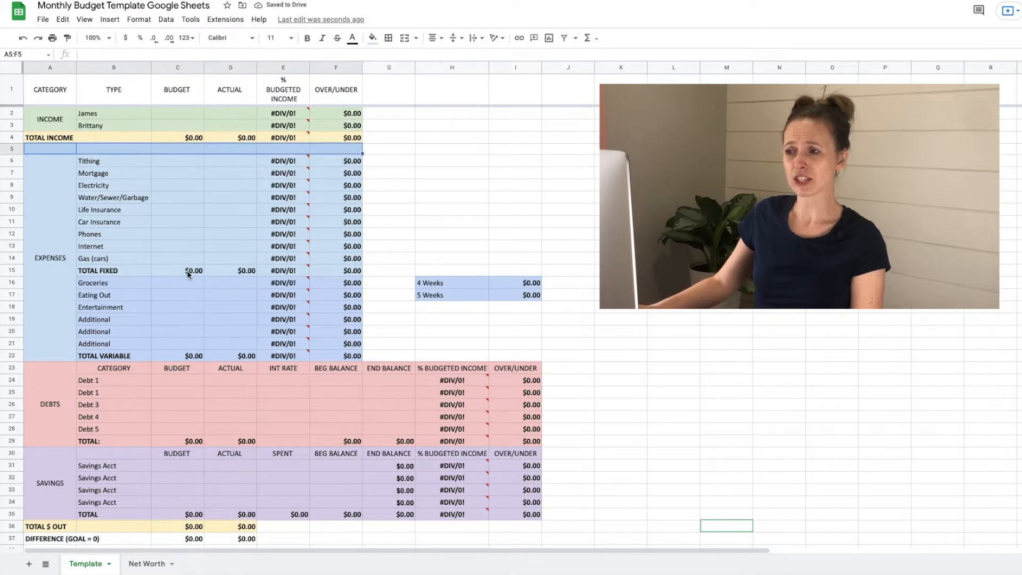
click(48, 193)
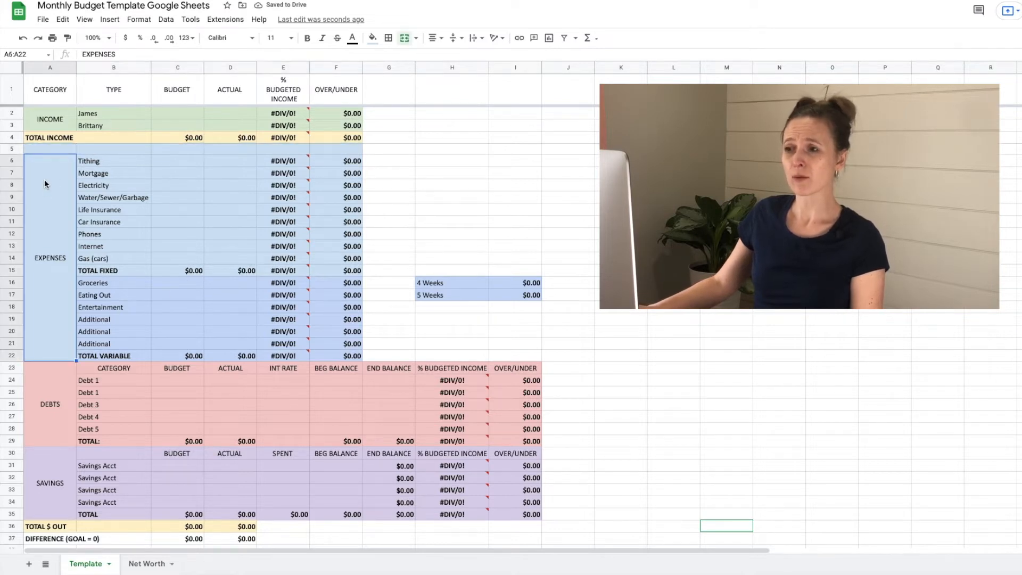
Step: Delete the blank row above Tithing
click(11, 150)
right_click(12, 151)
click(53, 269)
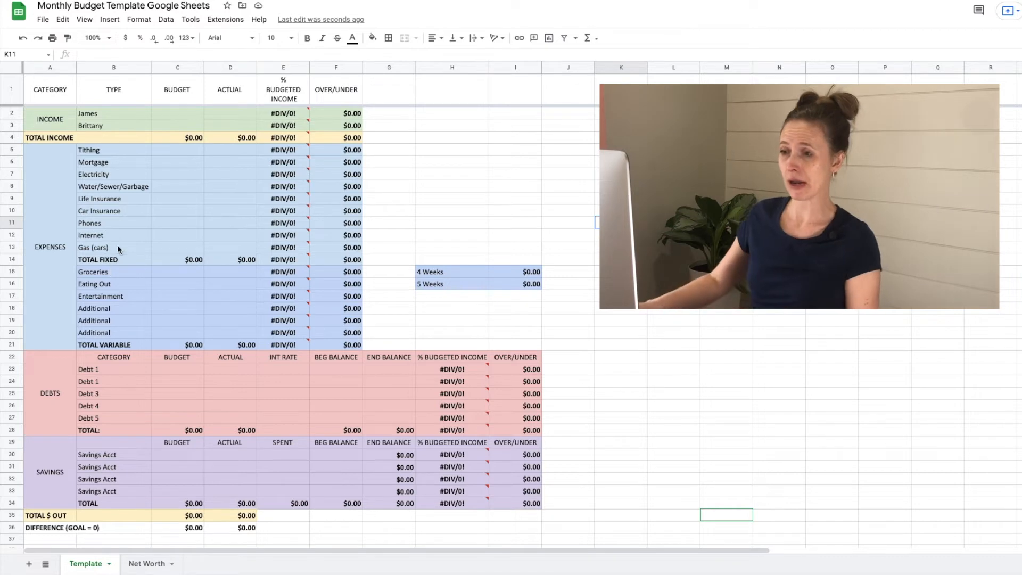
Step: Rename the first Additional row of the variable expenses, just below Entertainment, as Clothing
click(130, 271)
click(117, 283)
click(115, 297)
click(109, 309)
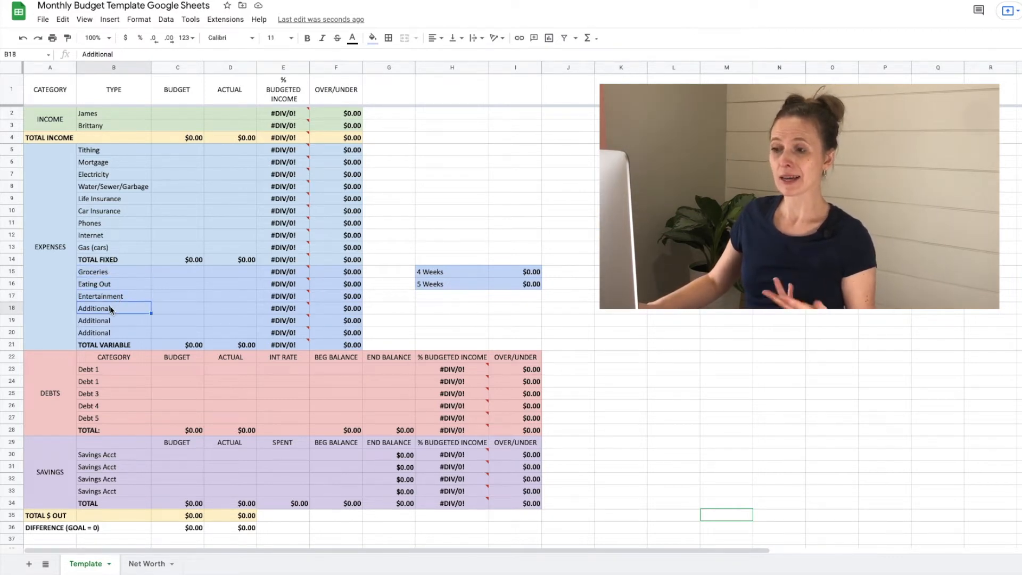
text(Clothing)
key(Return)
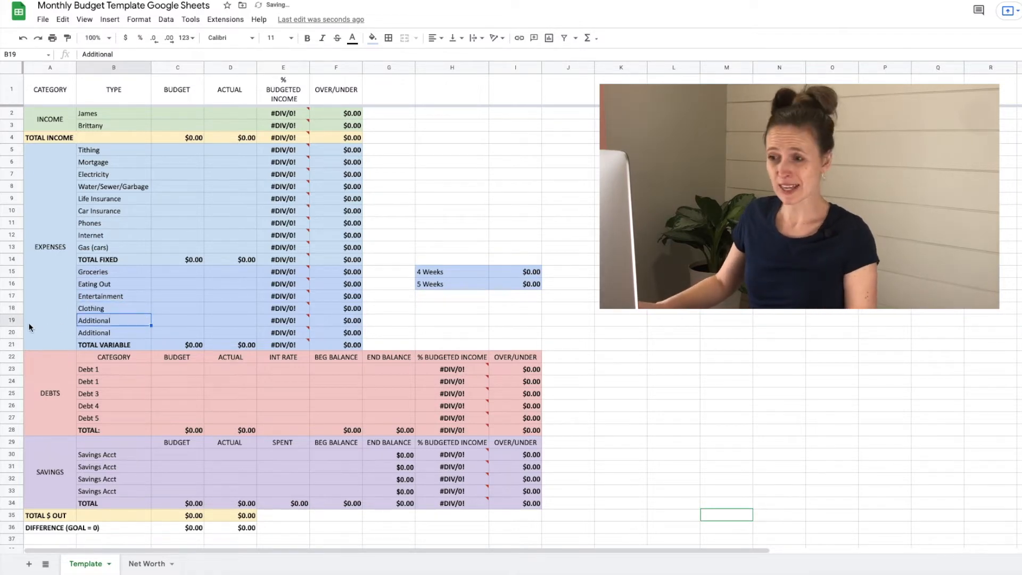
Step: Delete the two remaining Additional rows from the variable expenses, just below Clothing
drag(15, 321, 11, 331)
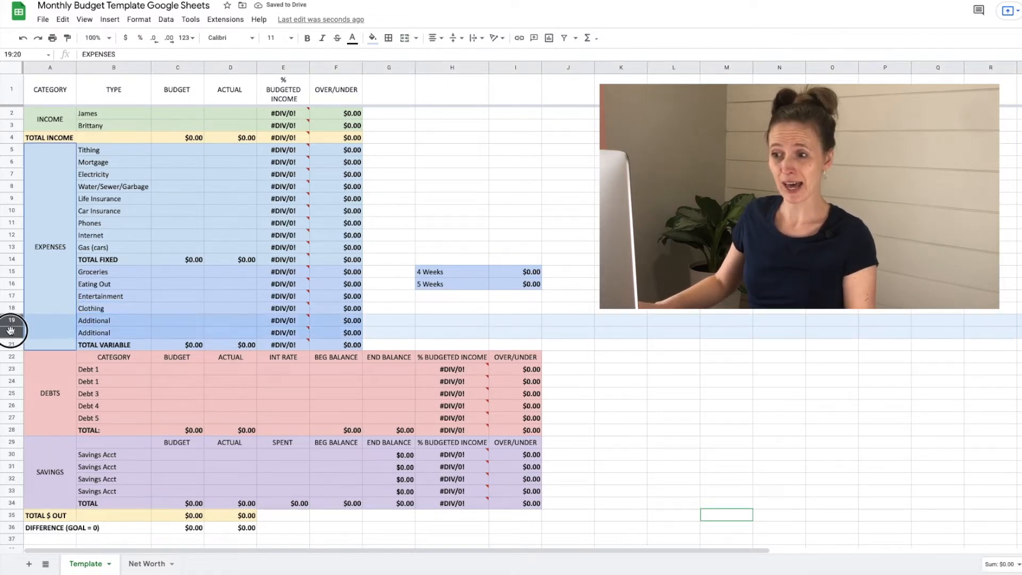
right_click(11, 330)
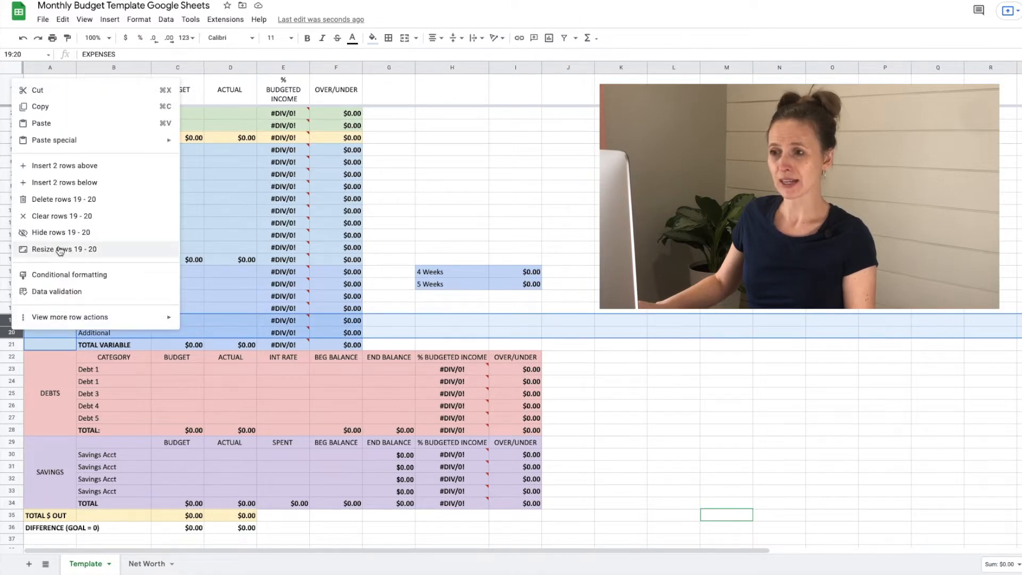
click(53, 199)
click(779, 418)
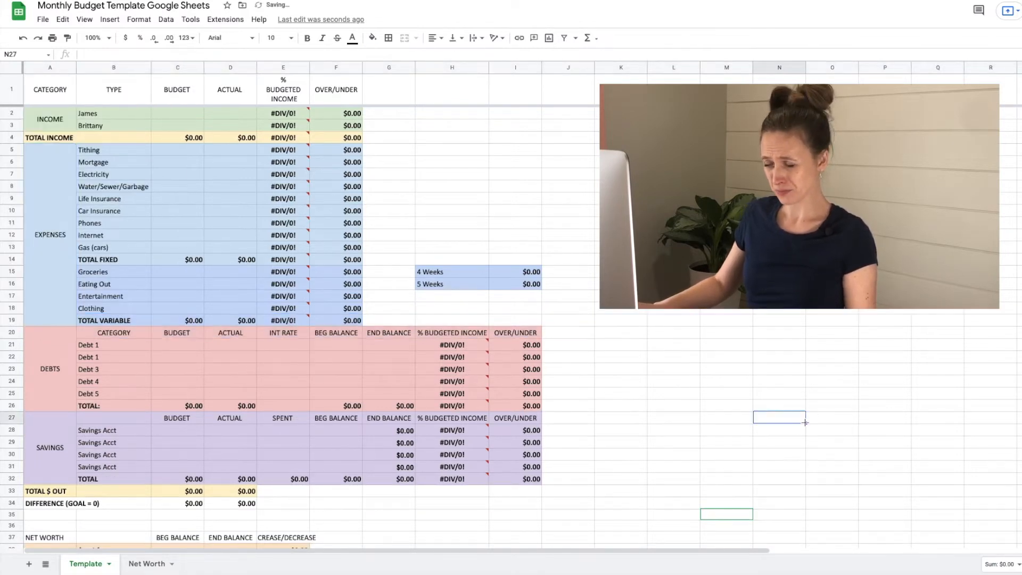
Step: Rename the first debt row as Credit Card and enter a 12% interest rate and a beginning balance of $500
click(101, 346)
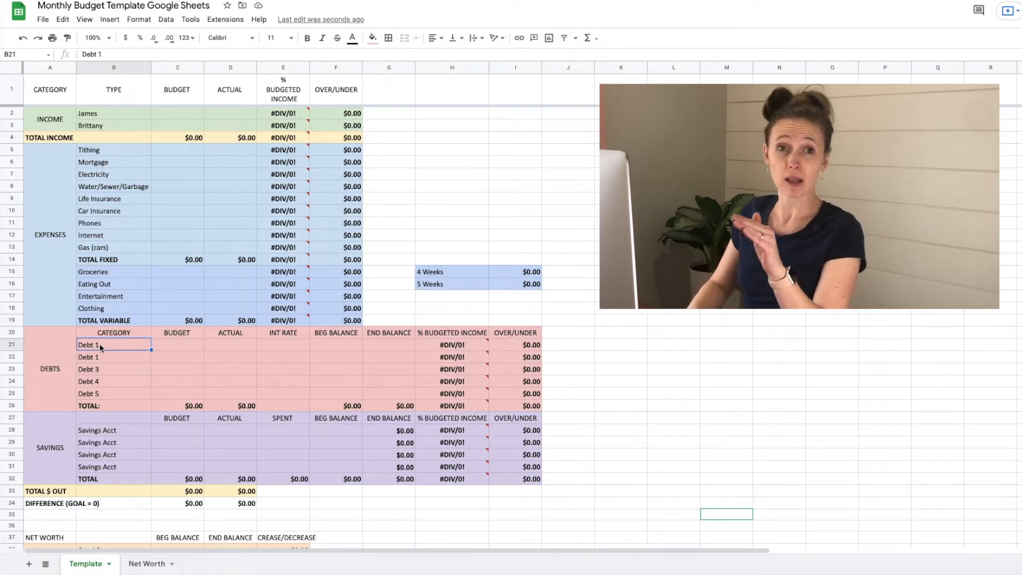
text(Cre)
text(ard)
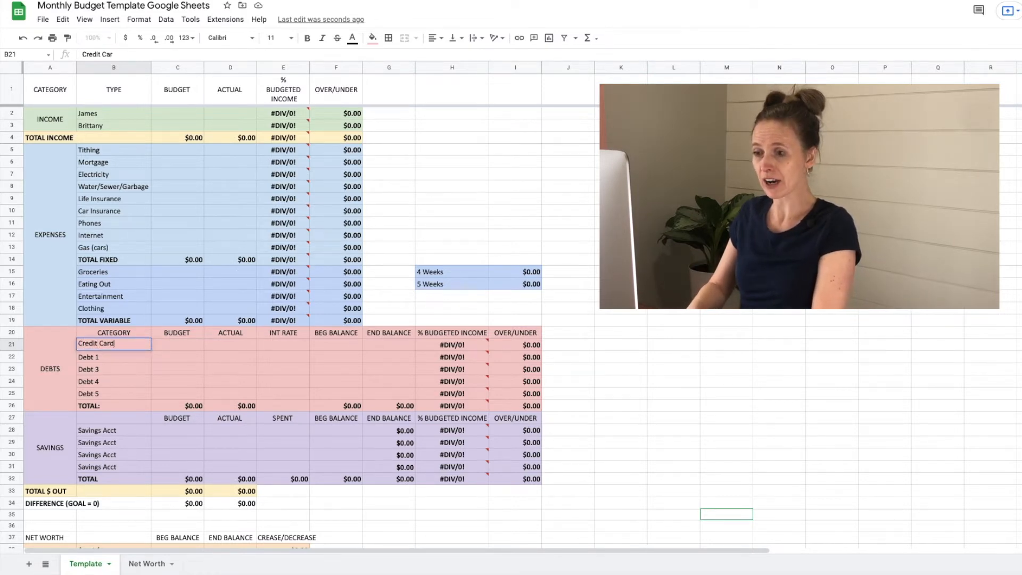
key(Tab)
key(Tab)
key(Tab)
text(12)
key(Tab)
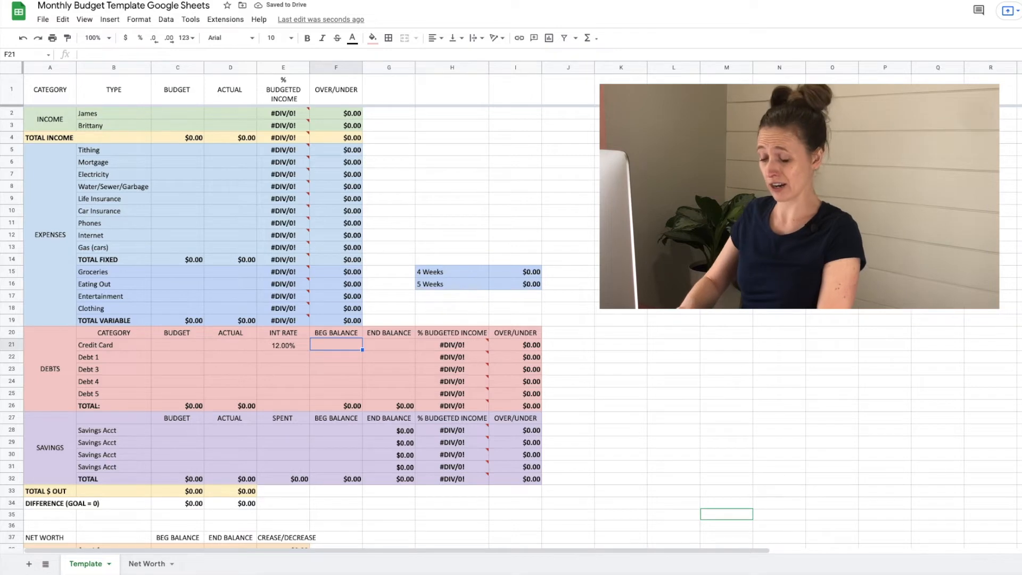
text(500)
key(Return)
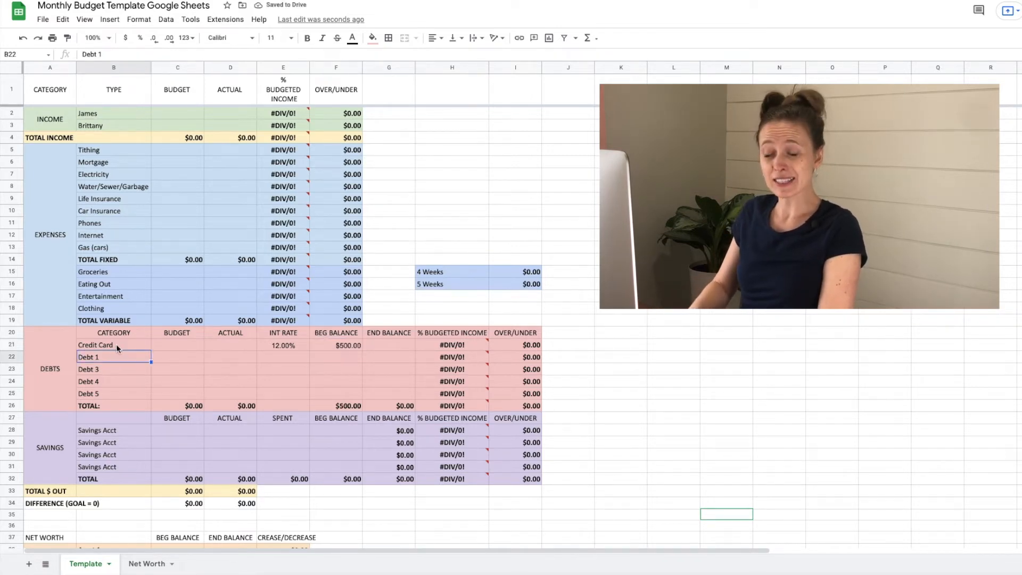
Step: Rename the second debt row as Car Loan with a 6% interest rate and a beginning balance of $6,000
text(Car Loan)
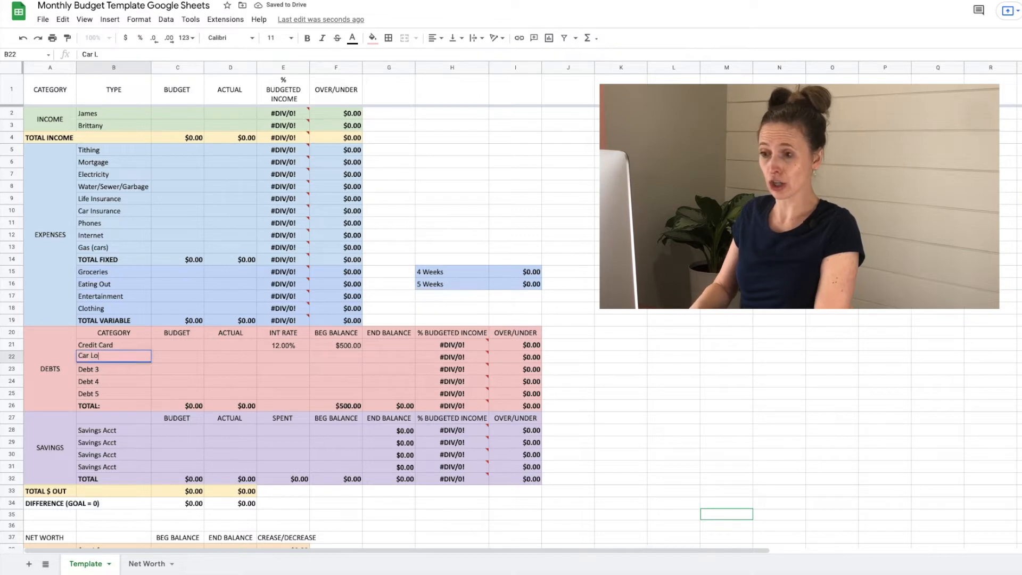
key(Tab)
key(Tab)
key(Tab)
text(6%)
key(Tab)
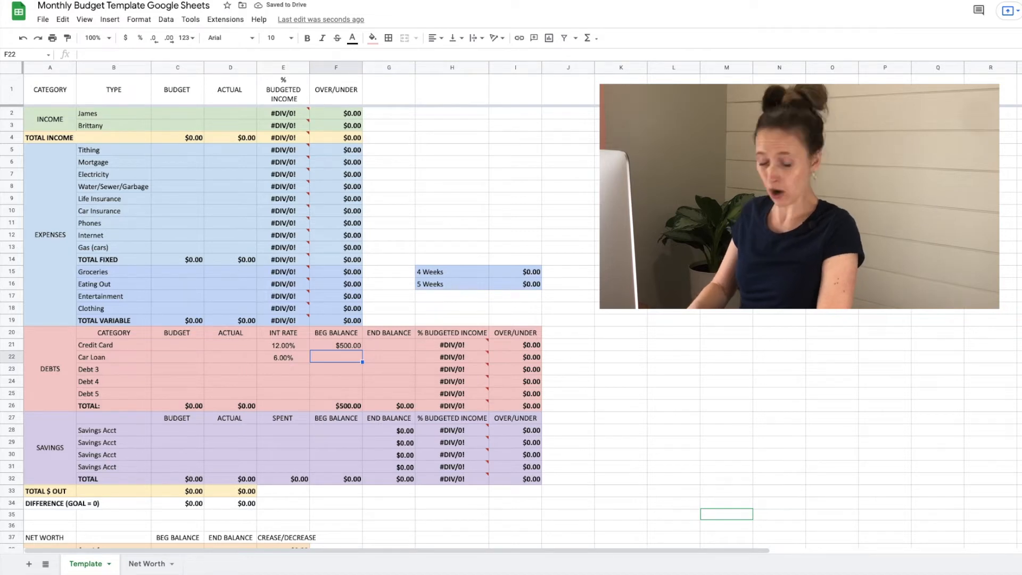
text(6,000)
key(Return)
Step: Rename the third debt row as Student Loan with a 6% interest rate and a beginning balance of $12,000
text(Student Loa)
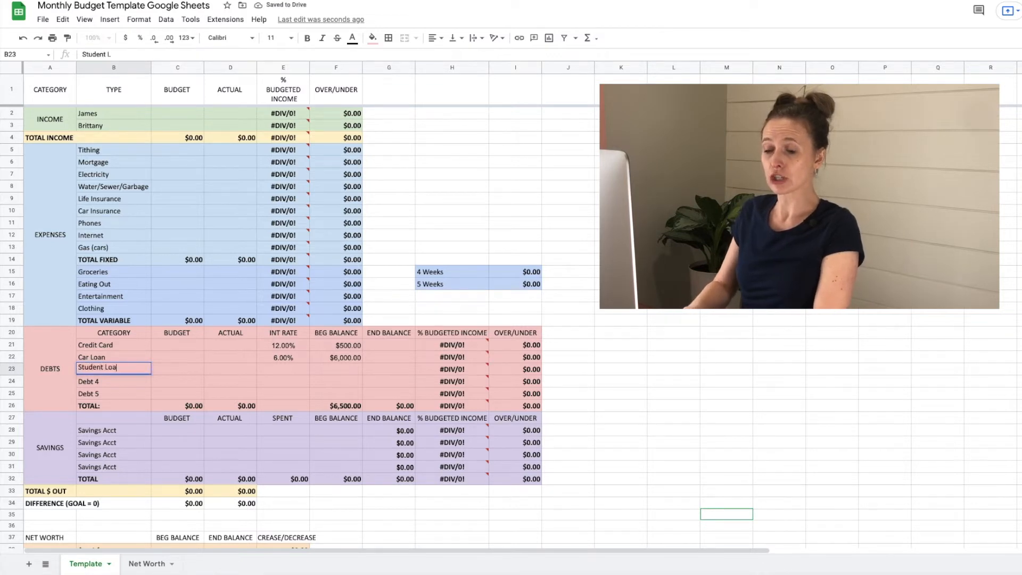
text(n)
key(Tab)
key(Tab)
key(Tab)
text(6)
key(Tab)
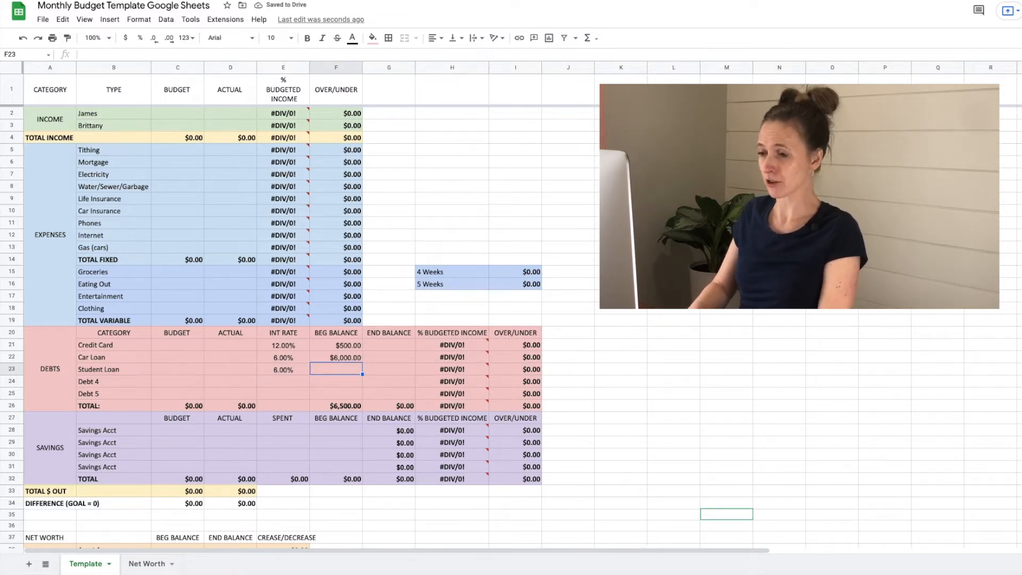
text(12000)
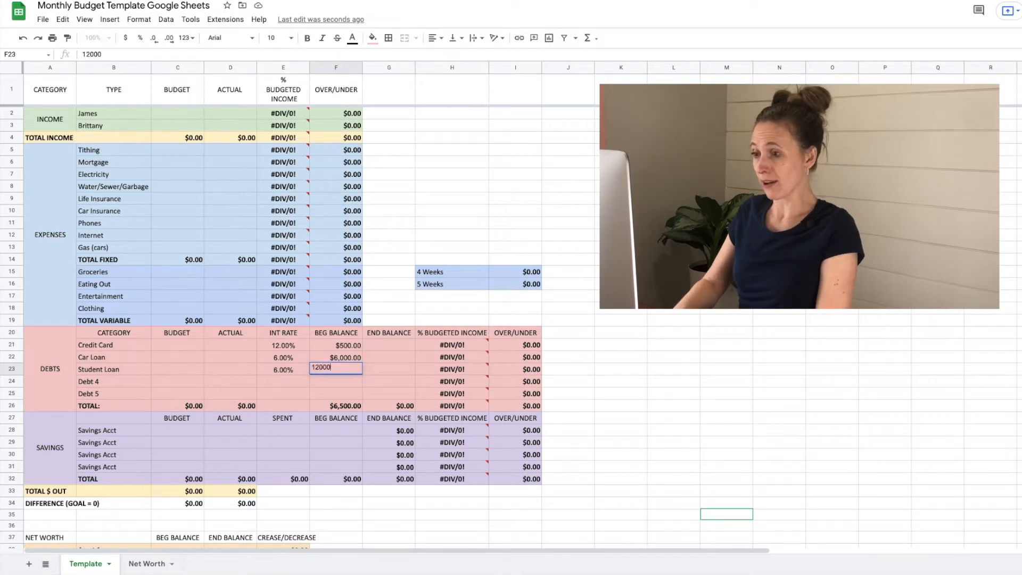
click(110, 382)
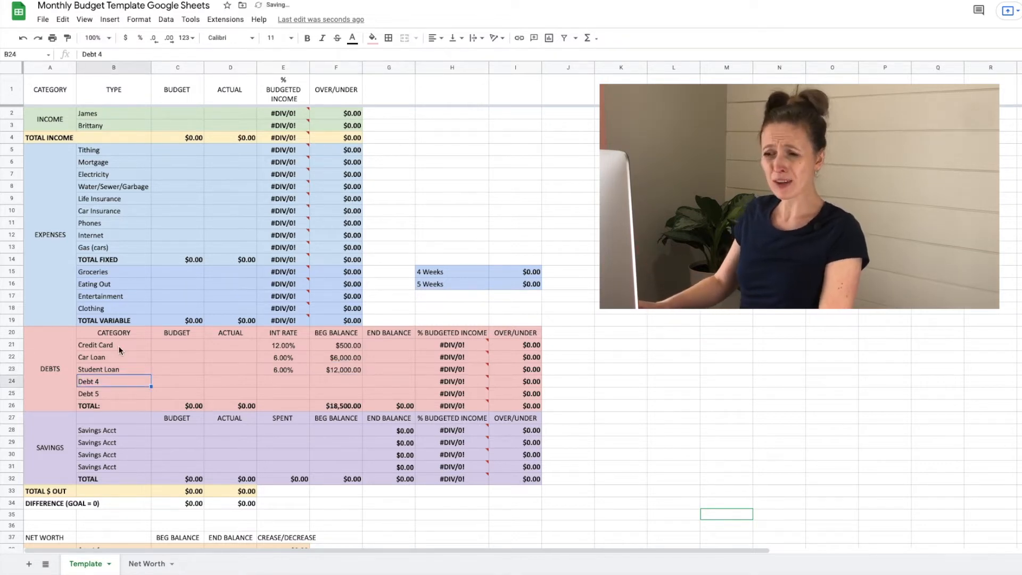
Step: Delete the unused Debt 4 and Debt 5 rows from the Debts section
drag(11, 381, 8, 393)
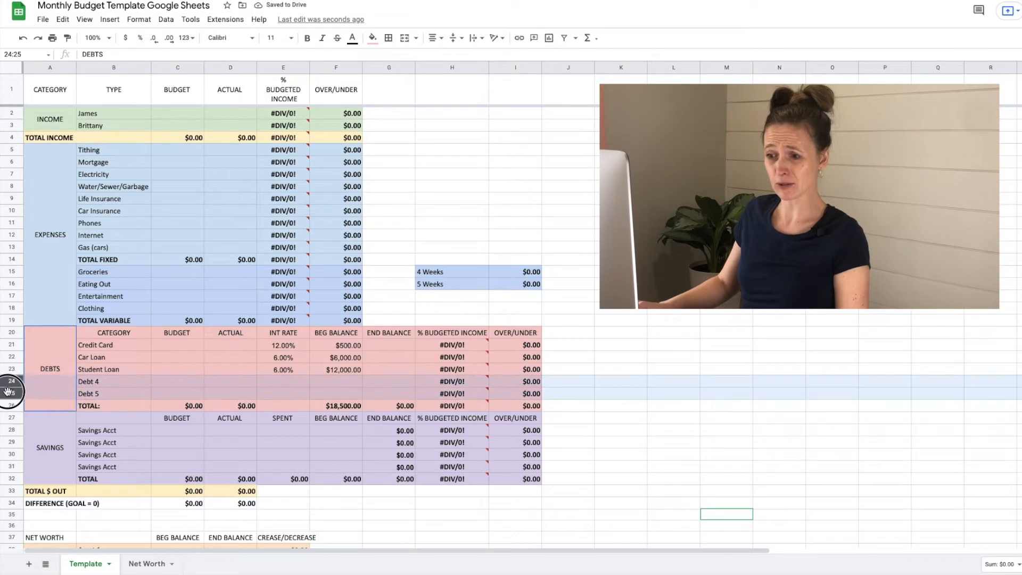
right_click(8, 393)
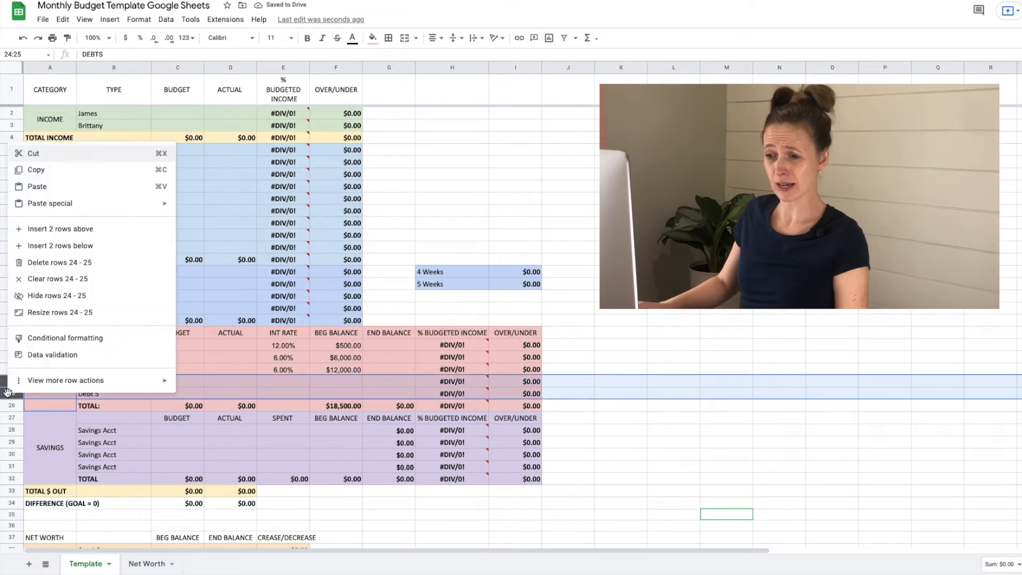
click(56, 268)
Step: Rename the first savings account row as Emergency Fund and enter a beginning balance of $4,000
click(113, 407)
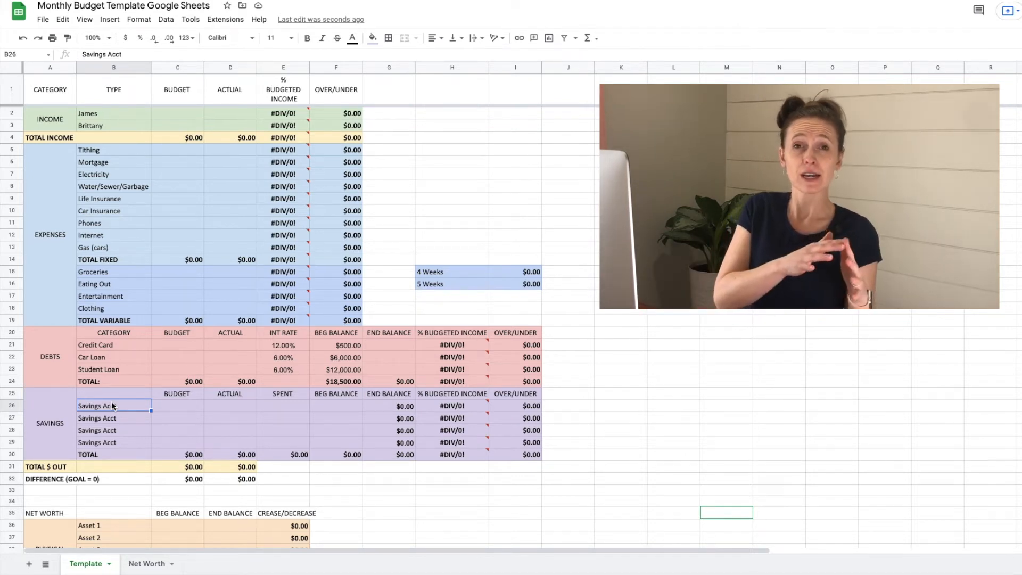
text(Em)
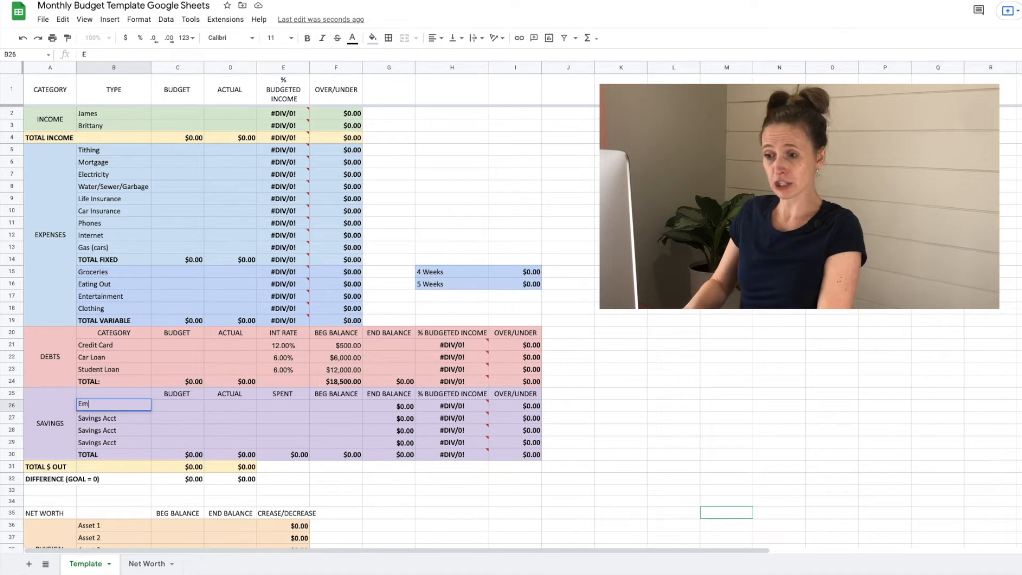
text(ergency Fund)
key(Return)
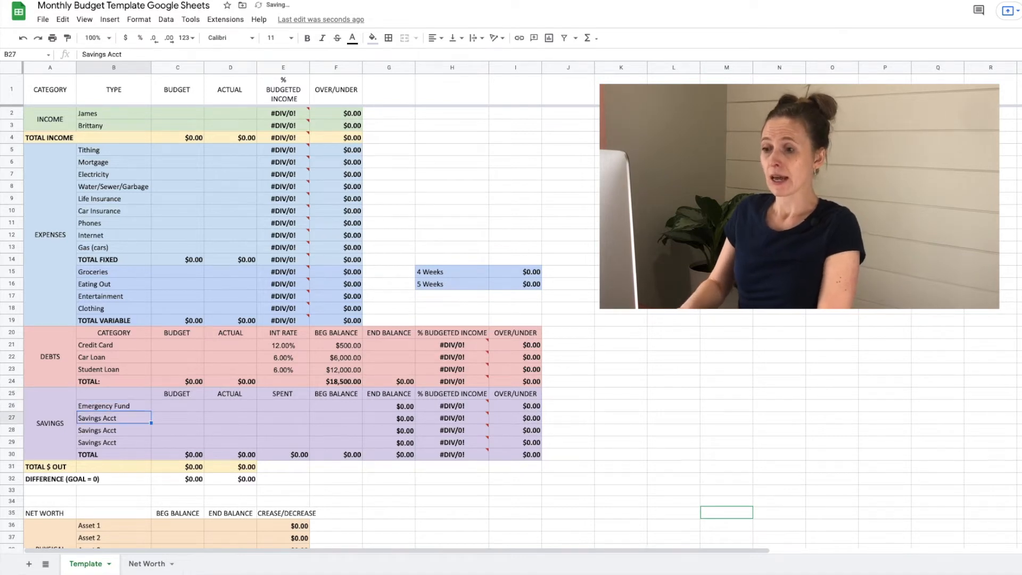
click(322, 408)
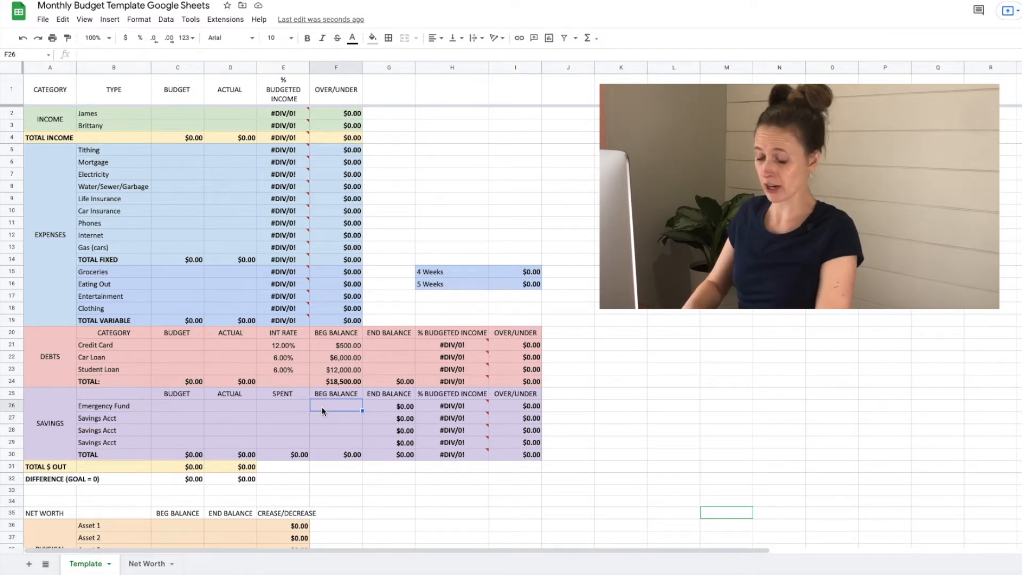
text(4000)
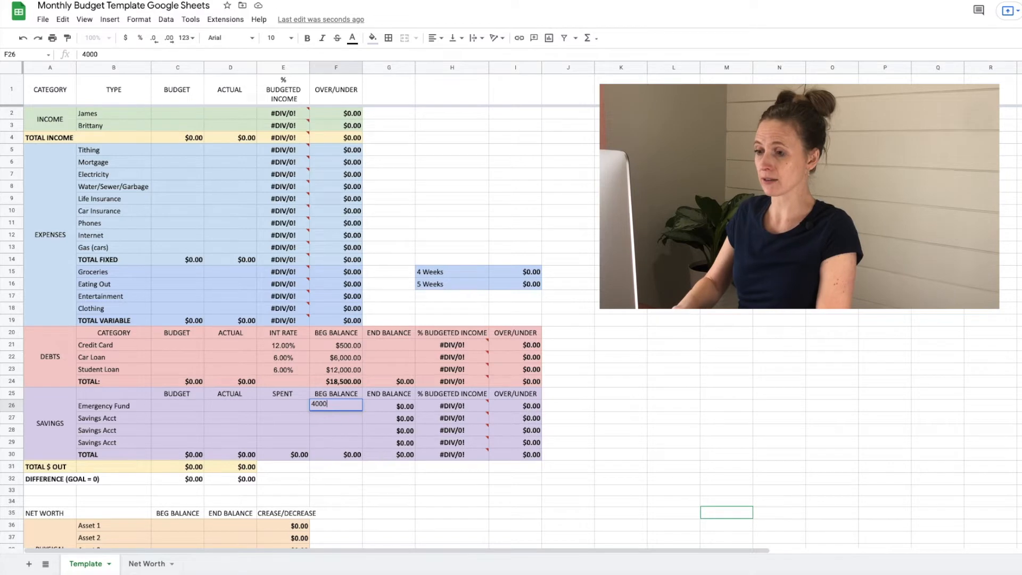
key(Return)
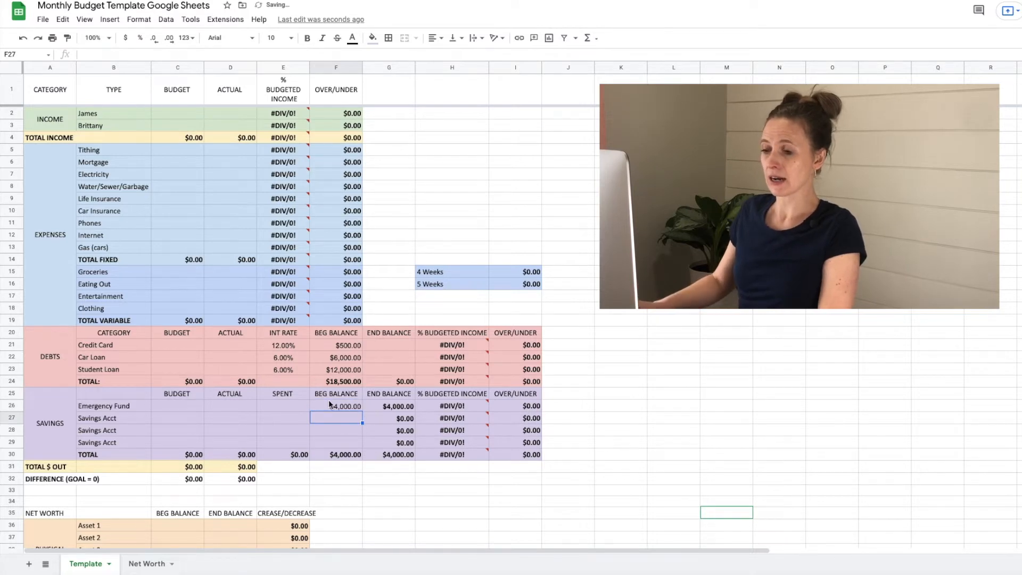
Step: Rename the second savings account row as VAcation fund and enter a beginning balance of $1,000
click(102, 420)
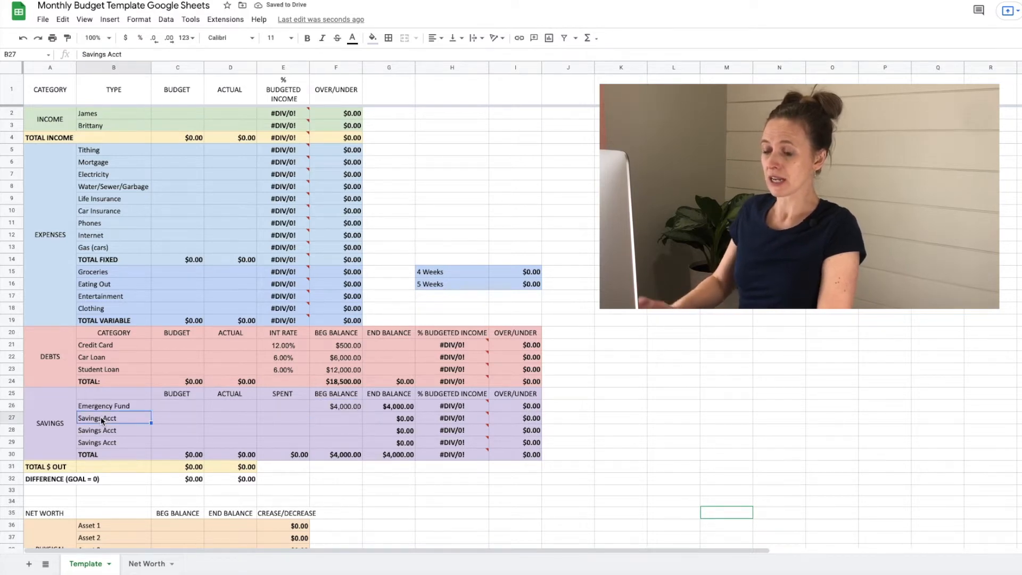
text(VAcation)
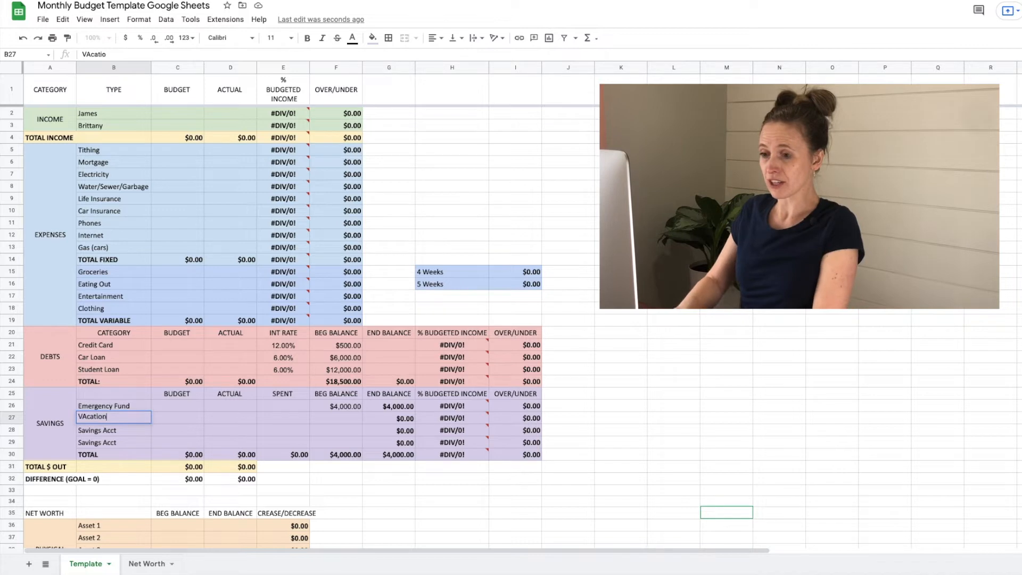
text( fund)
key(Tab)
key(Tab)
key(Tab)
key(Tab)
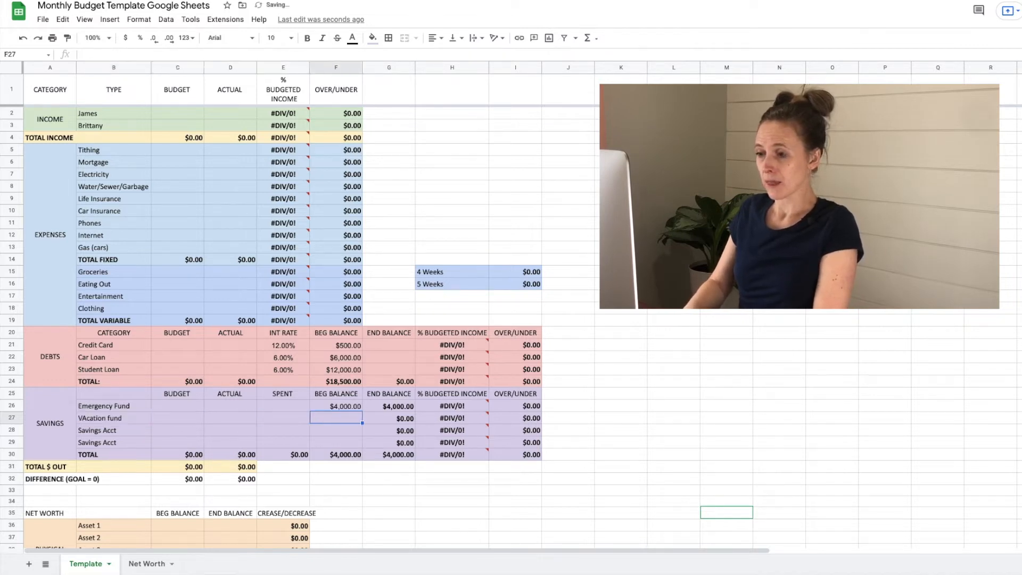
text(1,00)
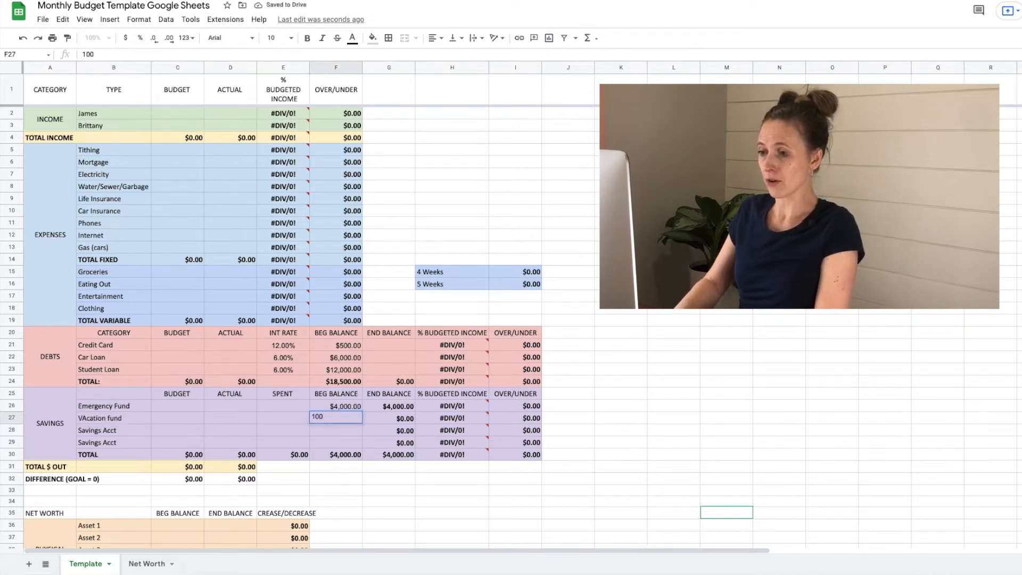
text(0)
key(Return)
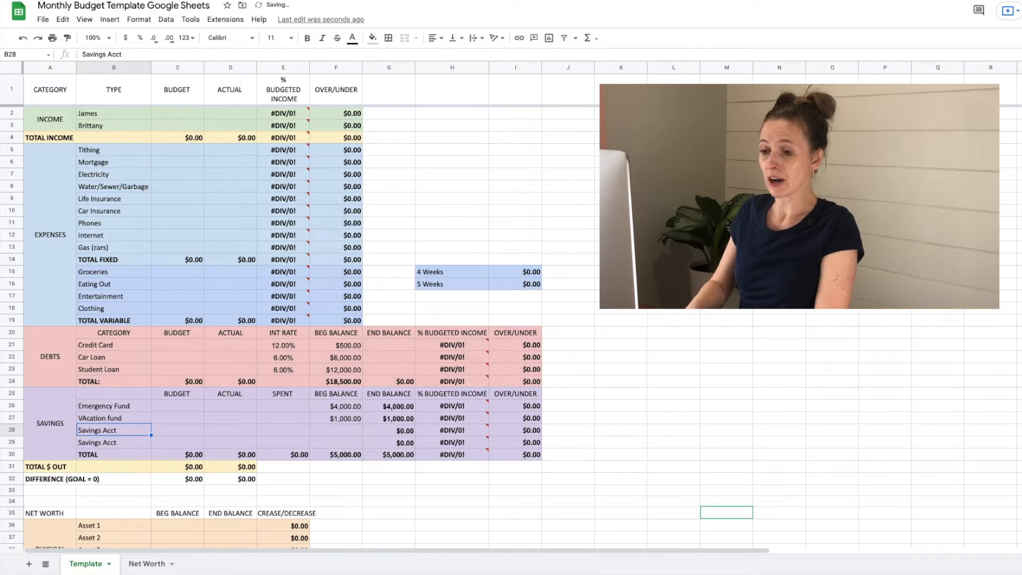
Step: Rename the third savings account row as Christmas Fund and enter a beginning balance of $50
text(Christmas Fund)
key(Tab)
key(Tab)
key(Tab)
key(Tab)
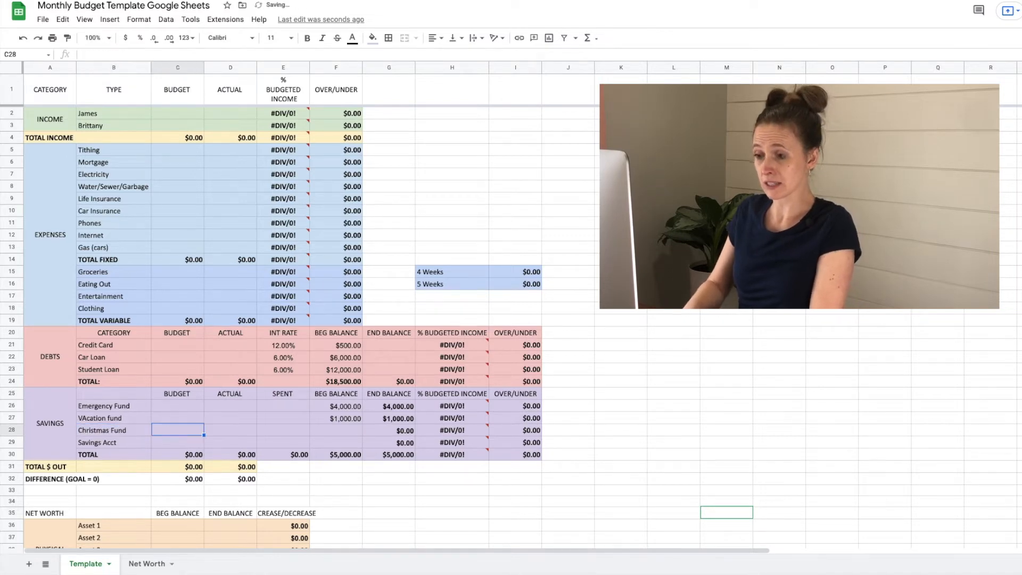
text(50)
key(Return)
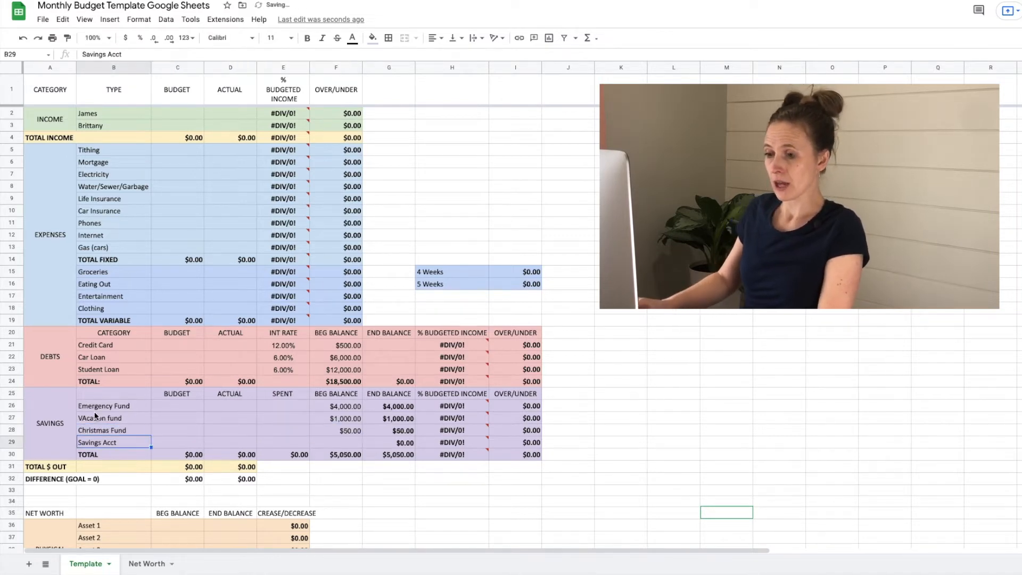
Step: Delete the leftover Savings Acct row just above the Savings total
click(11, 442)
right_click(11, 442)
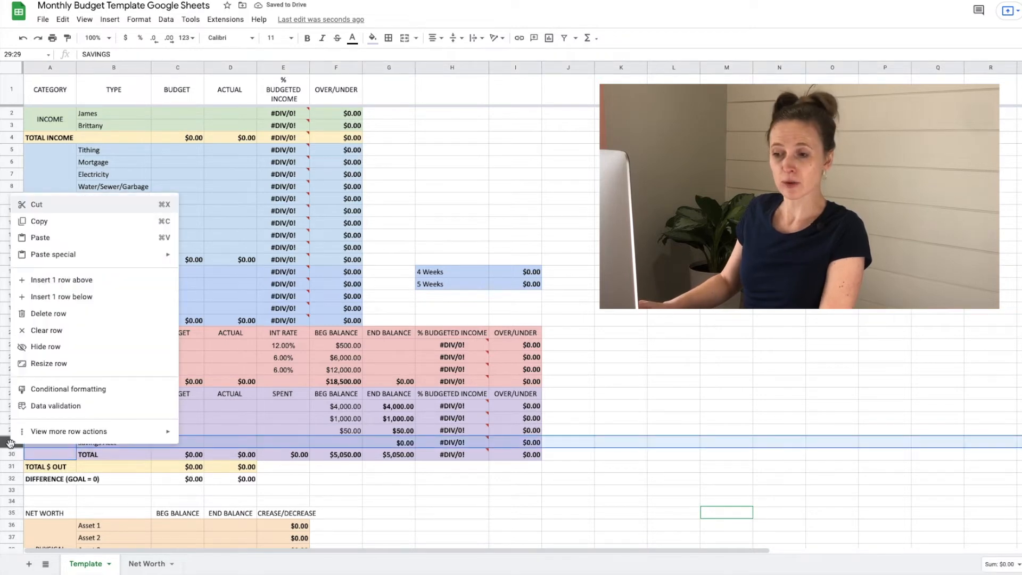
click(24, 314)
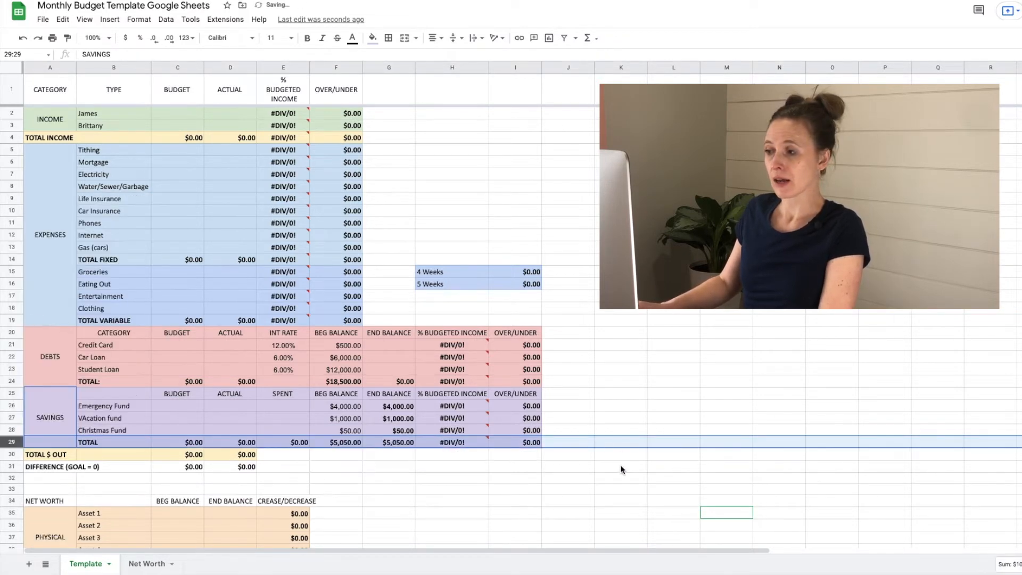
click(614, 478)
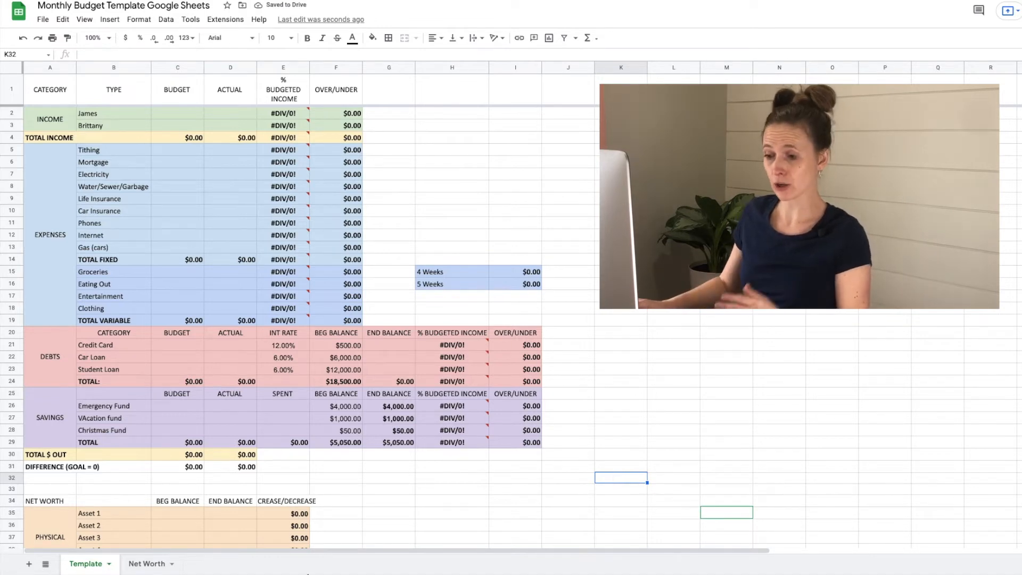
Step: Duplicate the Template sheet and rename the copy as January
click(109, 565)
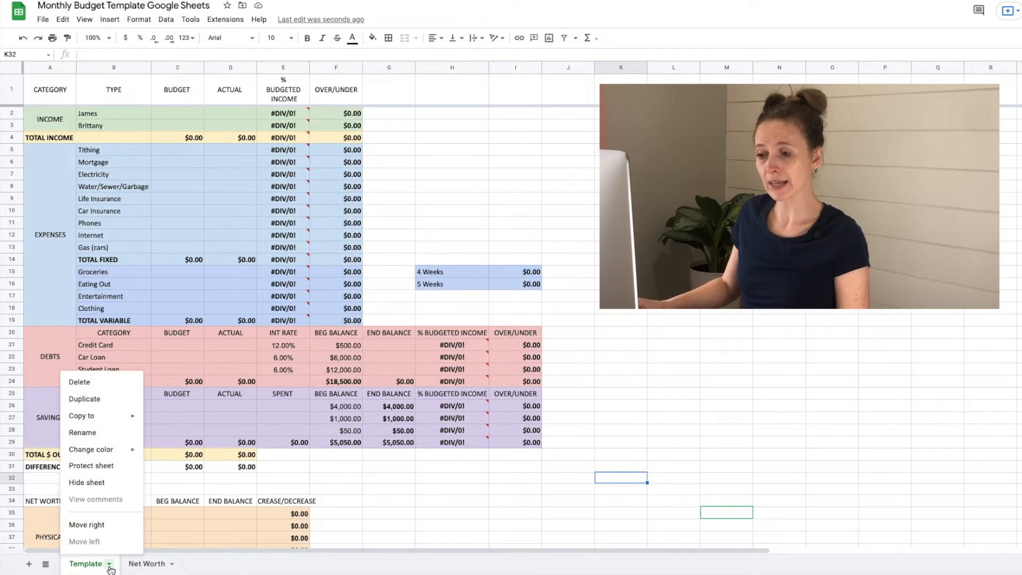
click(103, 401)
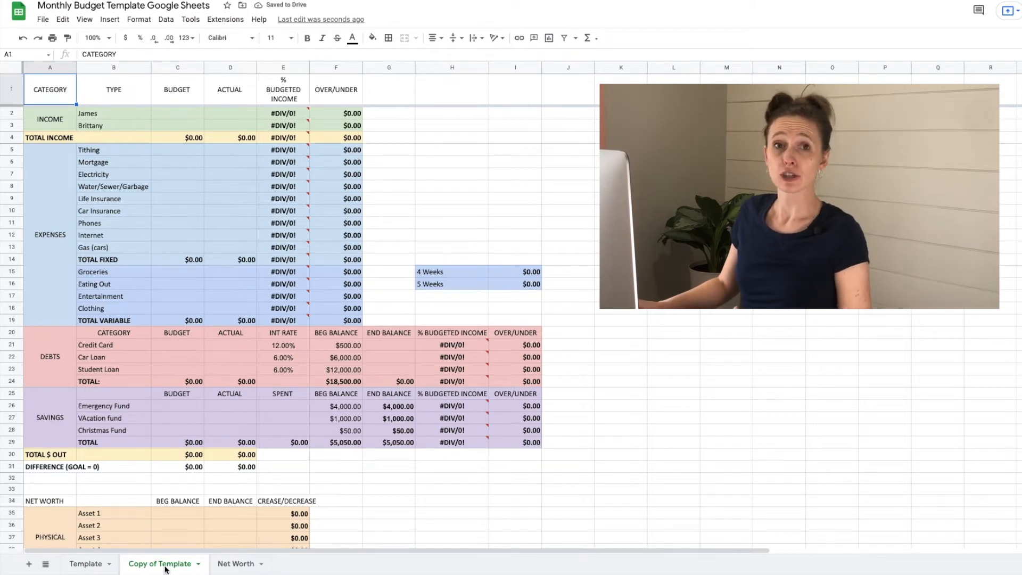
double_click(165, 569)
text(January)
key(Return)
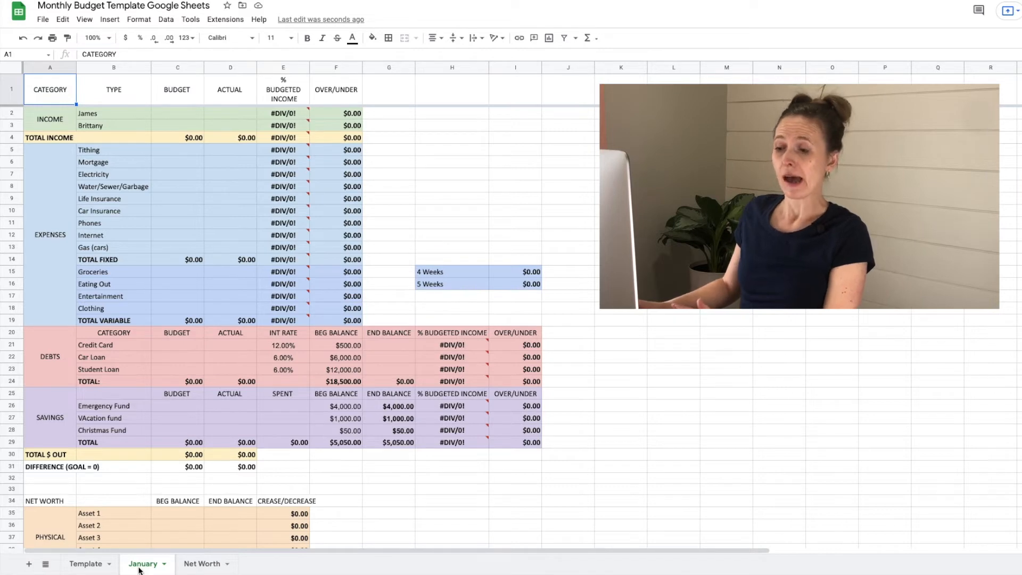
Step: Enter budgeted income of $4,000 for the first earner and $500 for the second earner on the January sheet
click(184, 112)
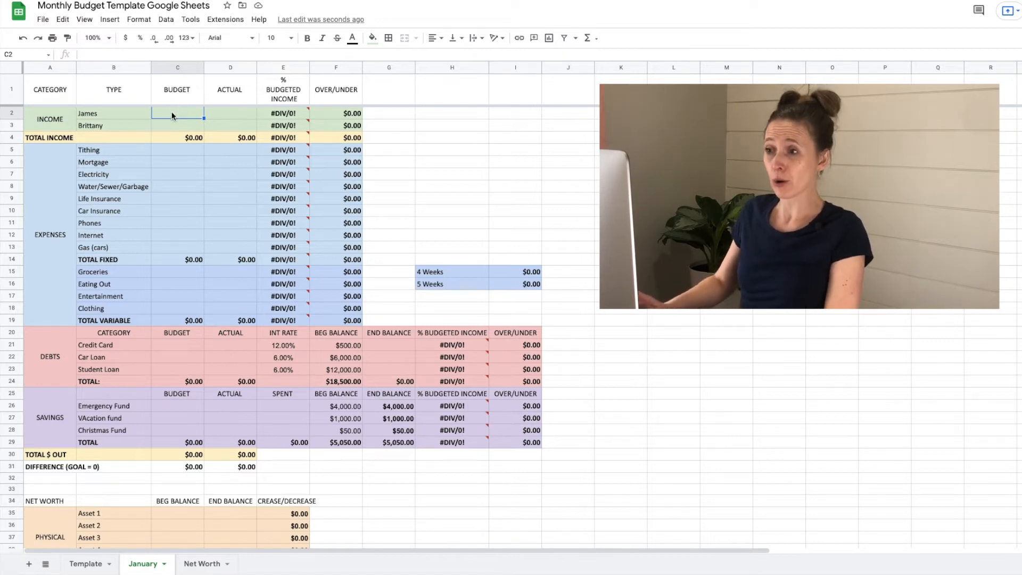
text(4000)
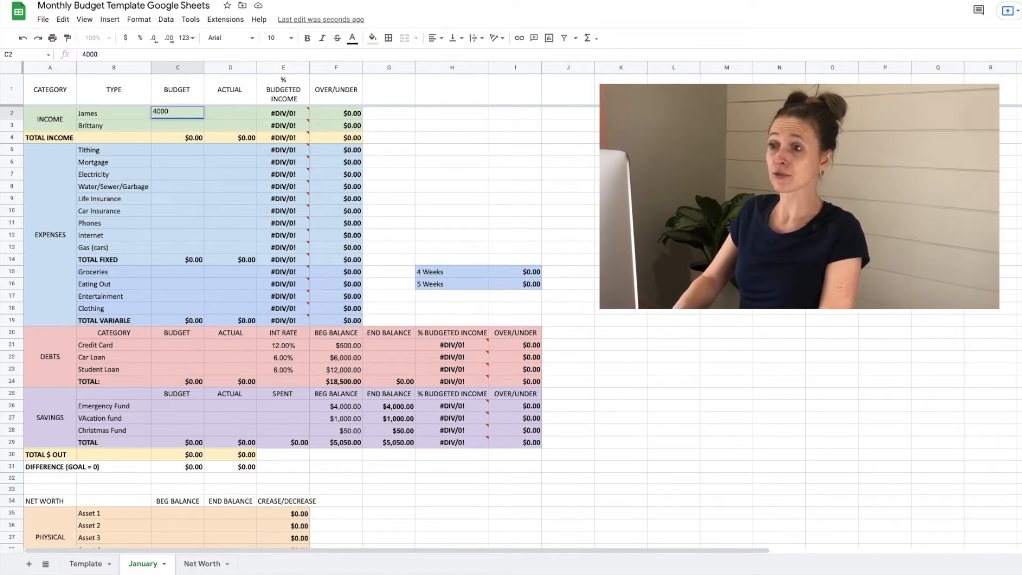
key(Return)
text(500)
key(Return)
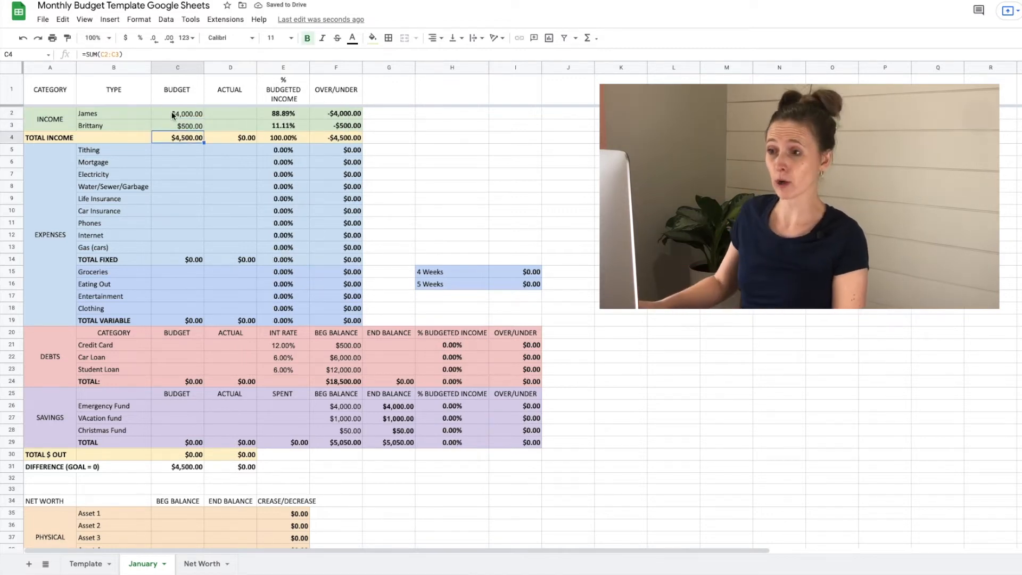
Step: Budget $500 for Tithing, $1,200 for Mortgage and $100 for Electricity in the fixed expenses
click(178, 149)
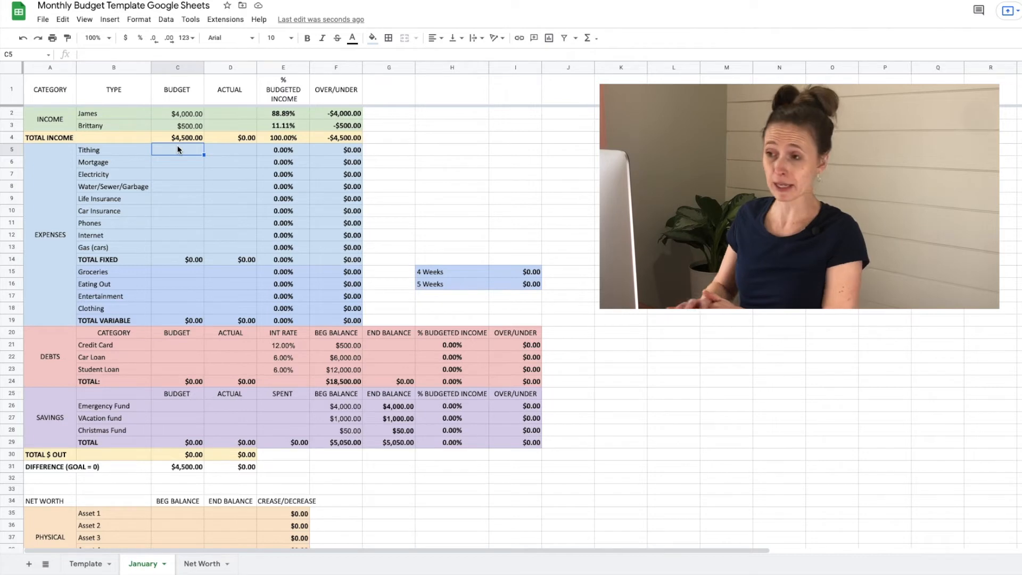
text(500)
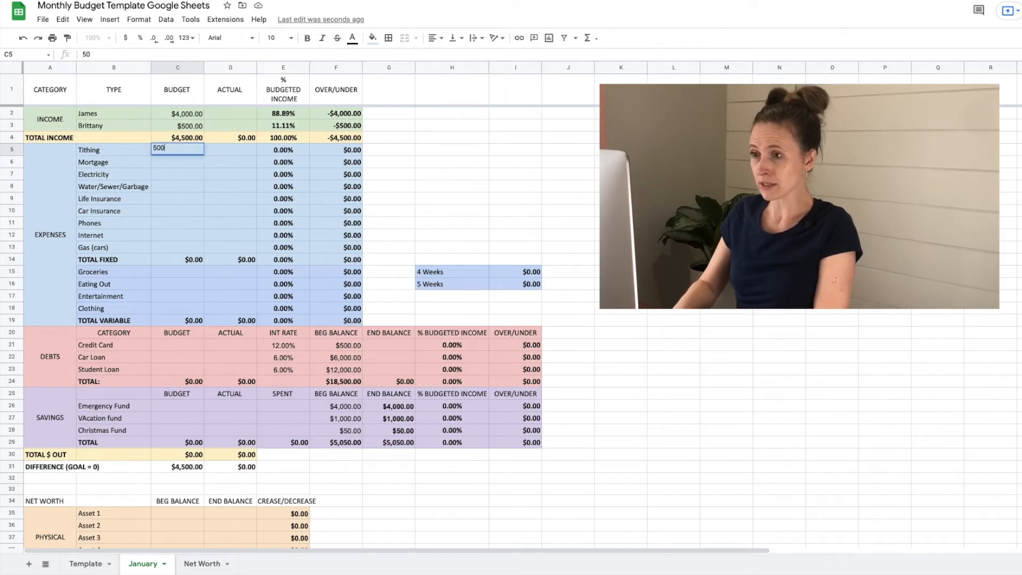
key(Return)
text(1200)
key(Return)
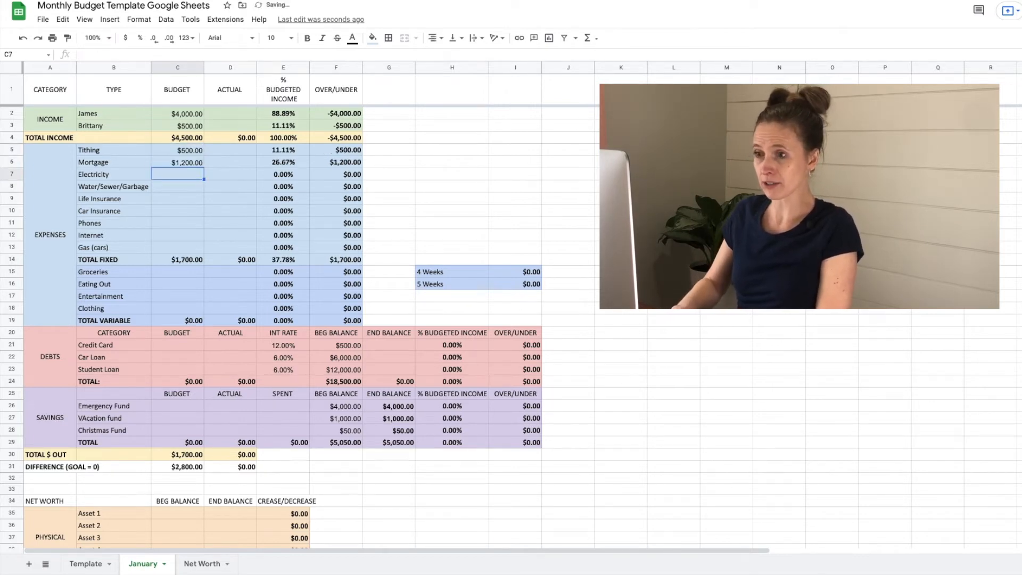
text(100)
key(Return)
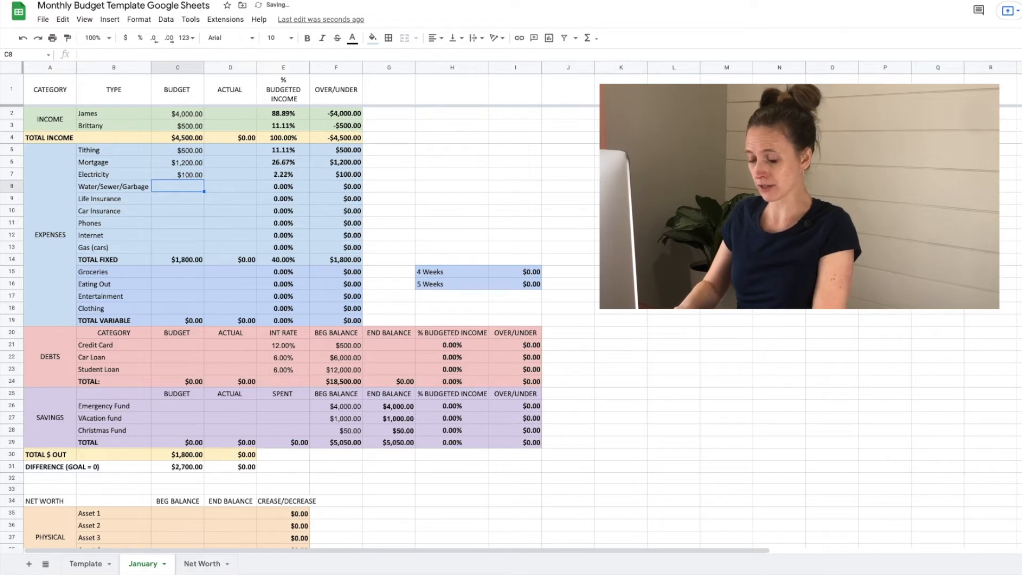
Step: Budget $75 for Water/Sewer/Garbage, $50 for Life Insurance, $100 for Car Insurance and $50 for Phones
text(75)
key(Return)
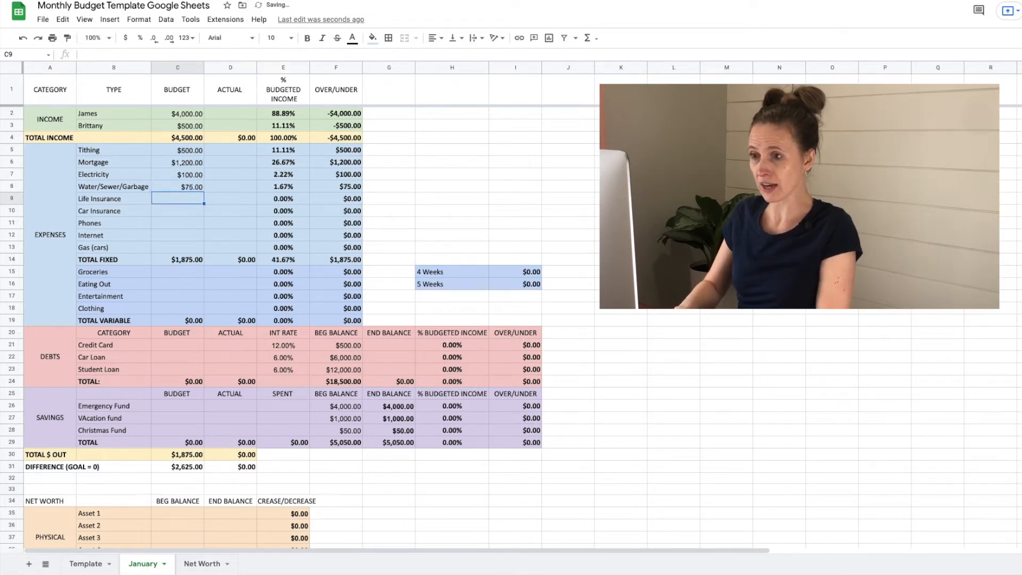
text(50)
key(Return)
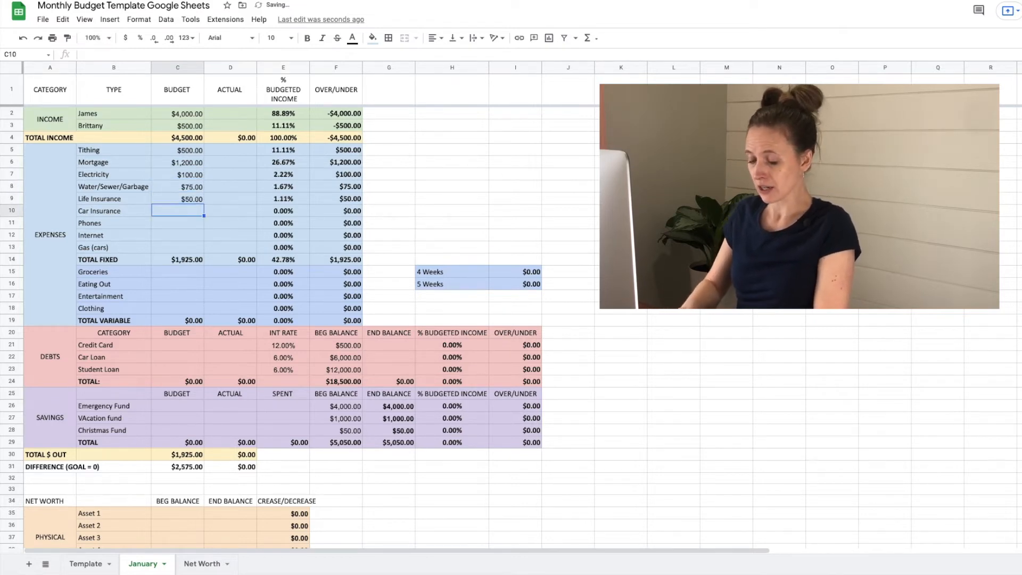
text(100)
key(Return)
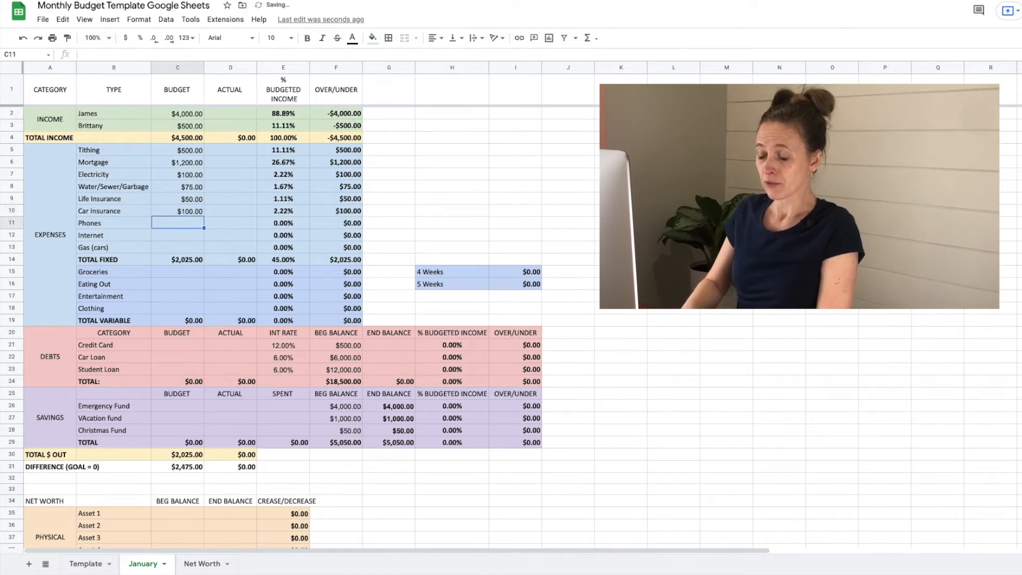
text(50)
key(Return)
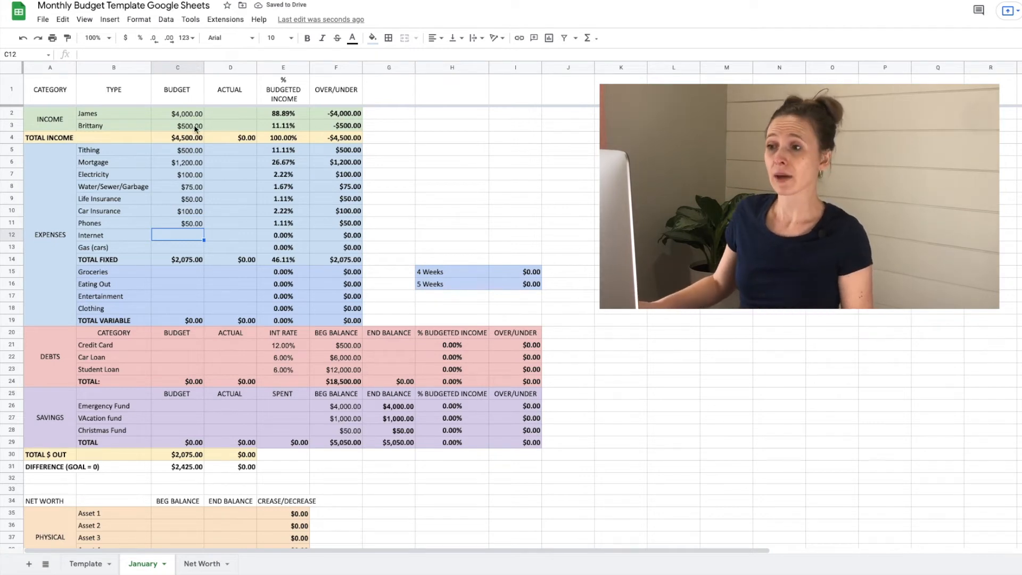
Step: Review the Budget column's total income, total money out and the difference between them
click(185, 139)
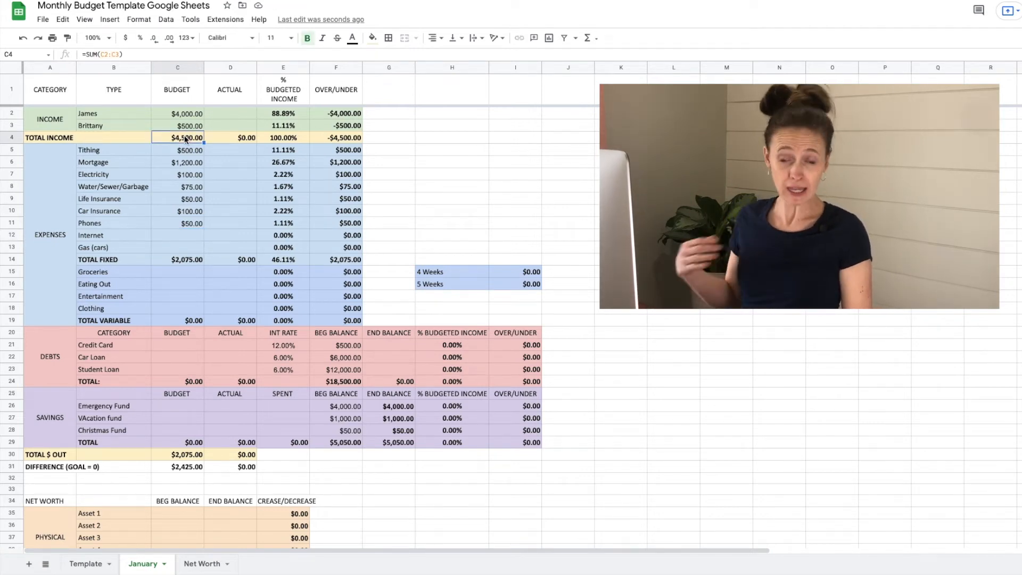
scroll(252, 362, down, 2)
click(185, 418)
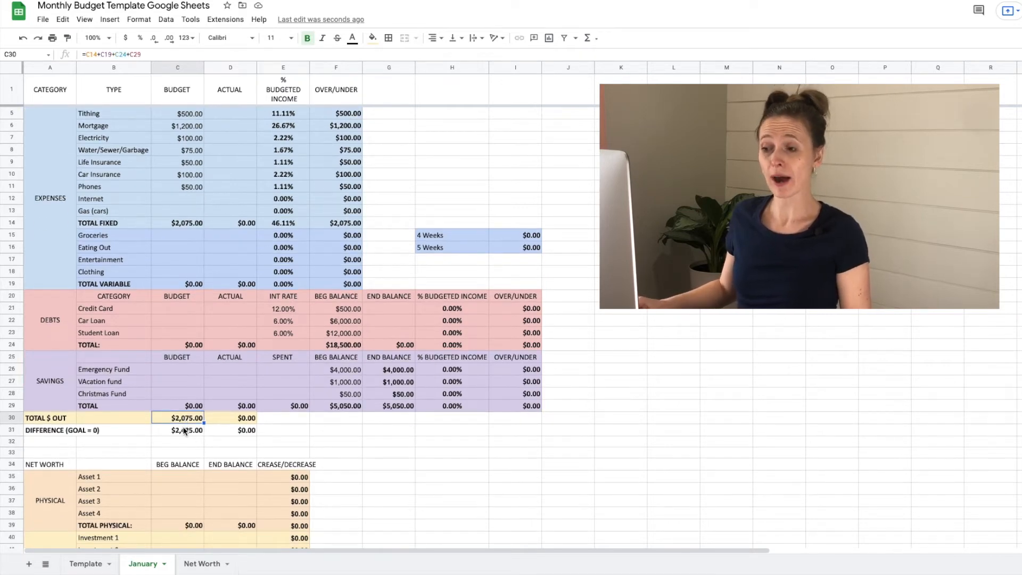
click(184, 431)
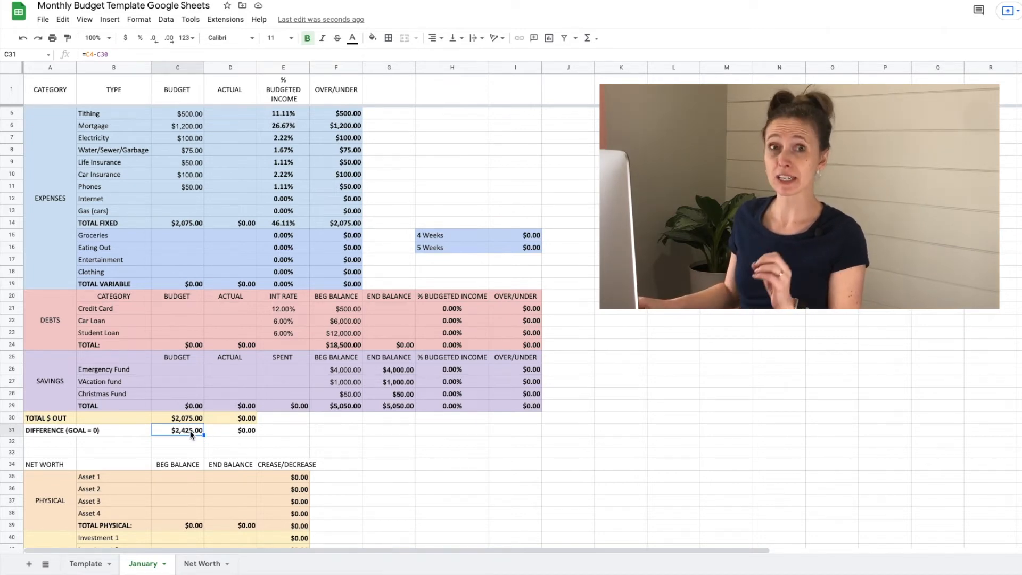
Step: Budget $50 for Internet and $200 for Gas (cars) to complete the fixed expenses
click(187, 198)
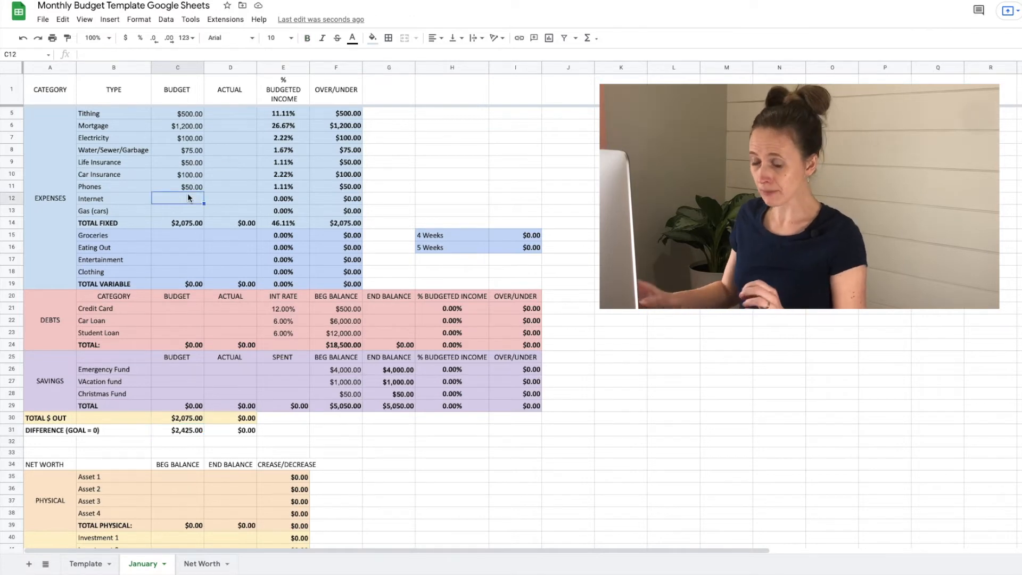
text(50)
key(Return)
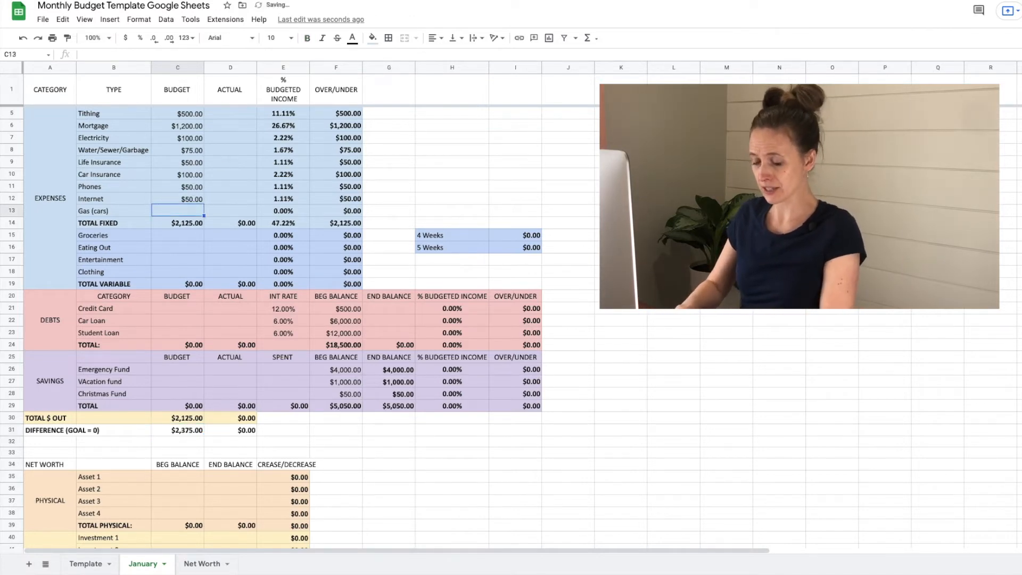
text(200)
key(Return)
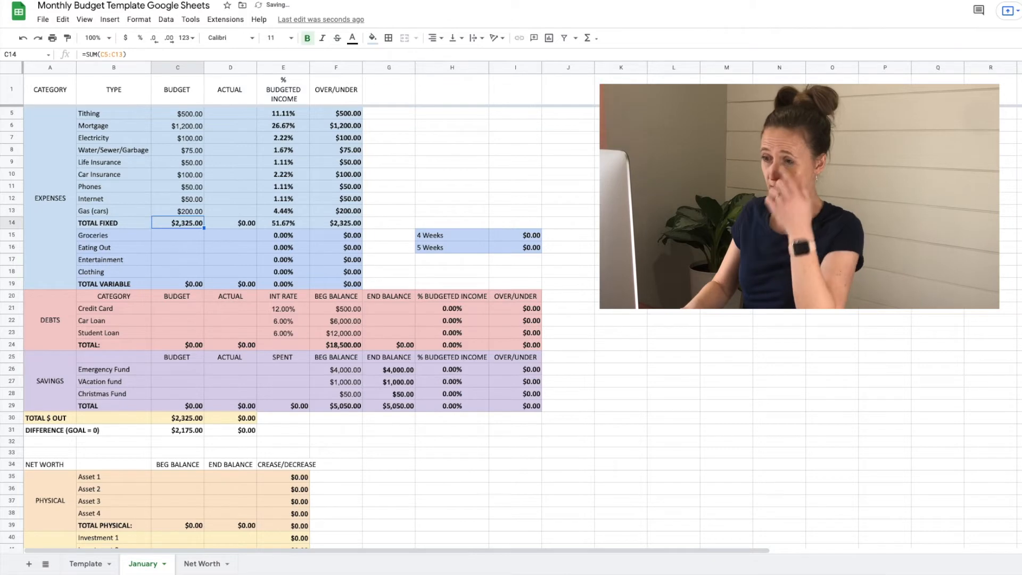
drag(115, 224, 328, 230)
Step: Budget the variable expenses: $600 for Groceries, $100 for Eating Out, $50 for Entertainment and $100 for Clothing
click(188, 238)
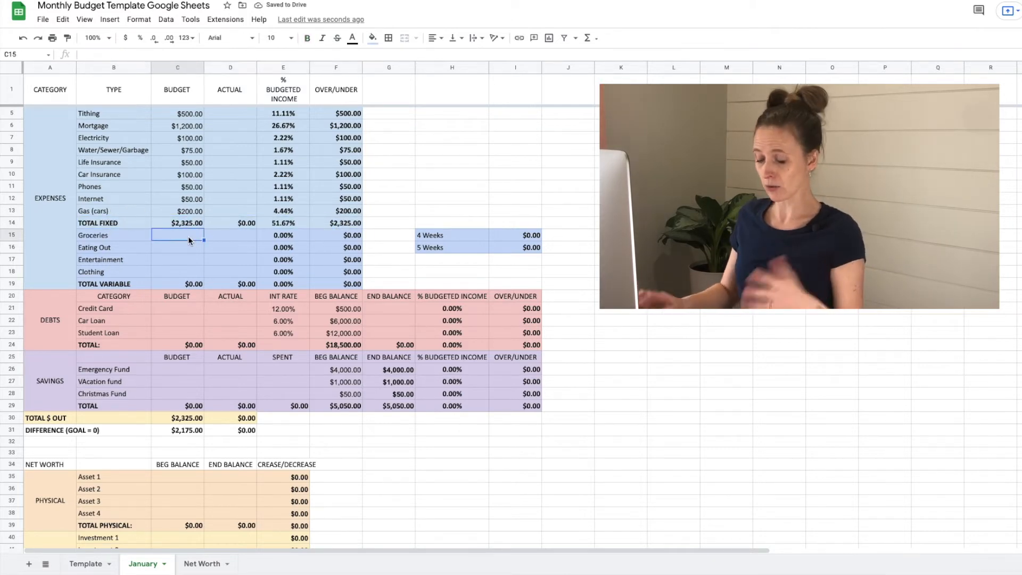
text(600)
key(Return)
text(100)
key(Return)
text(50)
key(Return)
text(100)
key(Return)
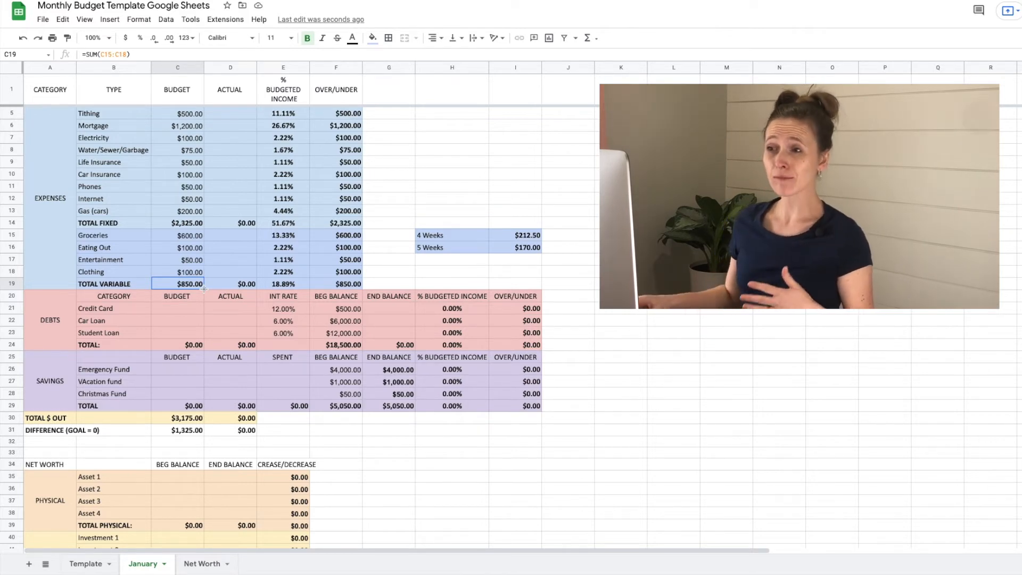
Step: Examine the fixed and variable budget amounts, the variable total and its weekly split for 4-week and 5-week months
drag(192, 131, 193, 202)
drag(193, 238, 192, 284)
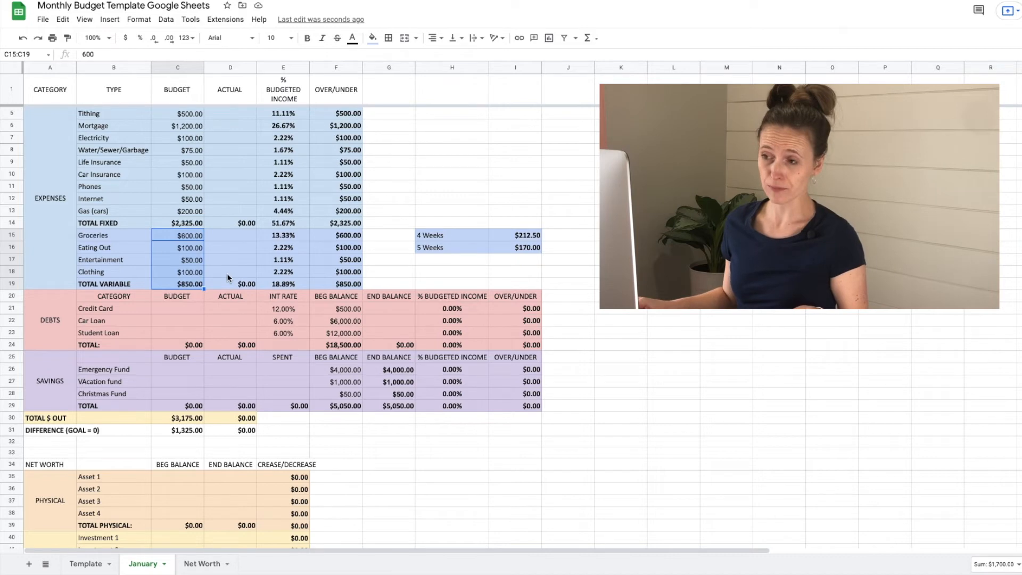
click(227, 274)
click(189, 285)
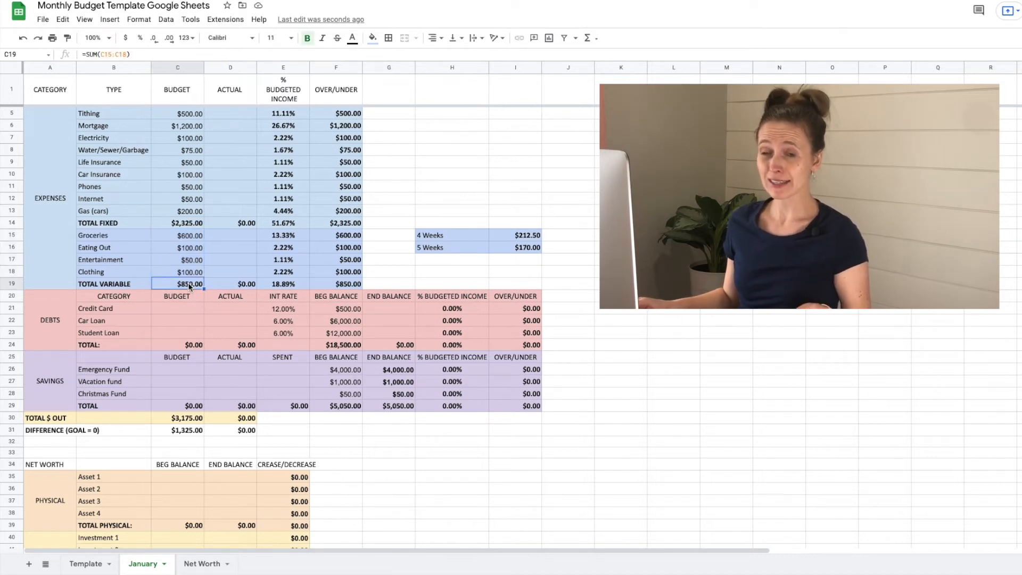
click(525, 238)
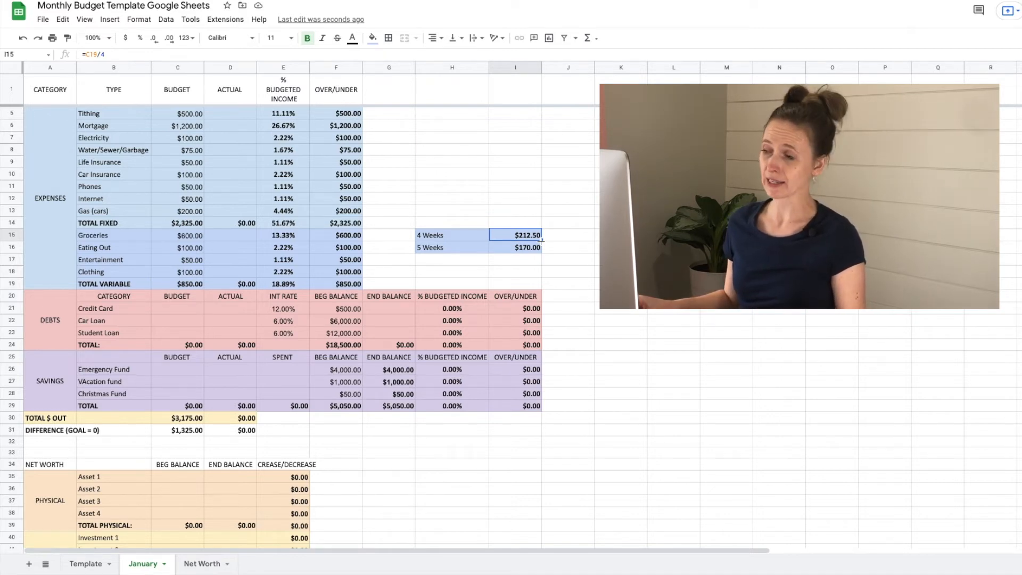
click(536, 250)
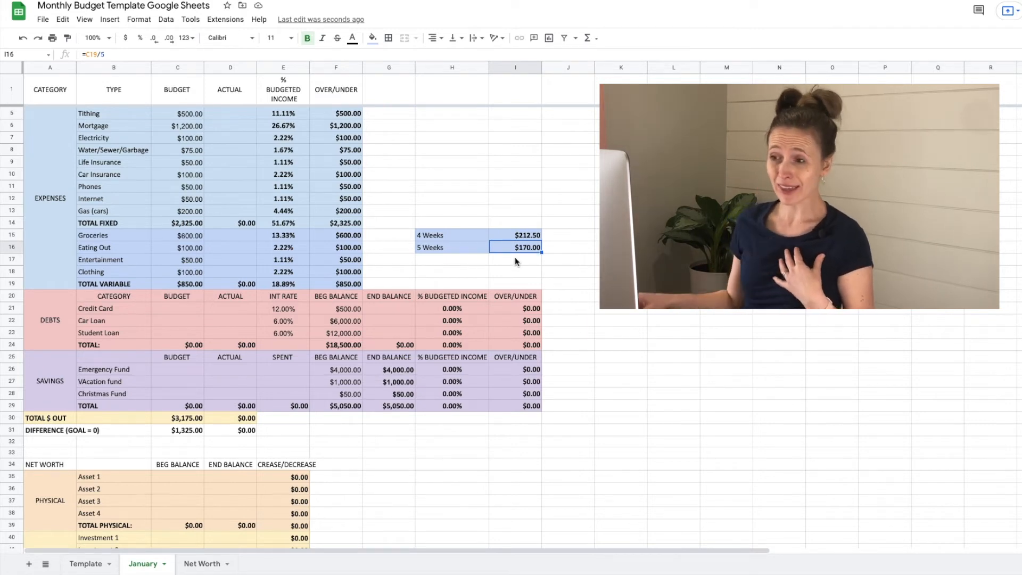
drag(12, 238, 5, 281)
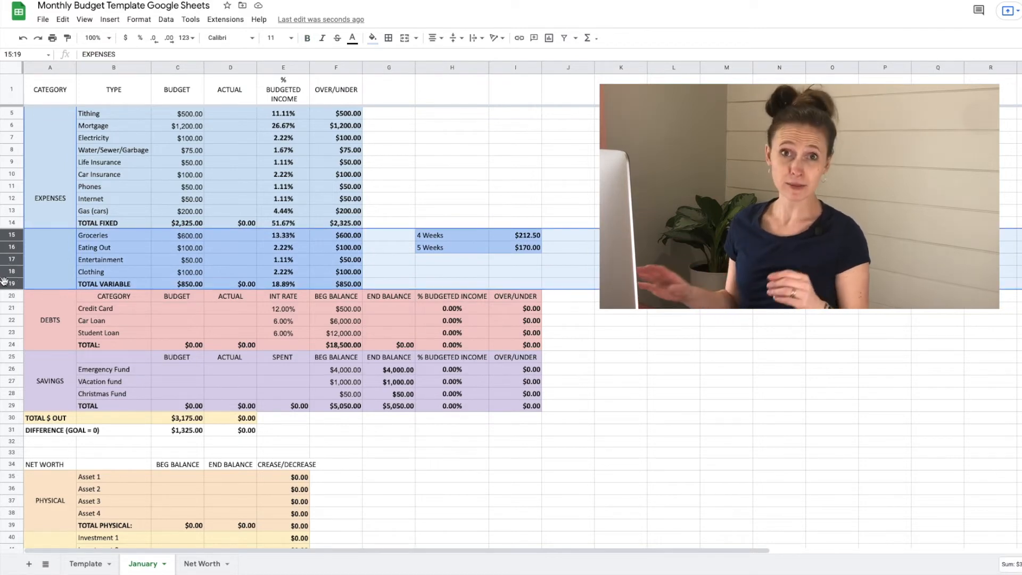
click(637, 392)
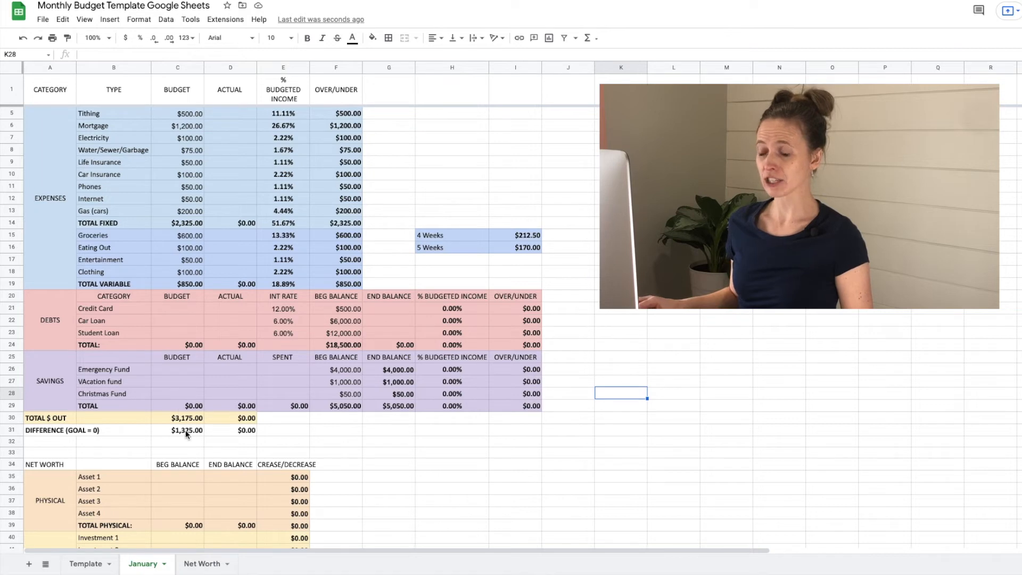
Step: Budget debt payments of $50 for Credit Card, $250 for Car Loan and $350 for Student Loan
click(175, 309)
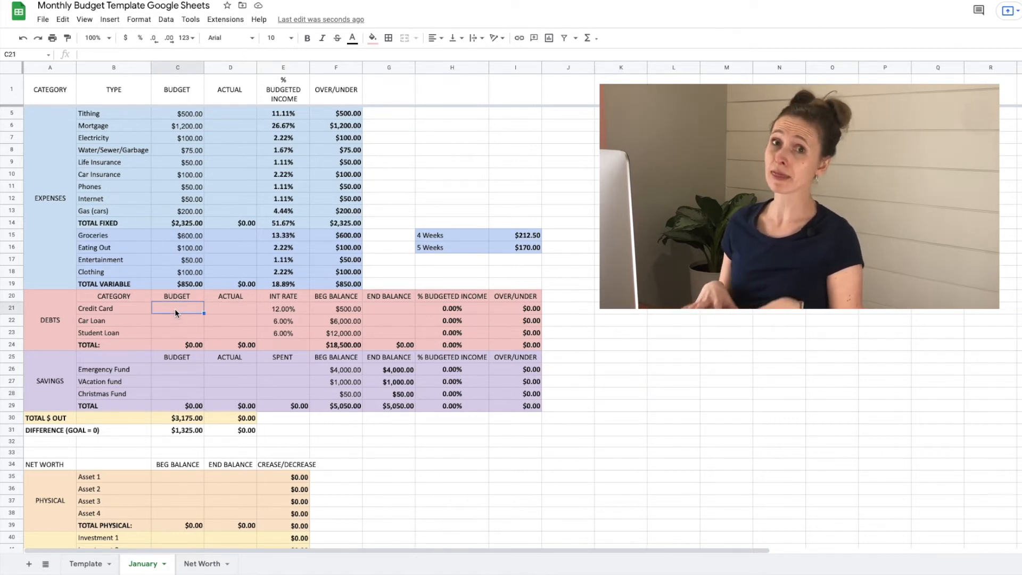
text(50)
key(Return)
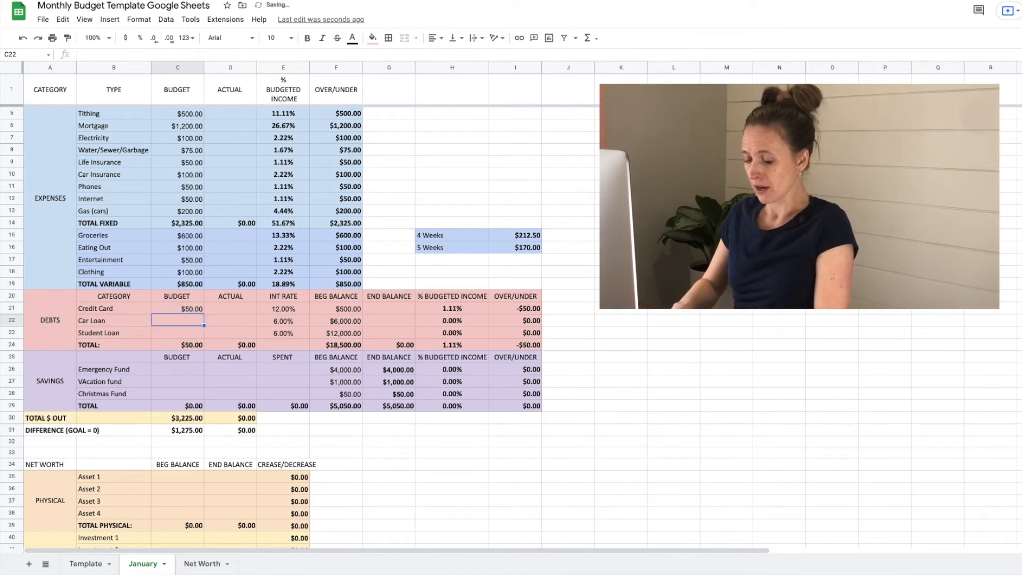
text(250)
key(Return)
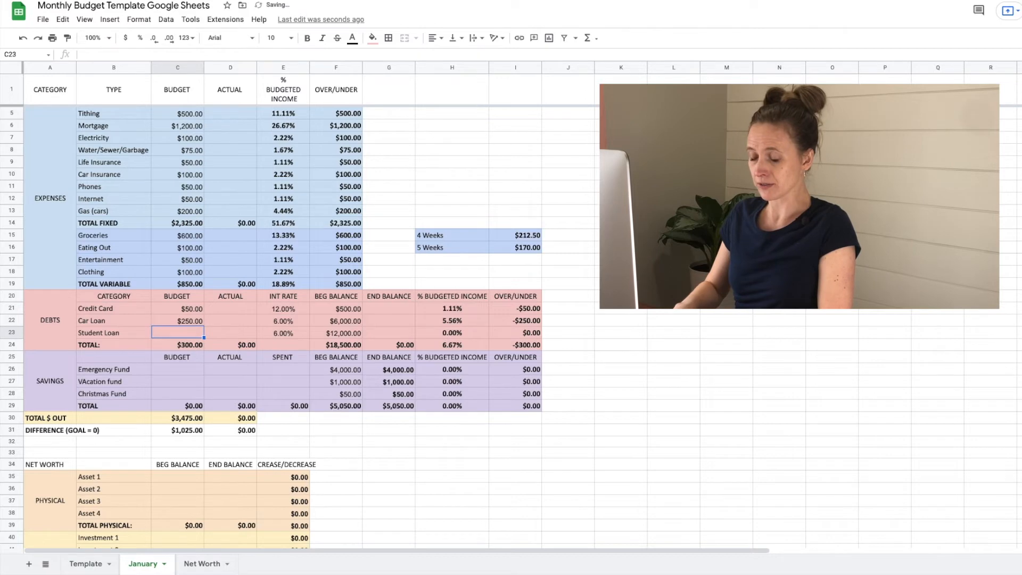
text(350)
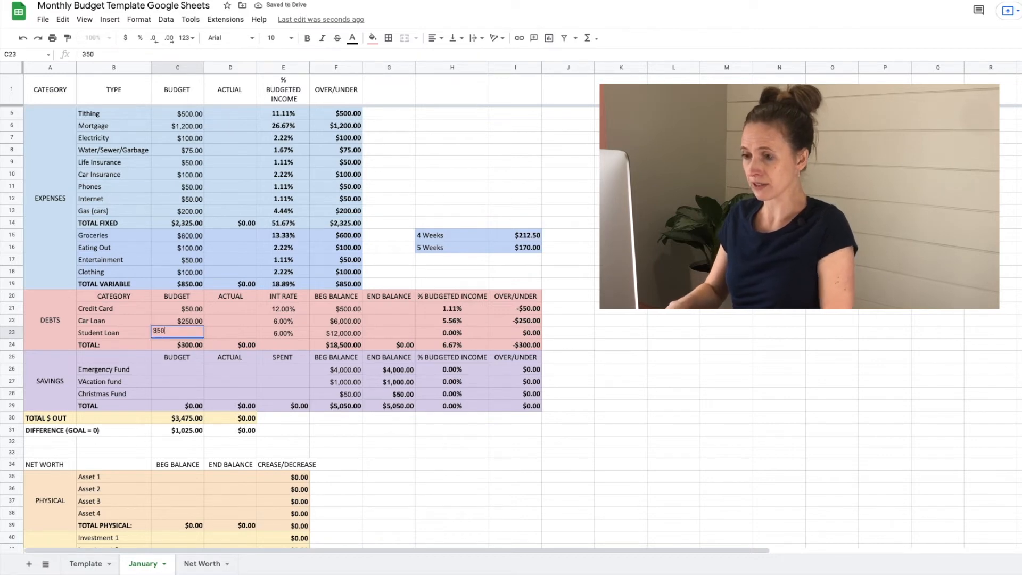
key(Return)
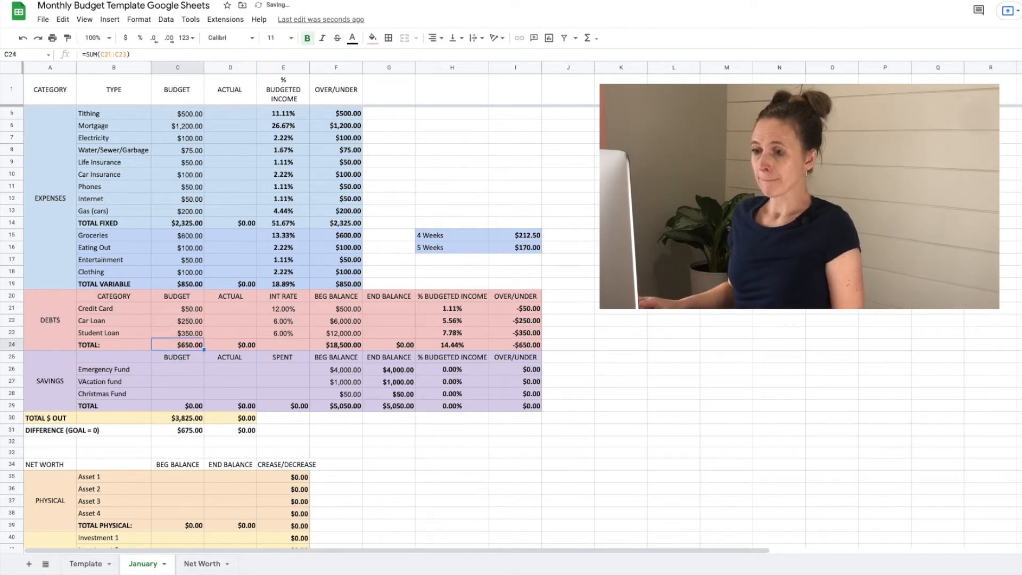
Step: Budget savings of $200 for Emergency Fund, $100 for VAcation fund and $50 for Christmas Fund, and check the remaining difference
click(182, 369)
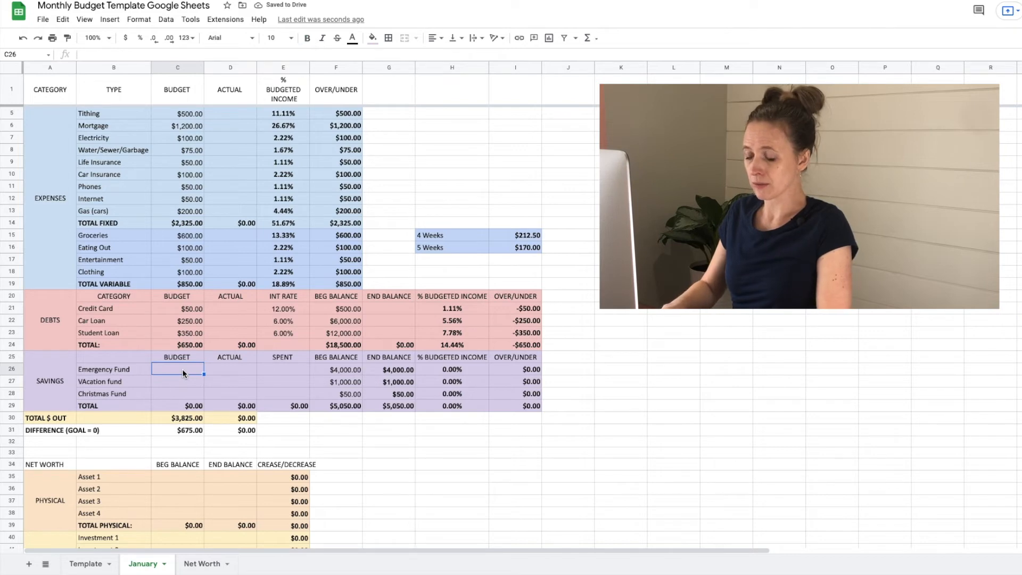
text(200)
key(Return)
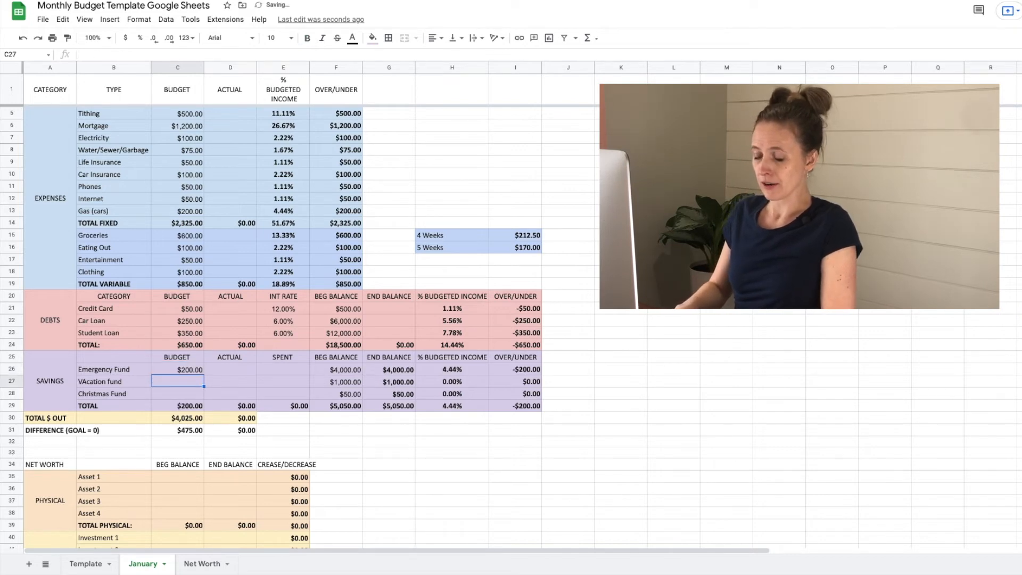
text(100)
key(Return)
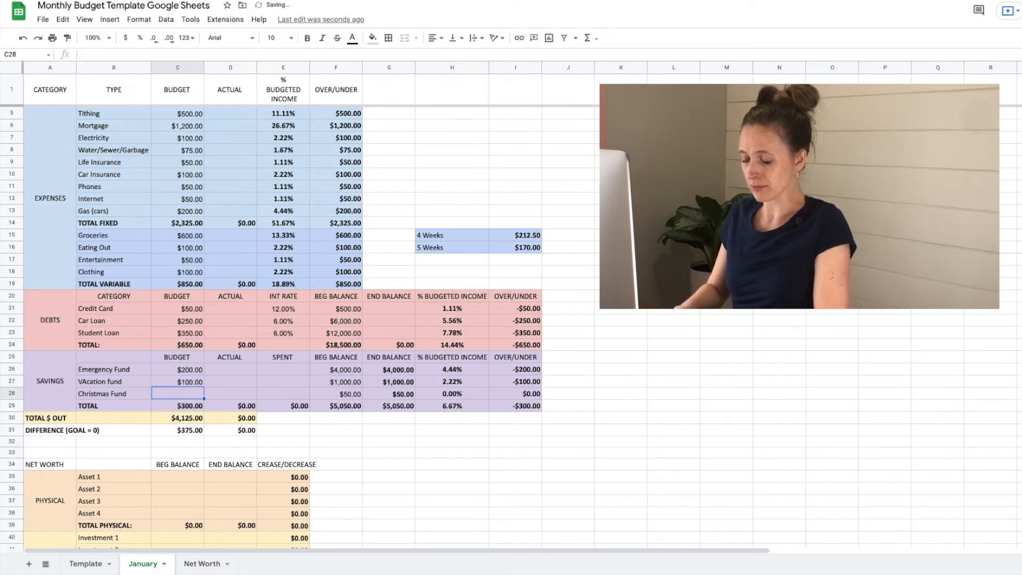
text(50)
key(Return)
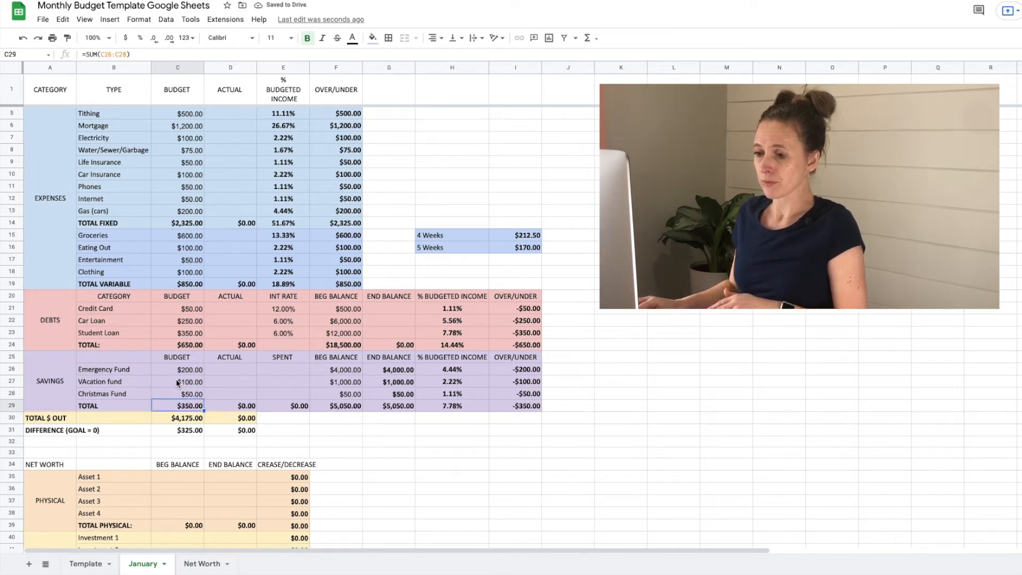
click(191, 434)
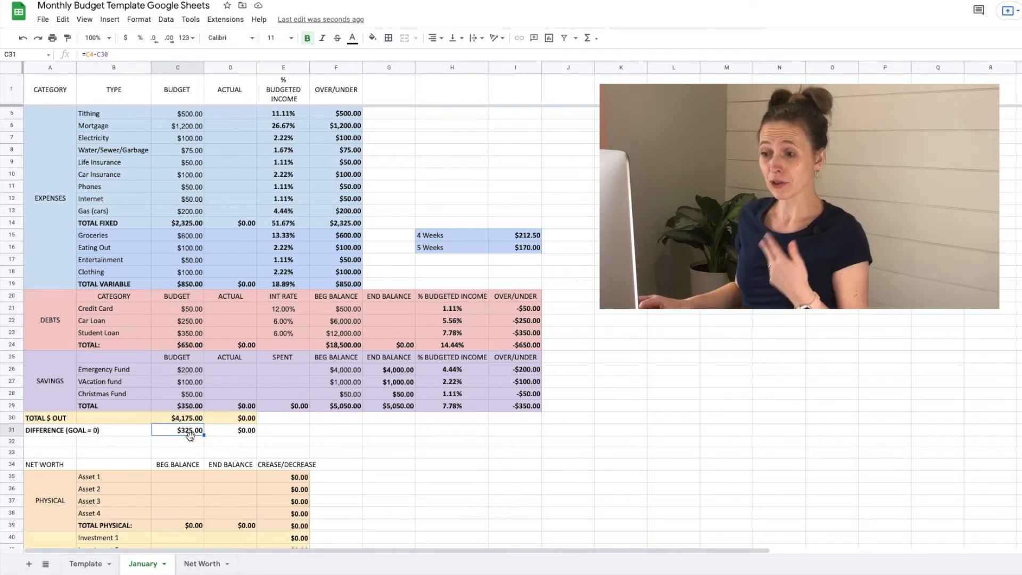
Step: Set the Credit Card's budgeted payment to $375 and check the budget difference
click(190, 309)
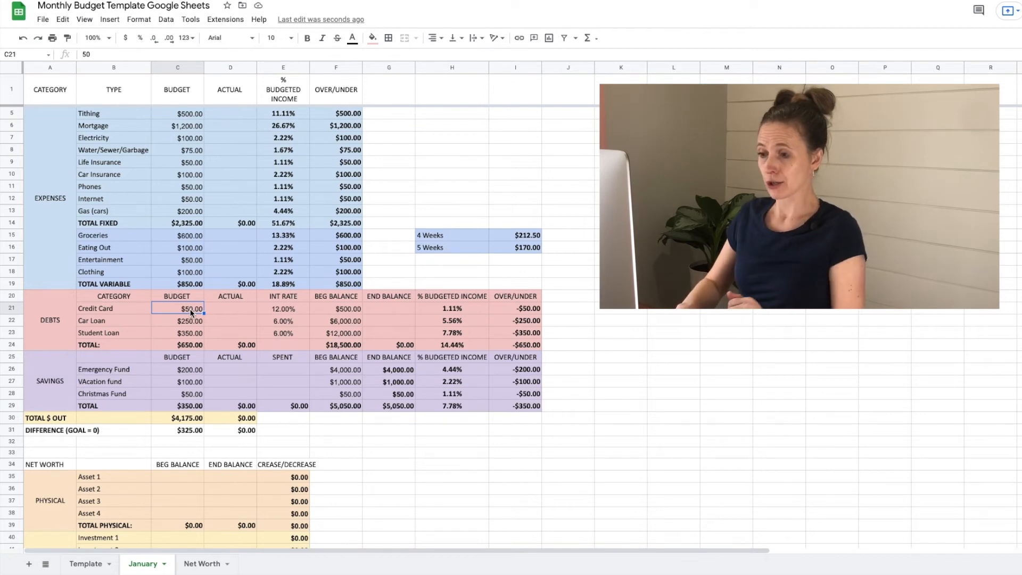
text(375)
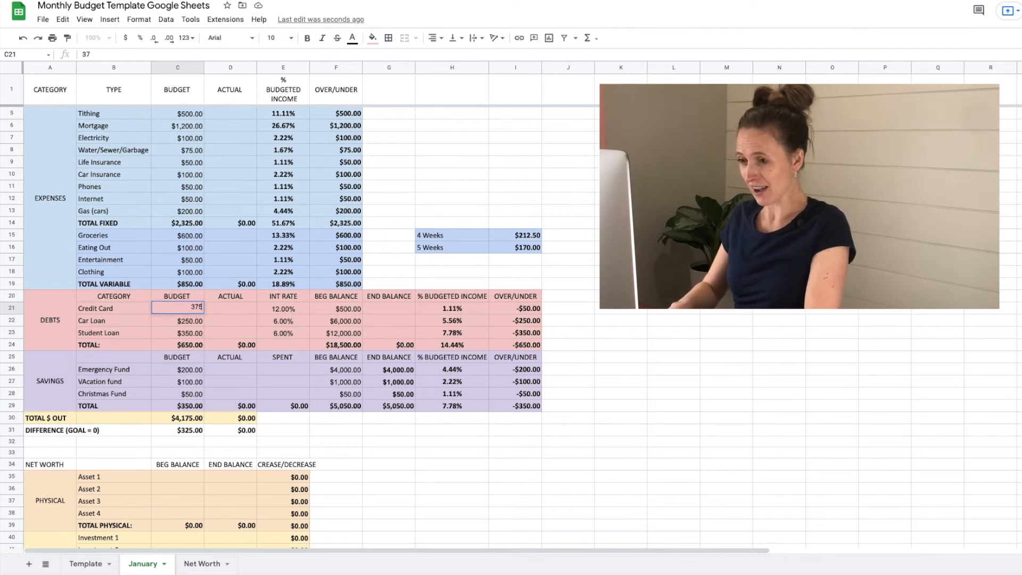
key(Return)
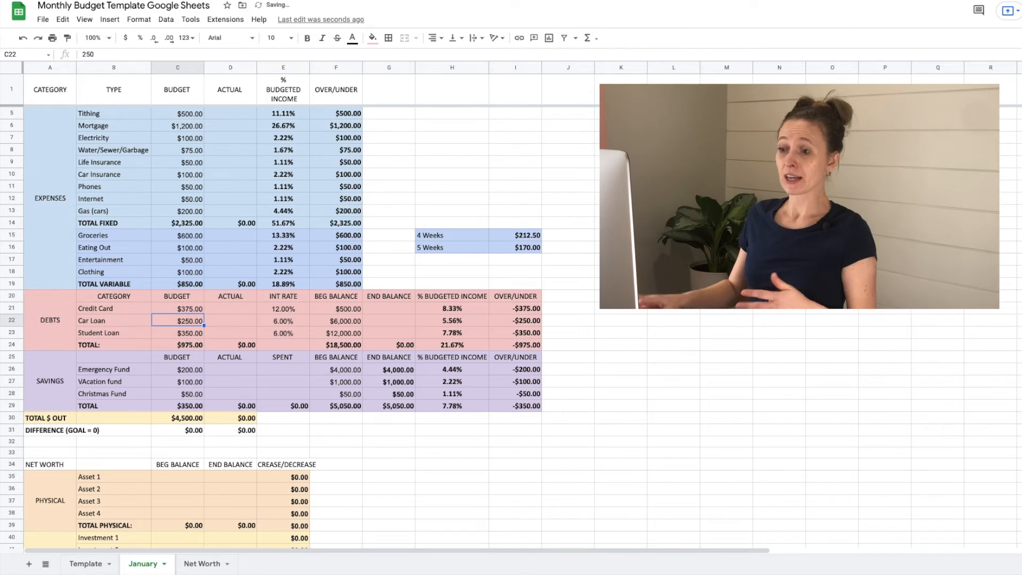
click(194, 430)
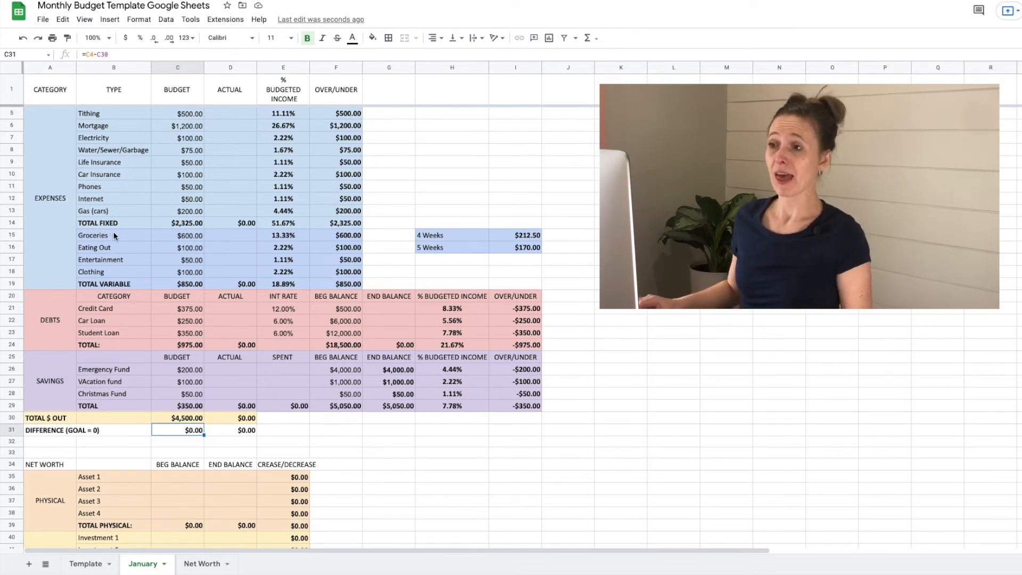
Step: Enter actual incomes of $4,000 for the first earner and $600 for the second, and check the income over/under amounts
scroll(113, 232, up, 2)
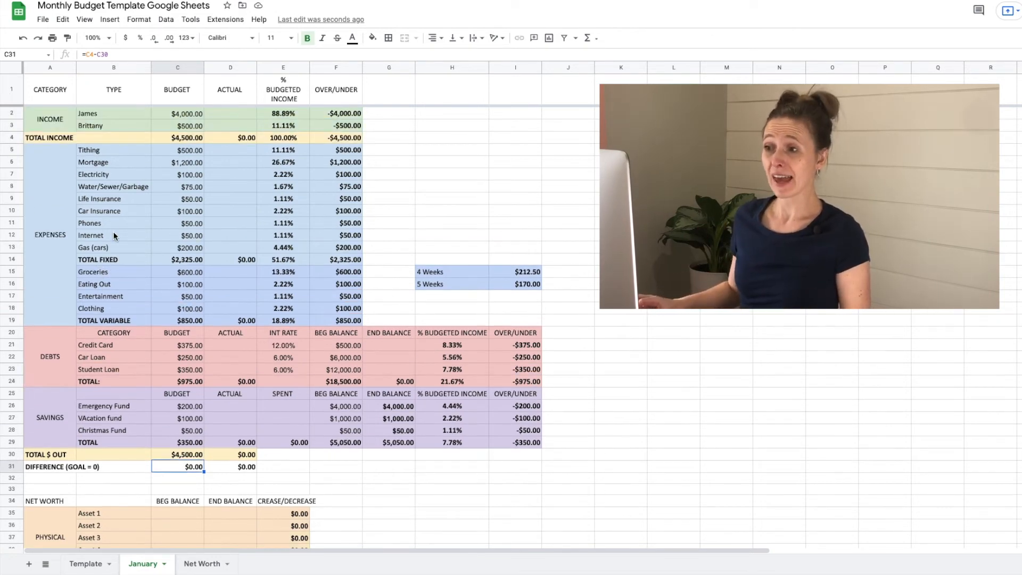
click(240, 114)
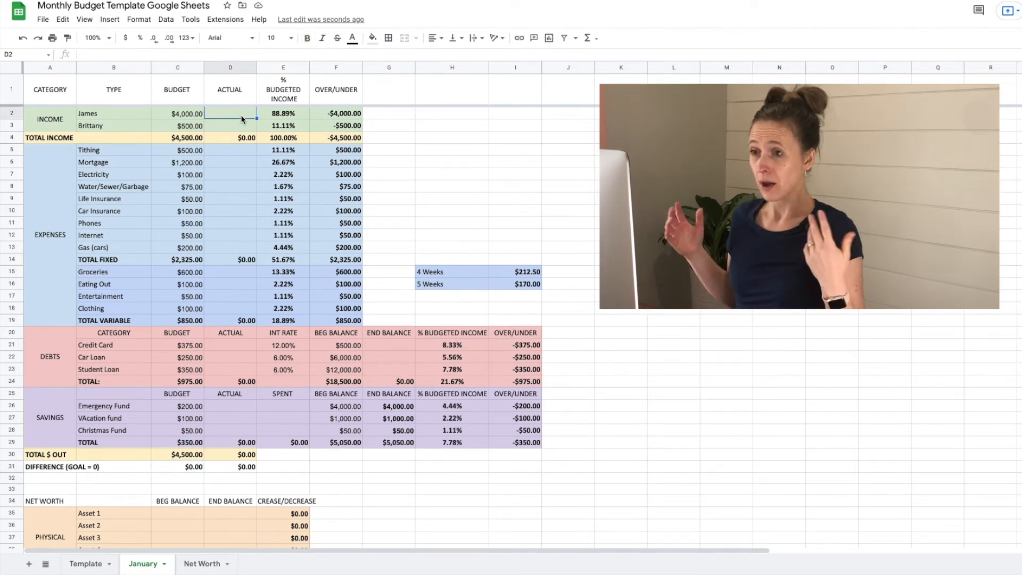
text(4000)
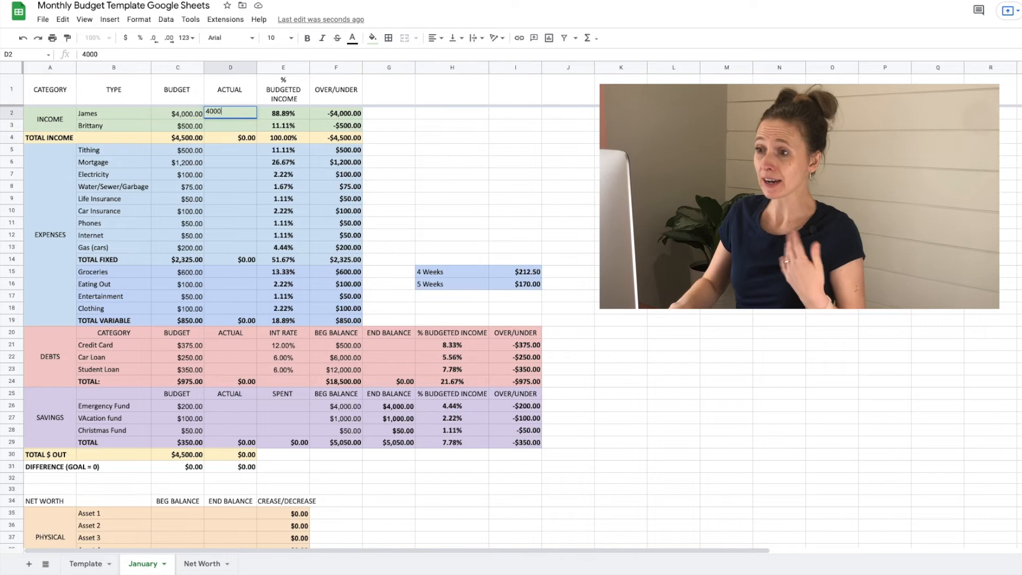
key(Return)
text(600)
key(Return)
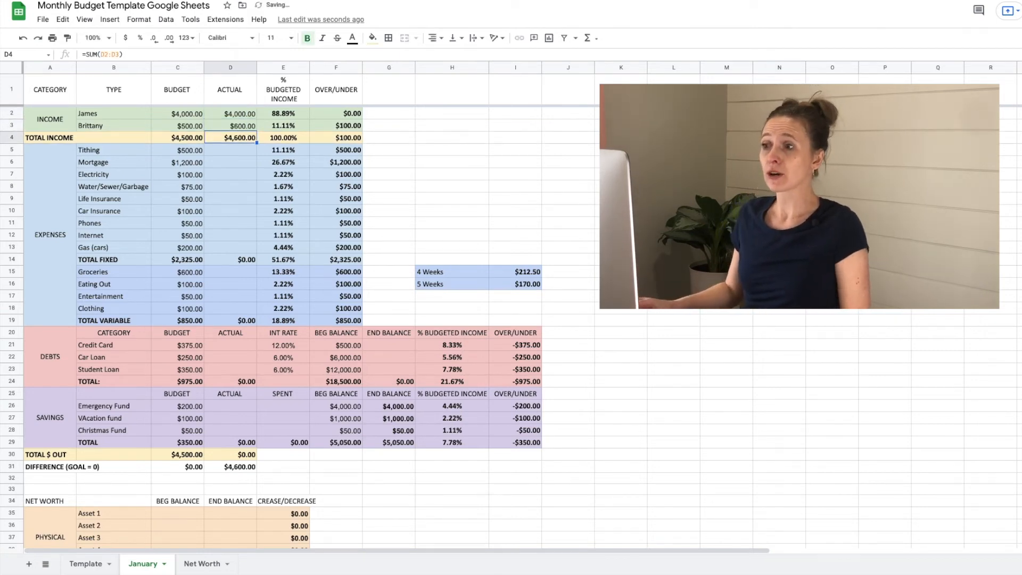
click(347, 127)
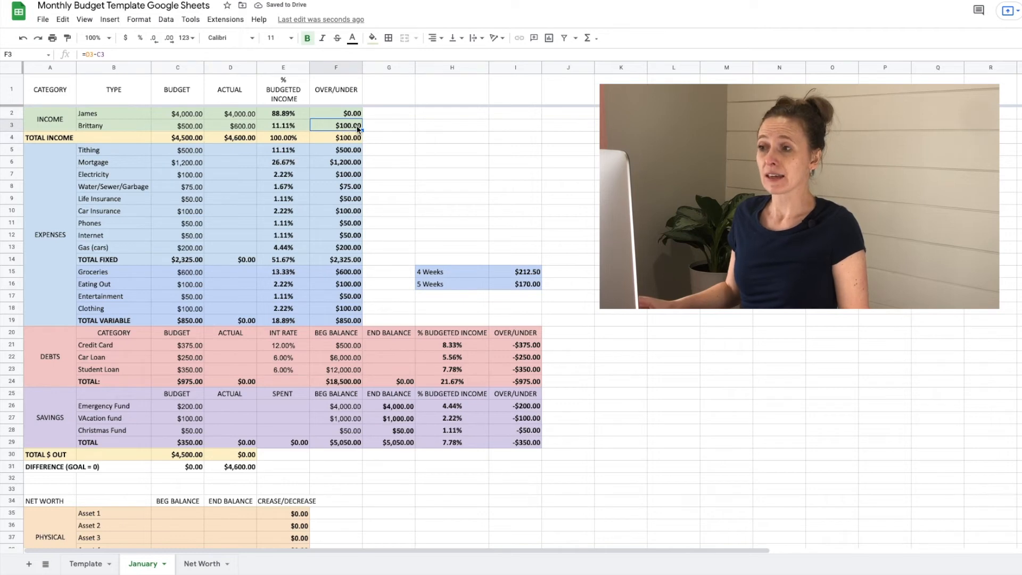
click(339, 70)
click(393, 123)
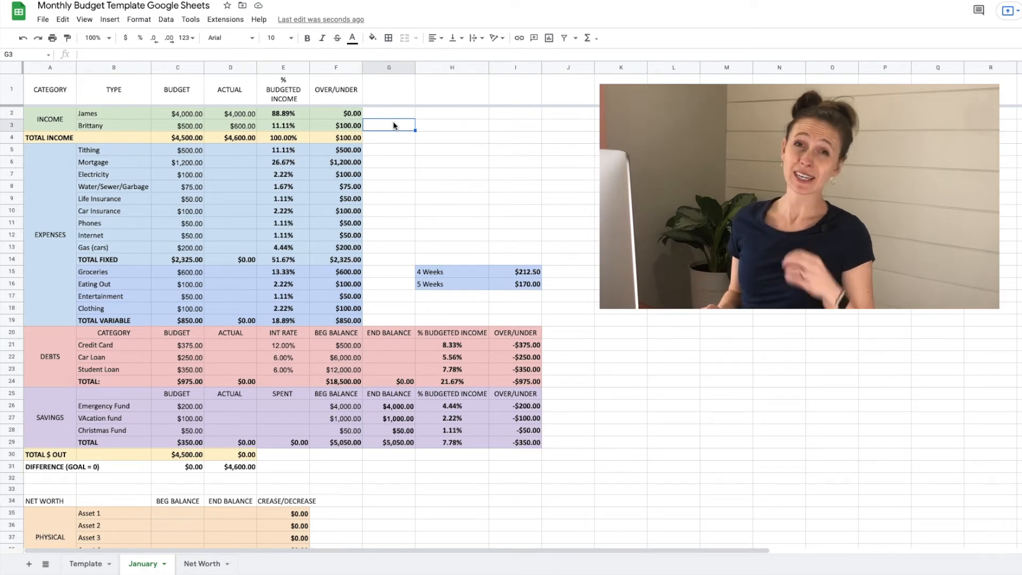
click(351, 128)
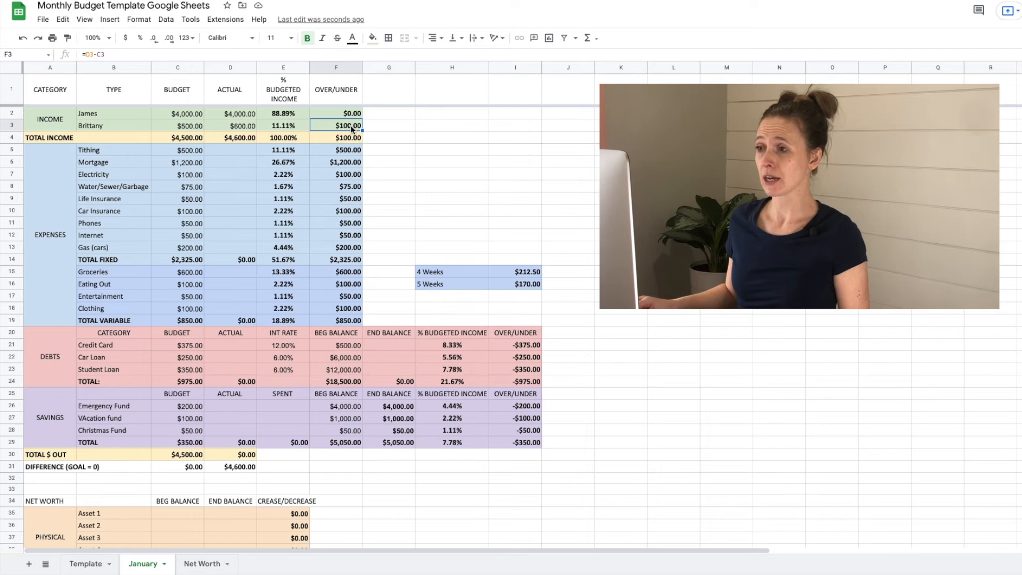
click(350, 138)
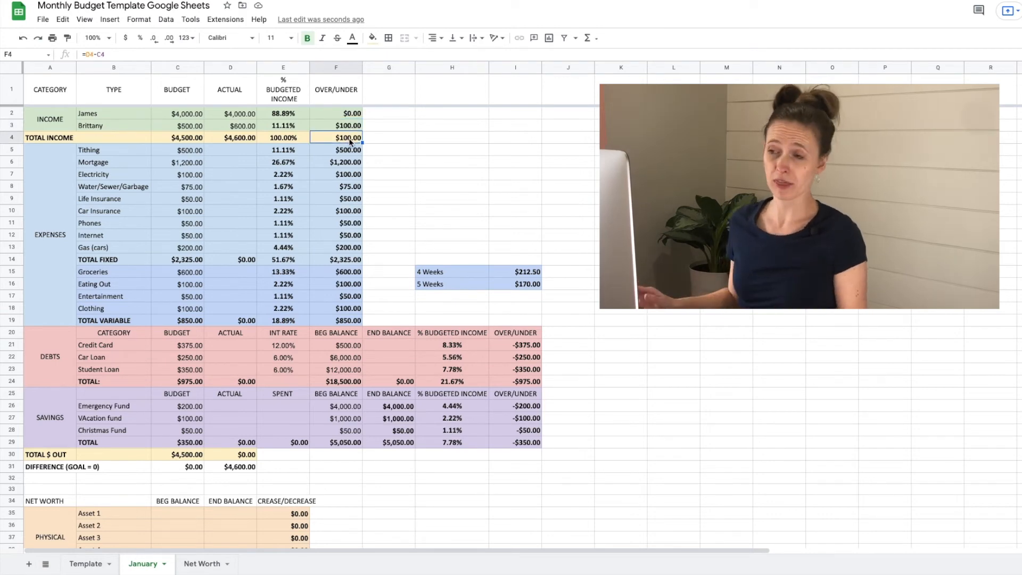
Step: Enter actual expenses of $550 for Tithing, $1,200 for Mortgage, $102 for Electricity and $100 for Water/Sewer/Garbage
click(240, 152)
text(550)
key(Return)
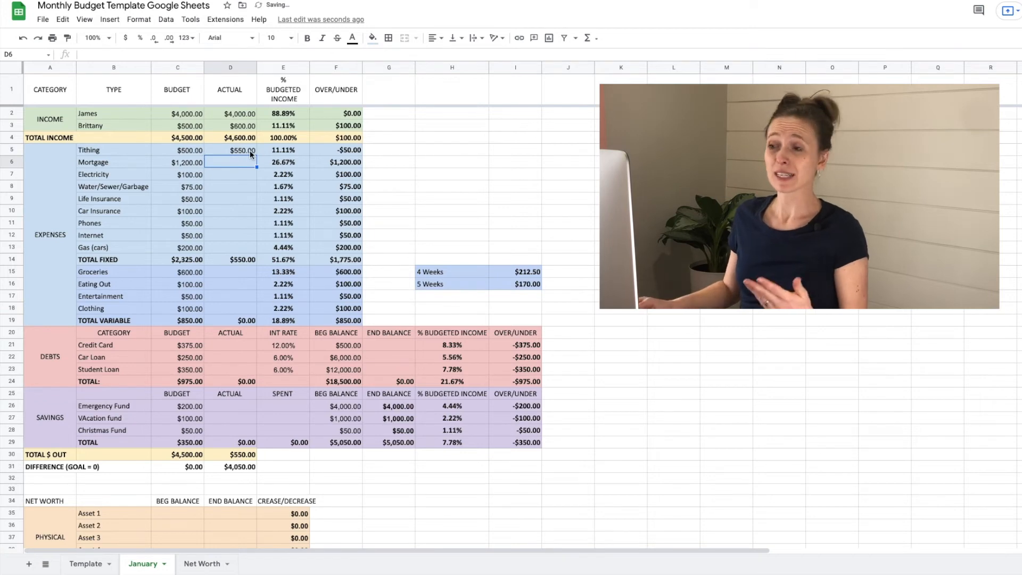
click(351, 150)
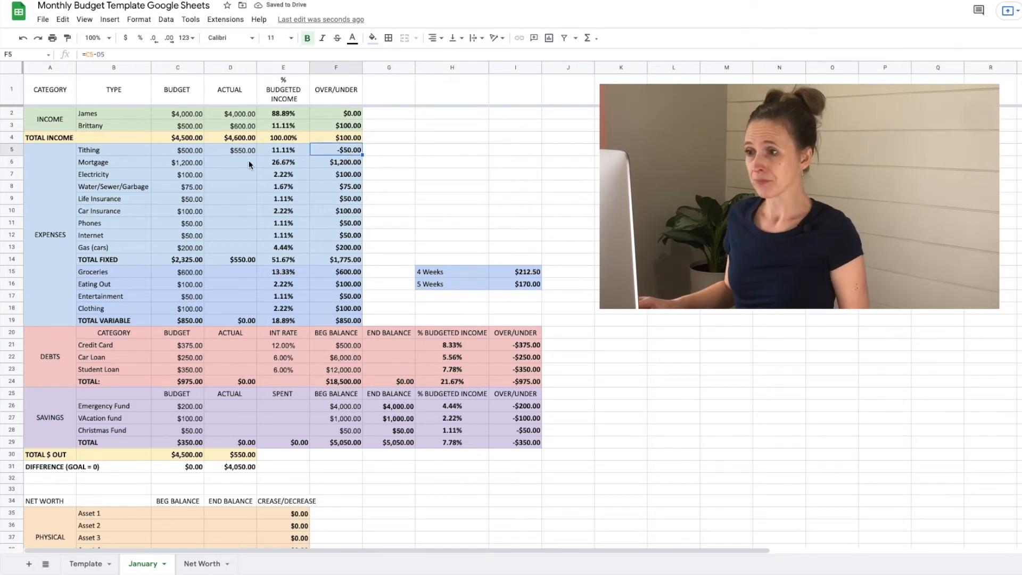
click(234, 162)
text(1,200)
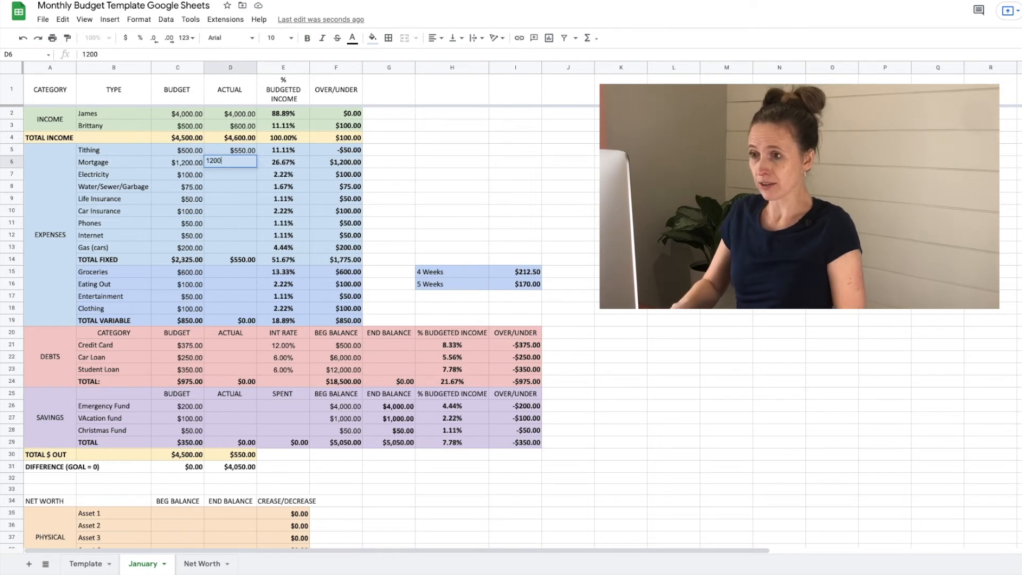
key(Return)
text(102)
key(Return)
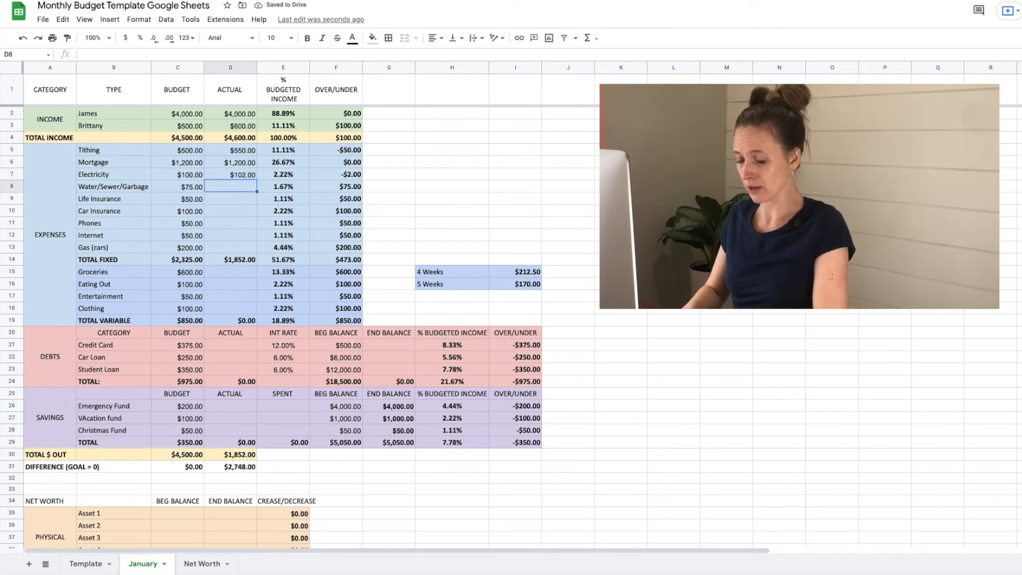
text(100)
key(Return)
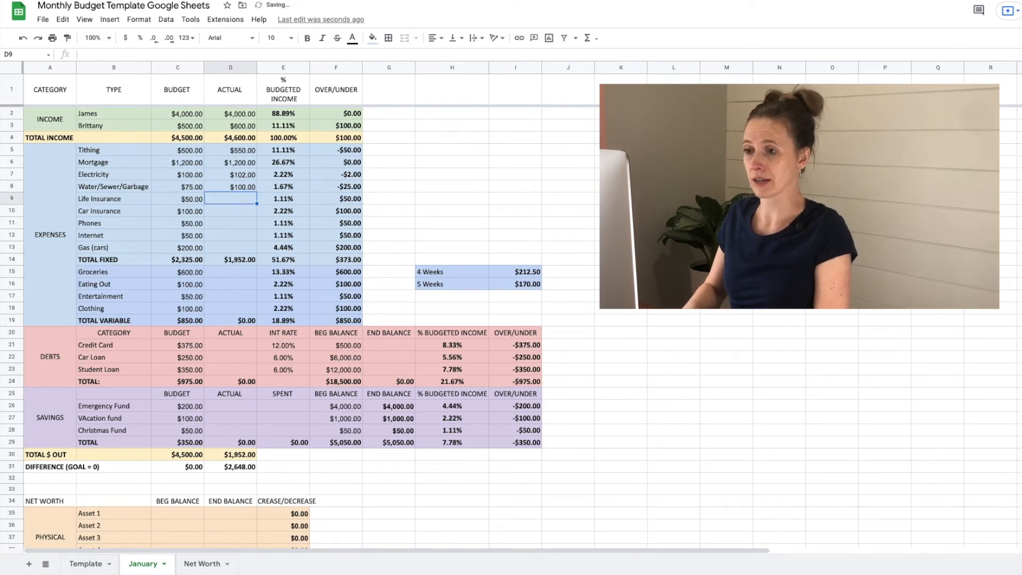
Step: Enter actual expenses of $50 Life Insurance, $100 Car Insurance, $50 Phones, $50 Internet and $175 Gas (cars), and check the fixed total's over/under
text(50)
key(Return)
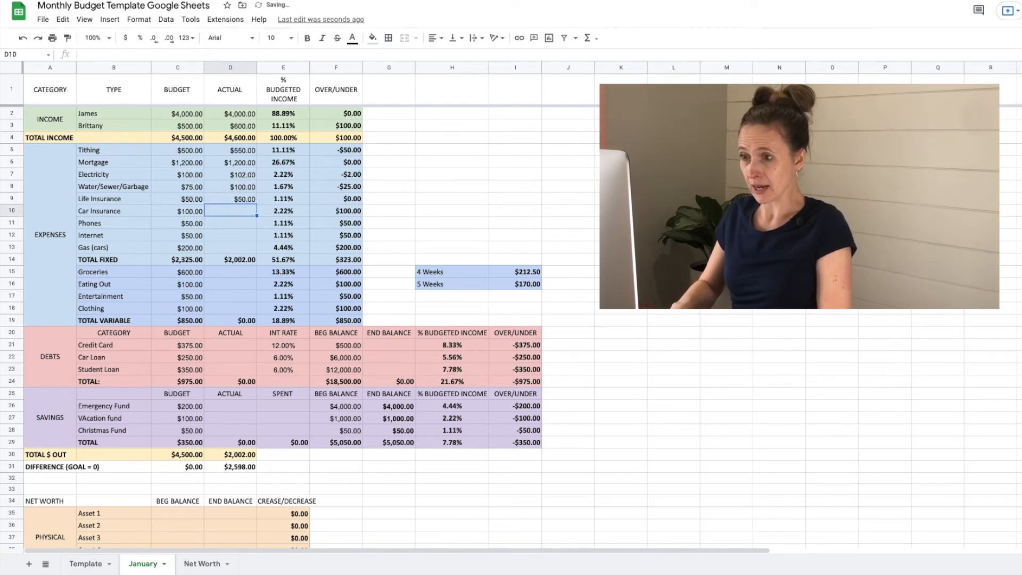
text(100)
key(Return)
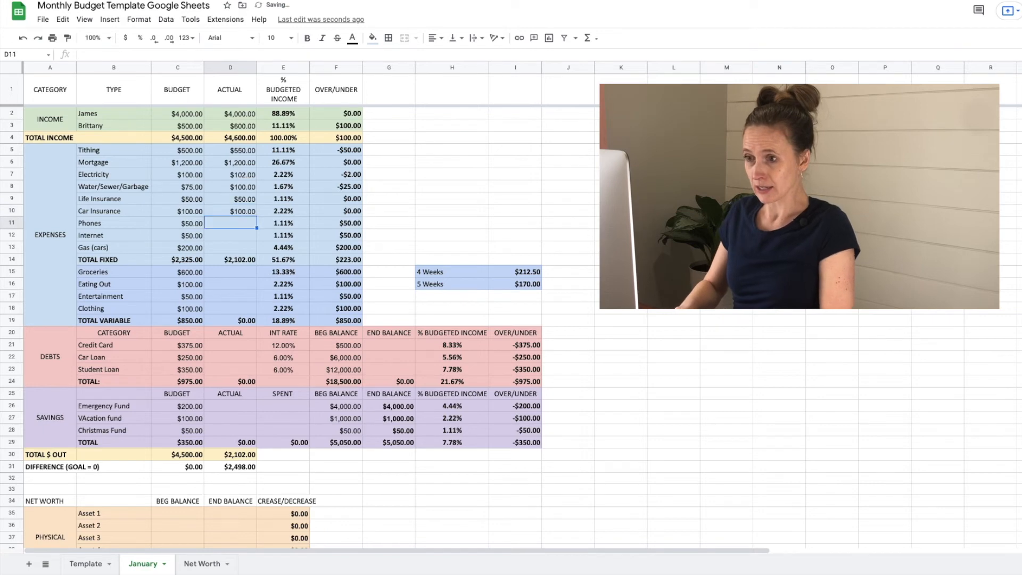
text(50)
key(Return)
text(50)
key(Return)
text(175)
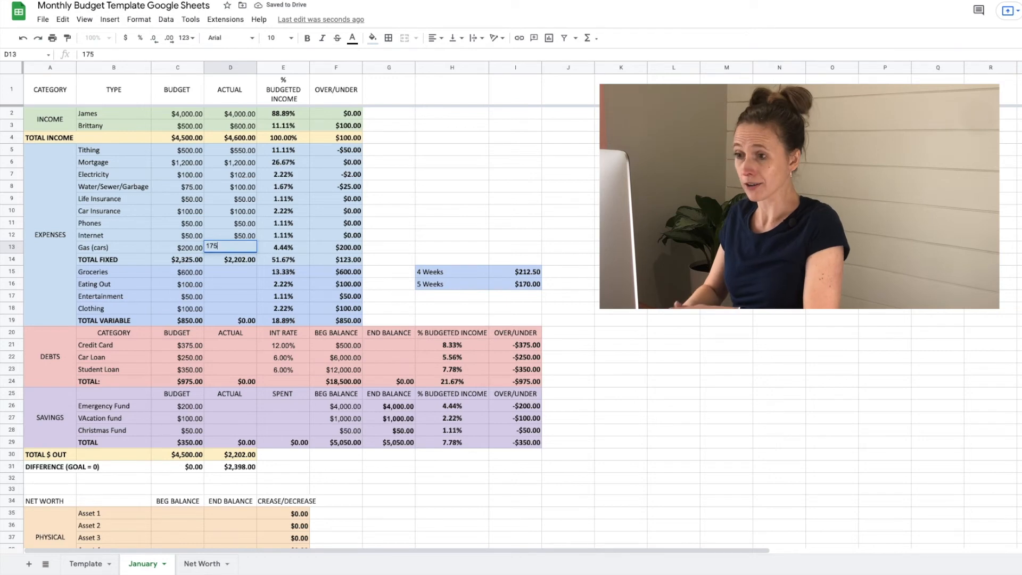
key(Return)
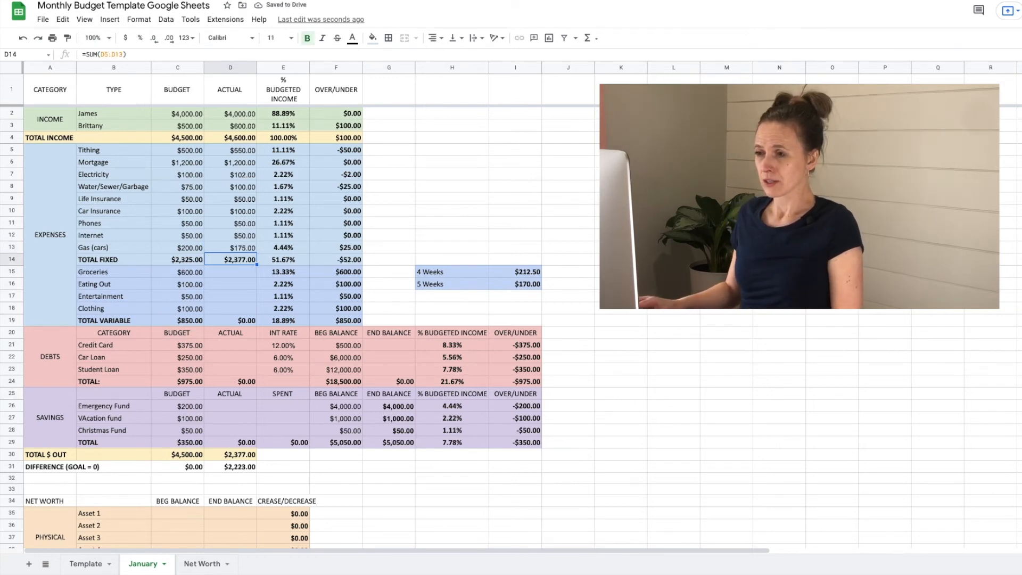
click(354, 264)
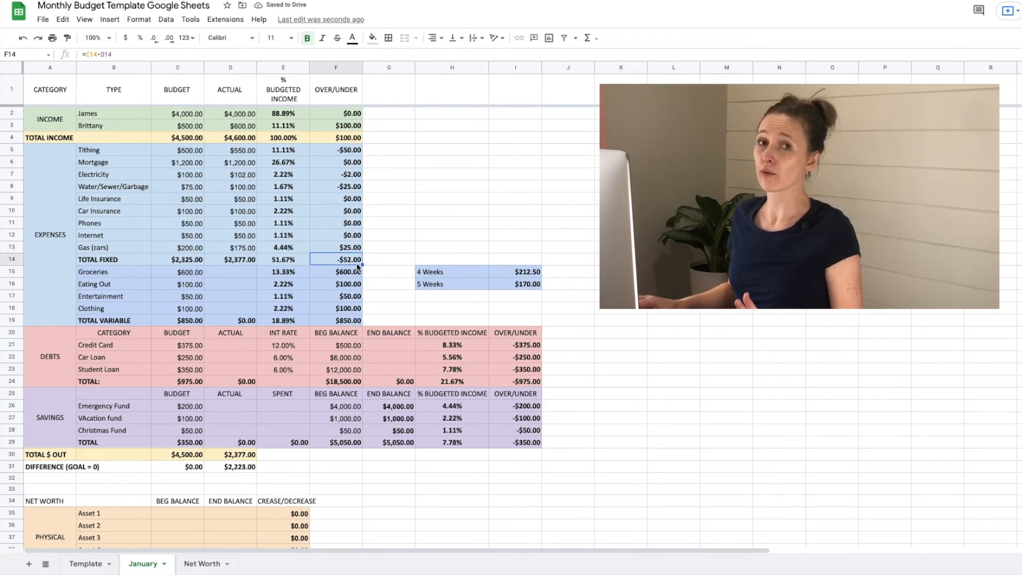
Step: Enter actual variable expenses of $550 Groceries, $75 Eating Out, $60 Entertainment and $100 Clothing, and check the variable total's over/under
scroll(358, 266, down, 3)
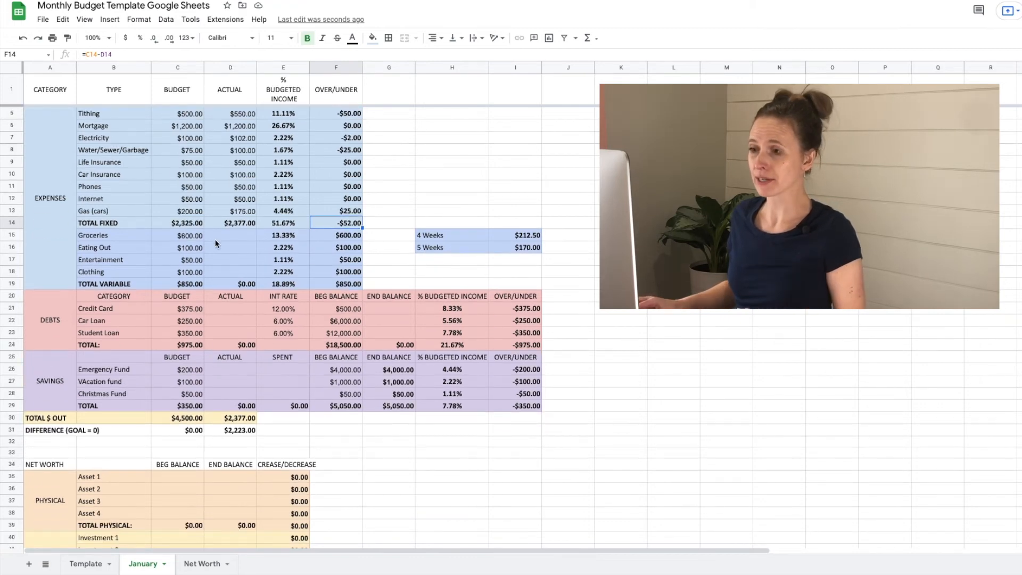
click(225, 239)
text(550)
key(Return)
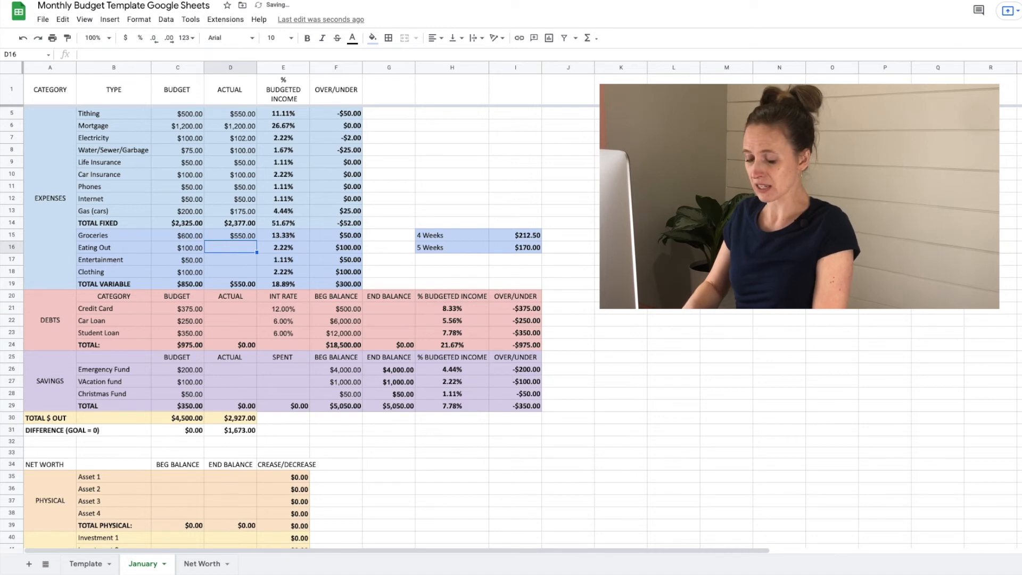
text(75)
key(Return)
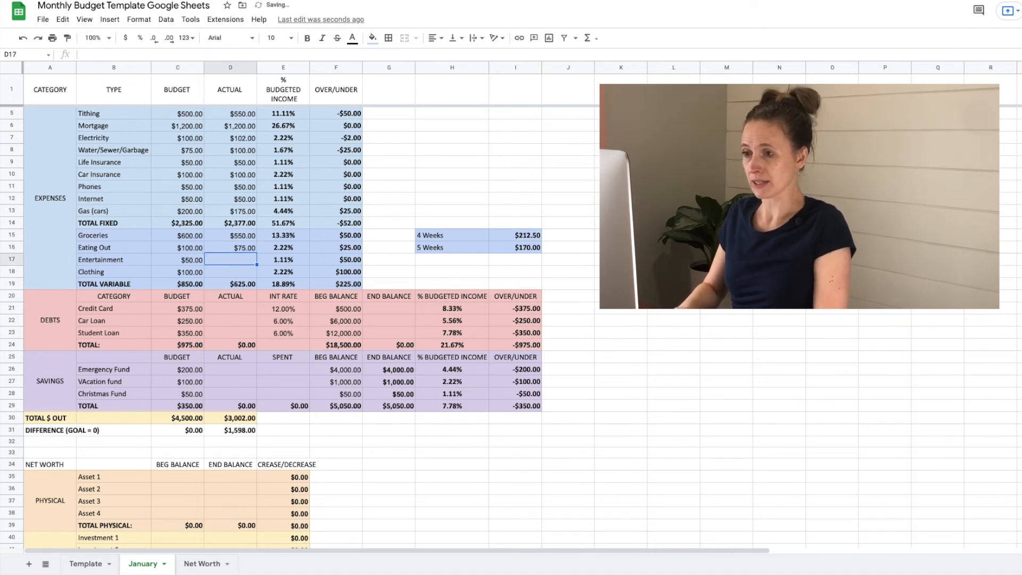
text(60)
key(Return)
text(100)
key(Return)
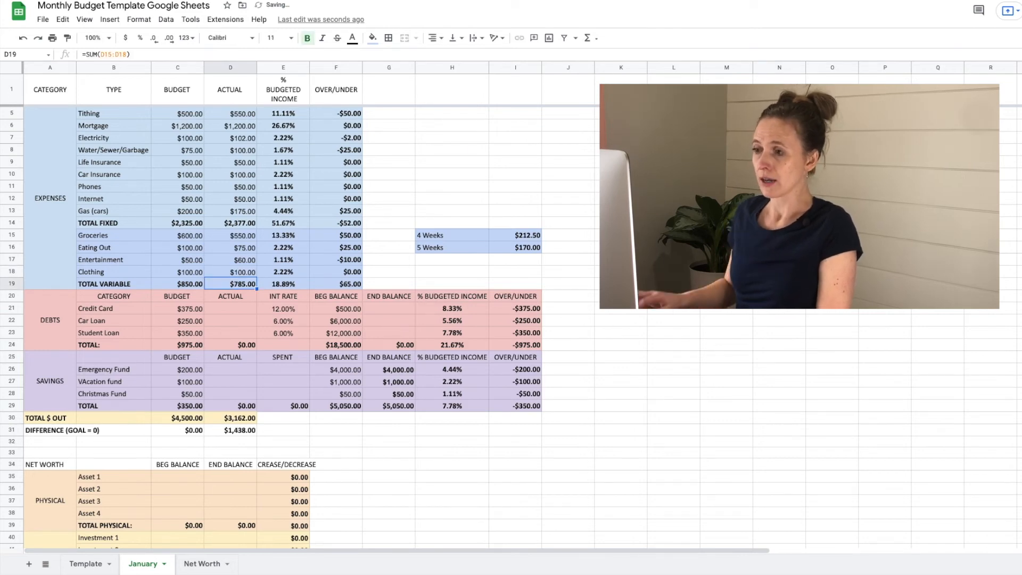
click(353, 284)
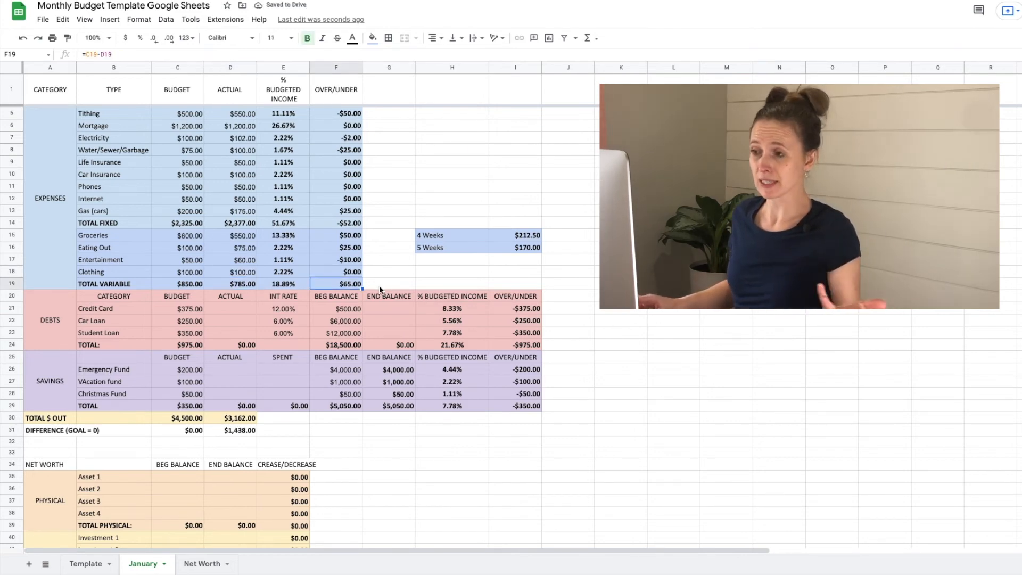
Step: Record the Credit Card's actual payment of $375 and its end balance of $200 in the debts section
scroll(379, 285, down, 2)
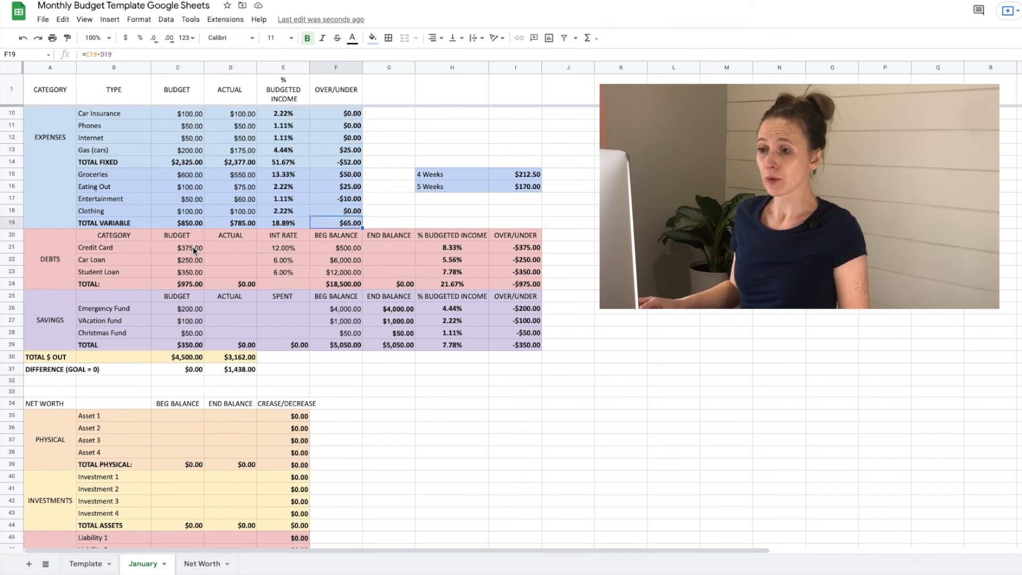
click(235, 248)
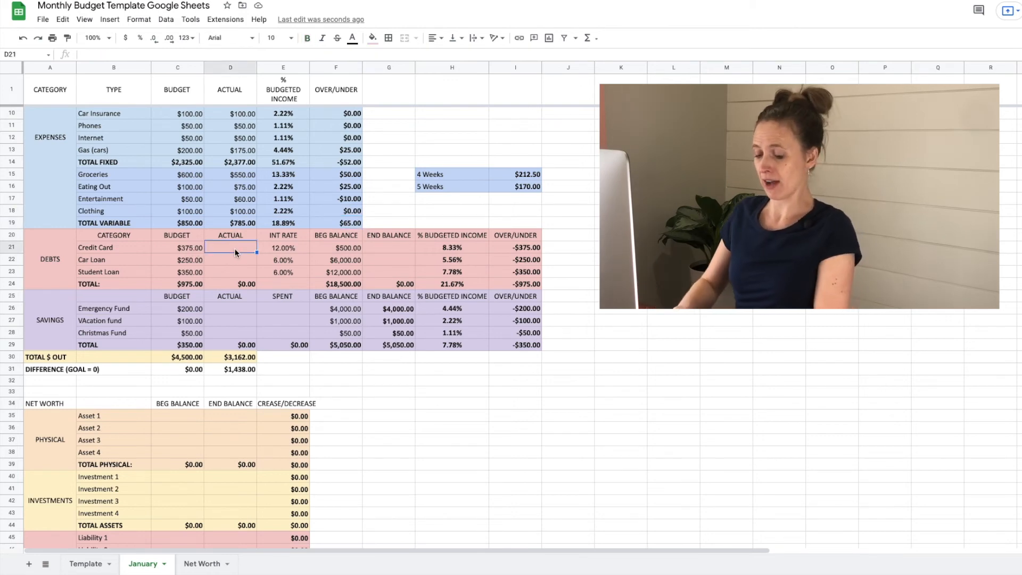
text(375)
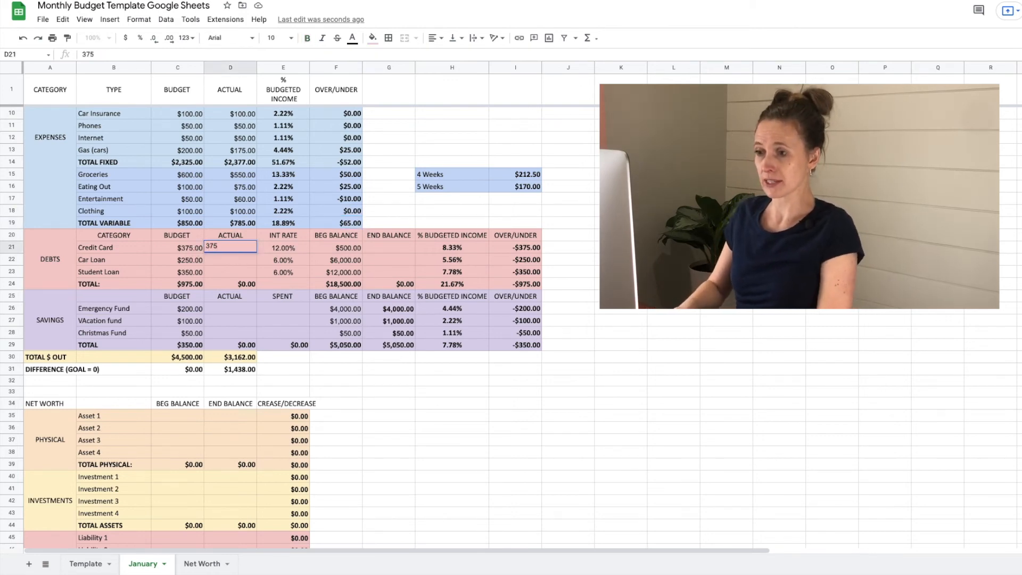
key(Tab)
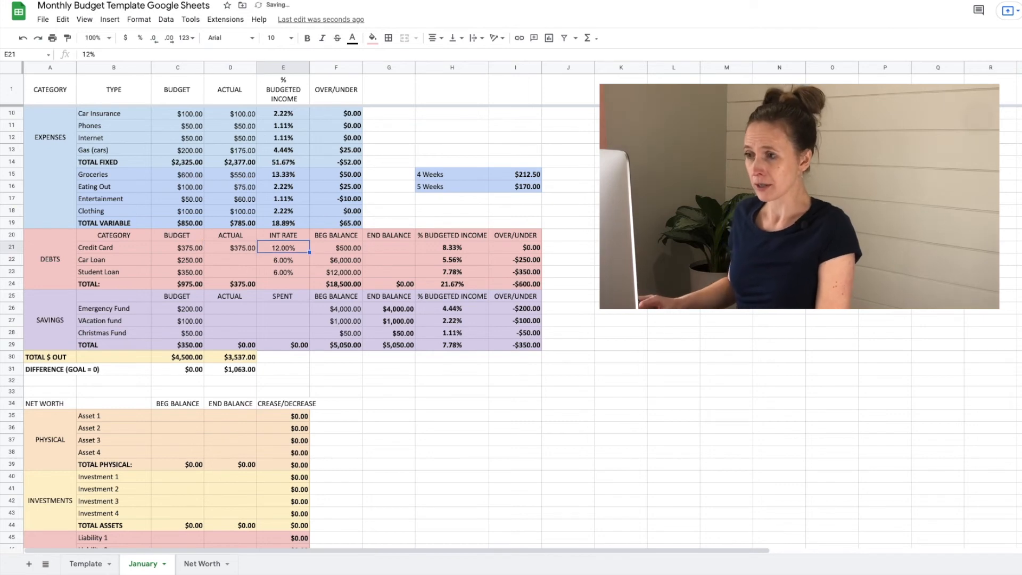
click(337, 249)
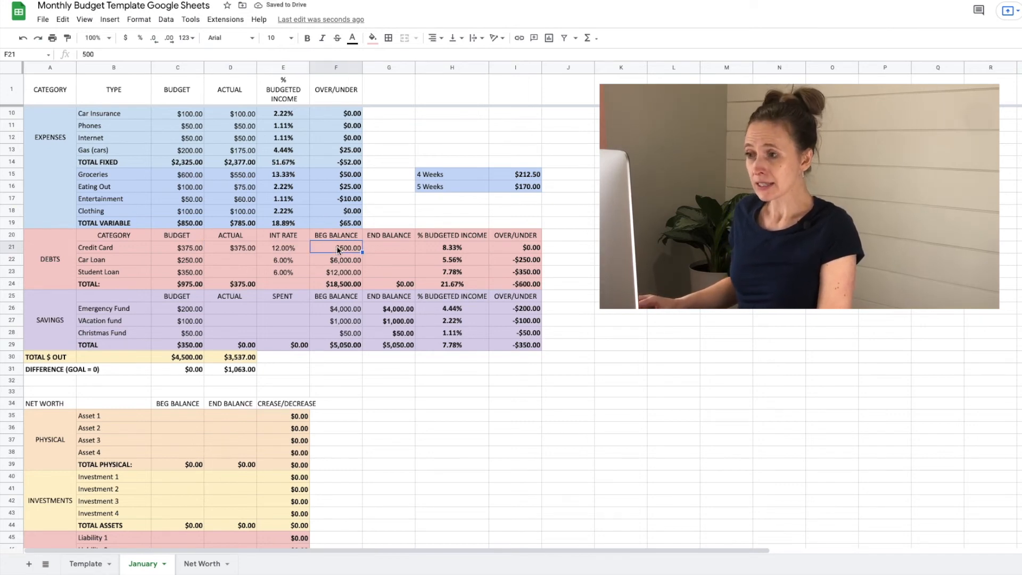
click(377, 249)
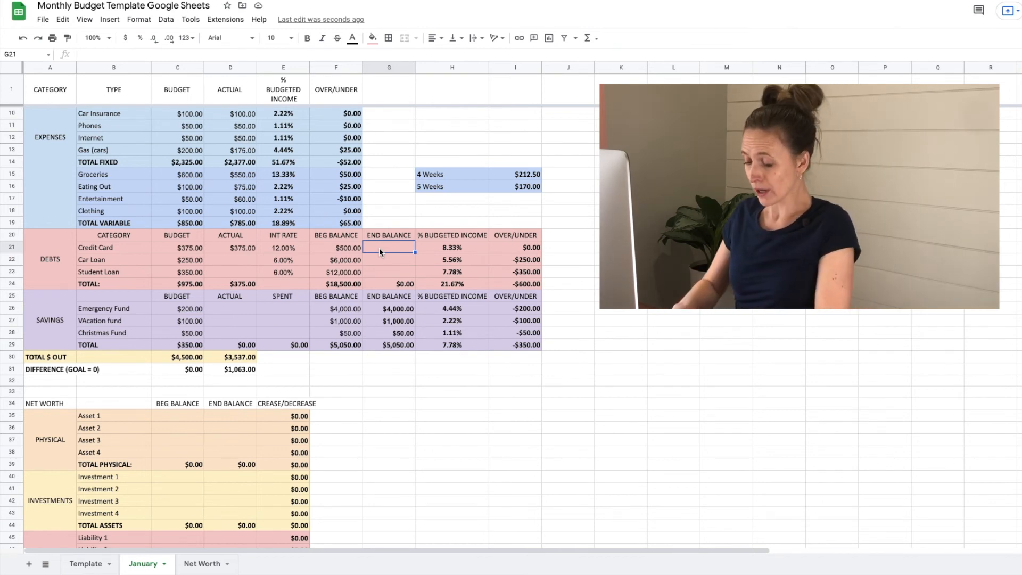
text(200)
key(Return)
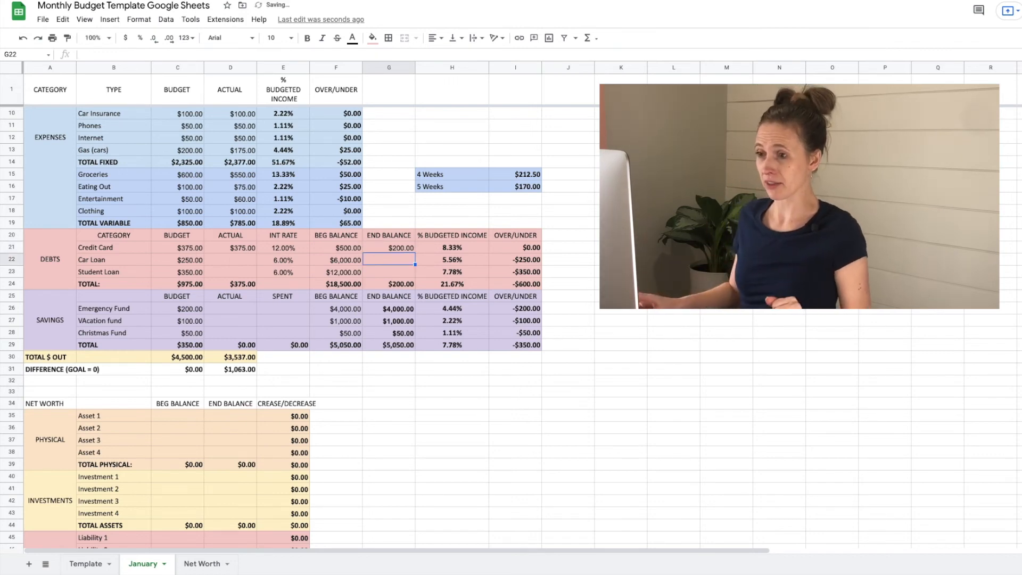
Step: Record the Car Loan's actual payment of $250 and its end balance of $5,890 in the debts section
click(232, 260)
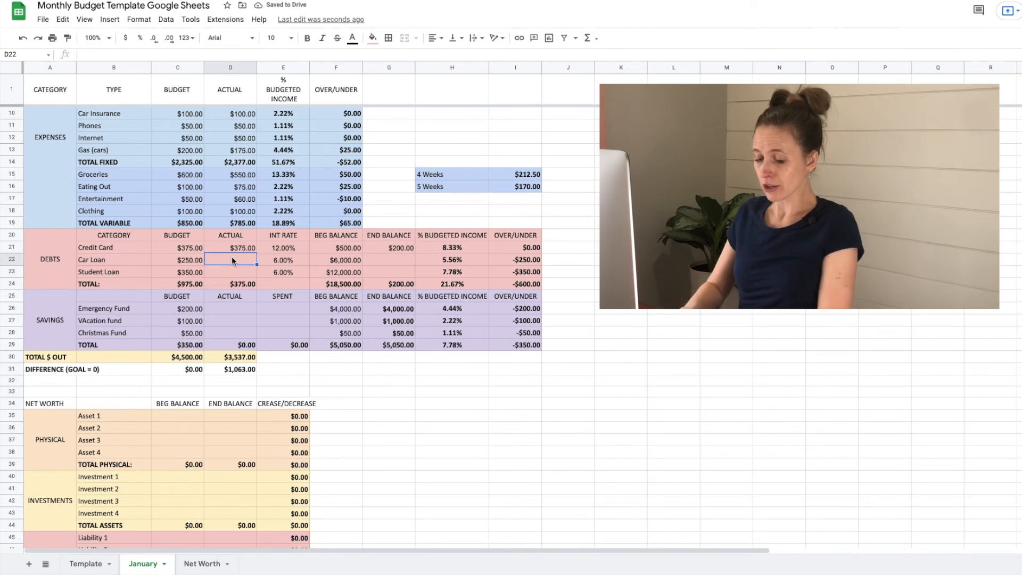
text(250)
key(Return)
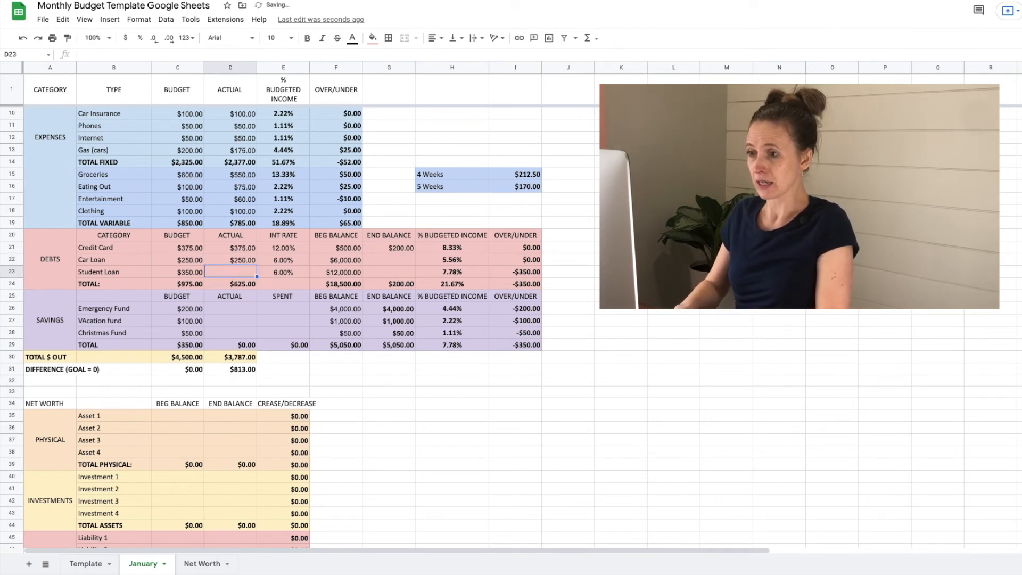
click(397, 259)
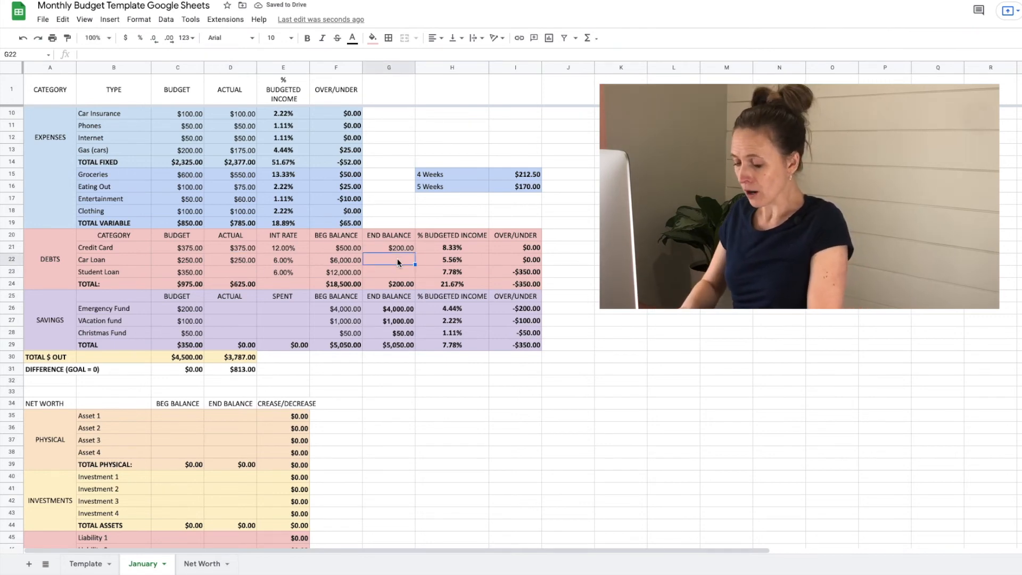
text(5)
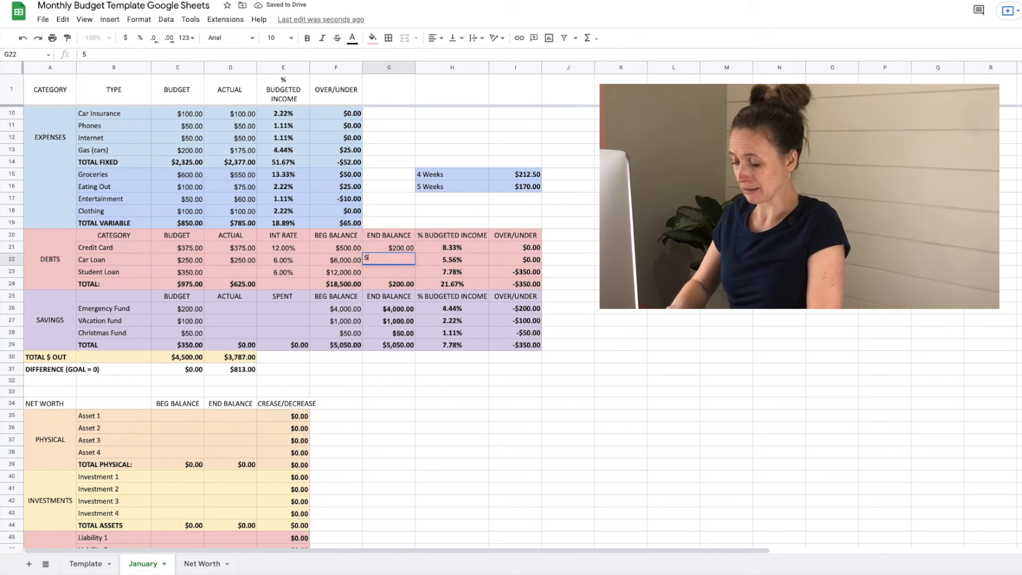
text(,890)
key(Return)
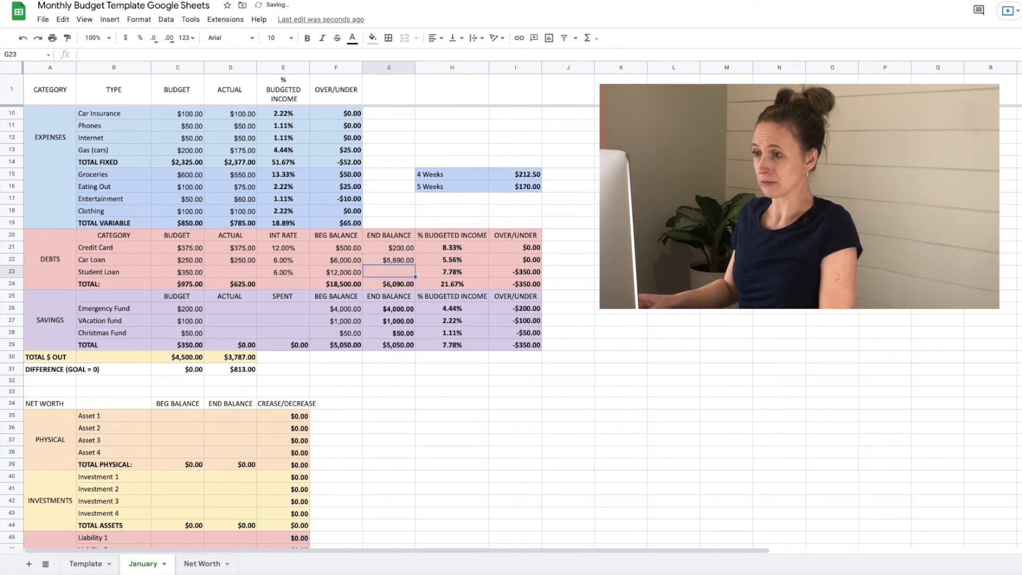
Step: Record the Student Loan's actual payment of $350 and its end balance of $11,700
click(240, 269)
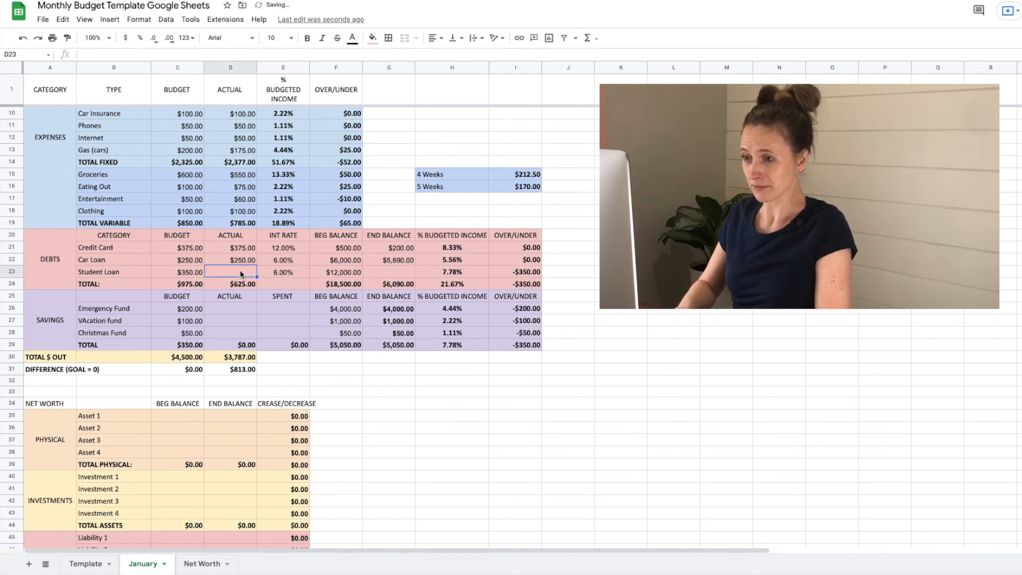
text(350)
key(Tab)
key(Tab)
key(Tab)
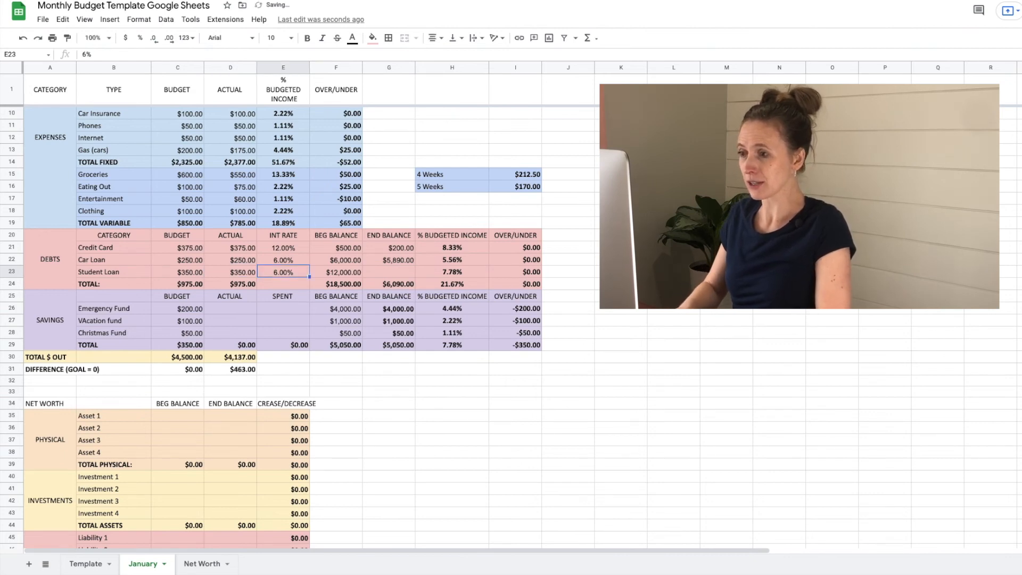
text(11)
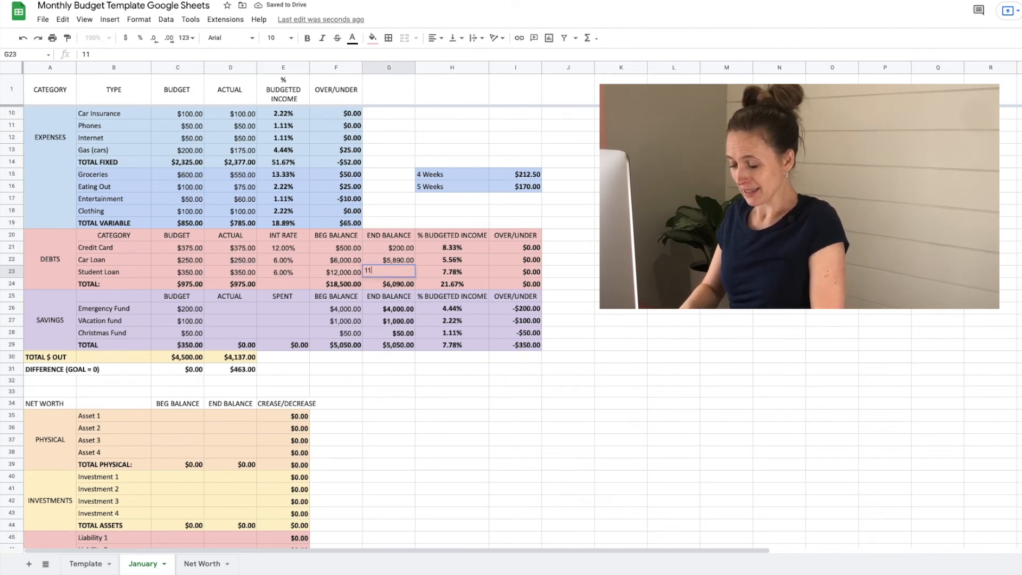
text(7)
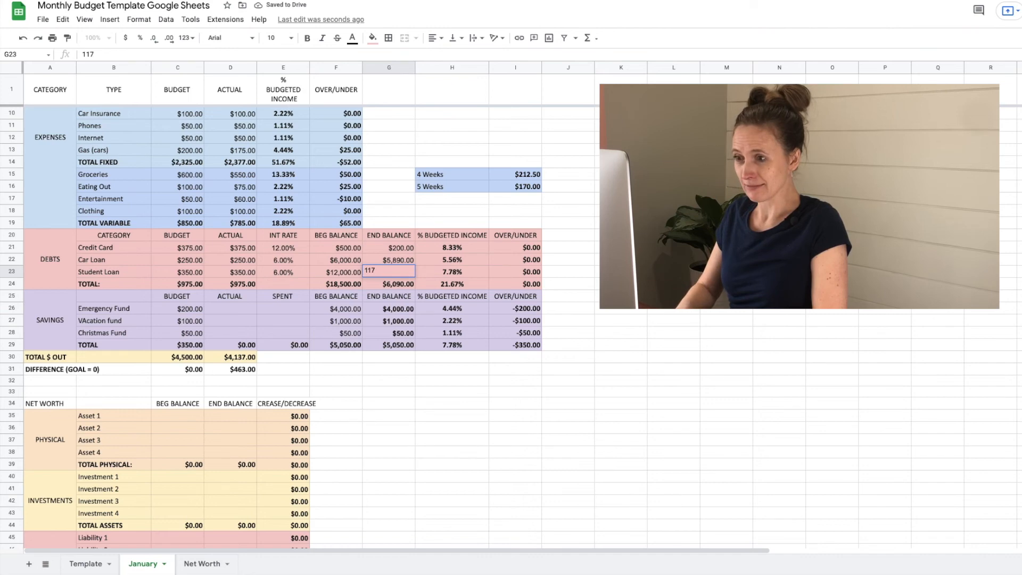
text(9=)
key(BackSpace)
key(BackSpace)
text(00)
key(Return)
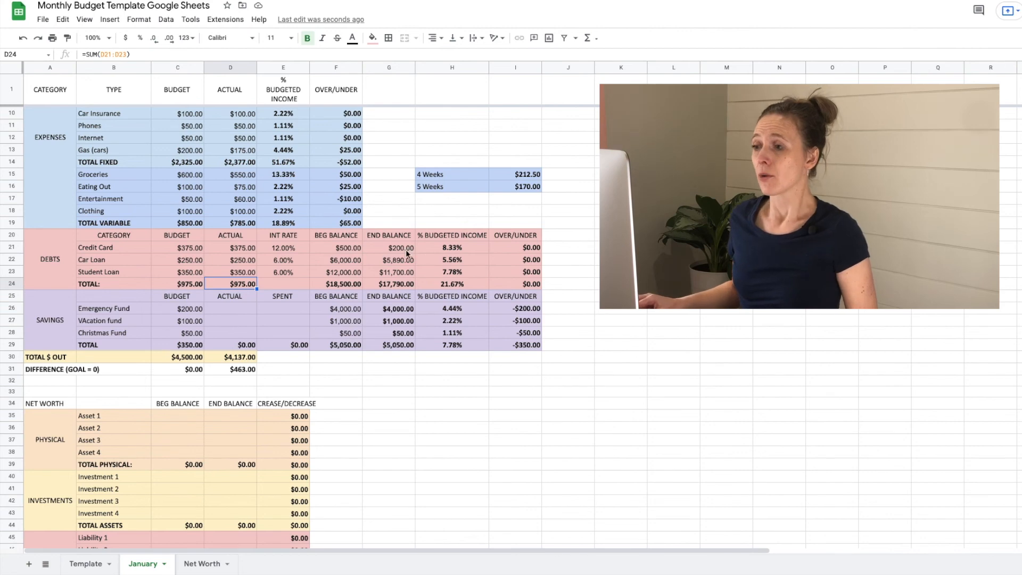
drag(403, 246, 399, 282)
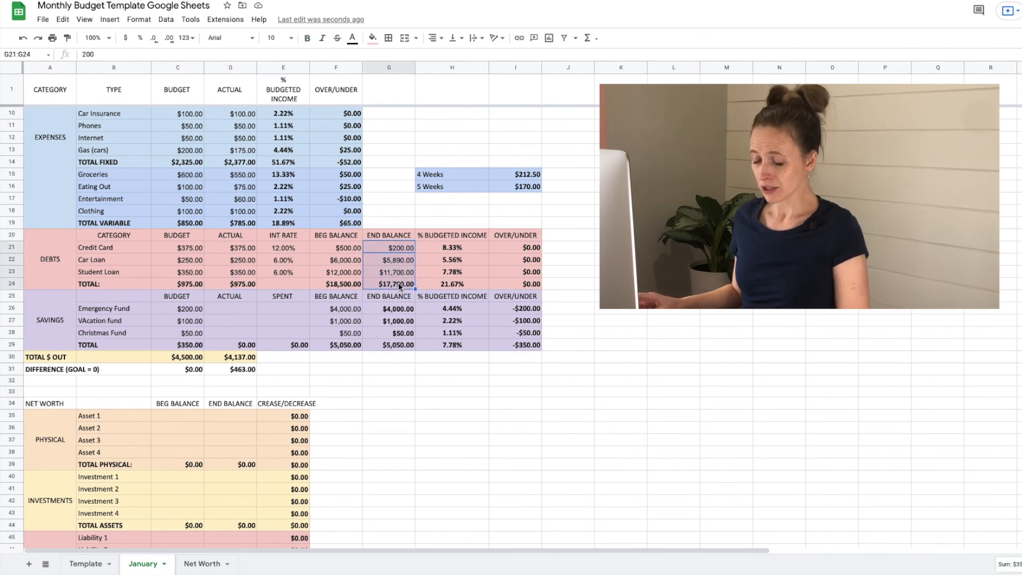
key(ctrl+c)
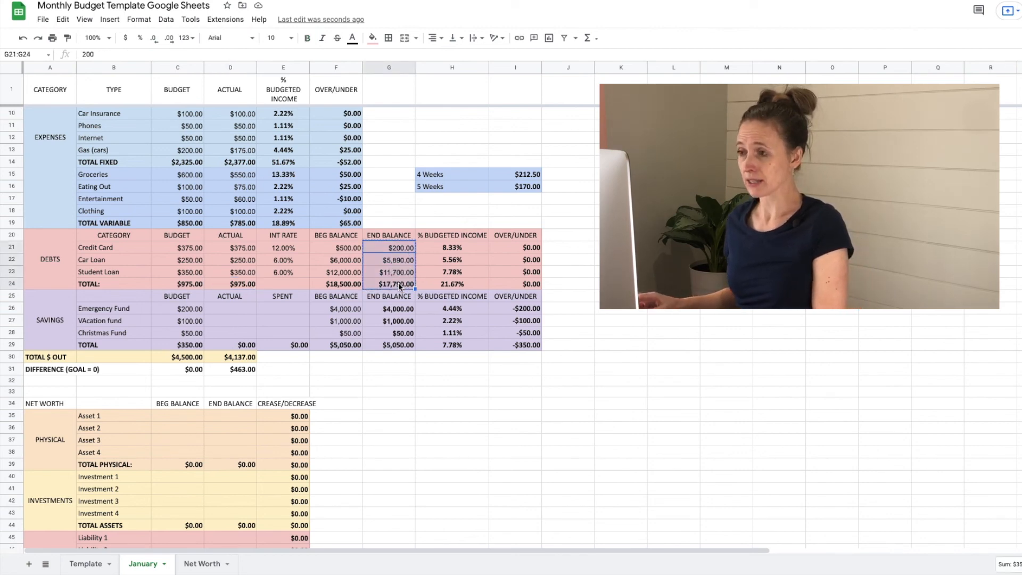
click(342, 251)
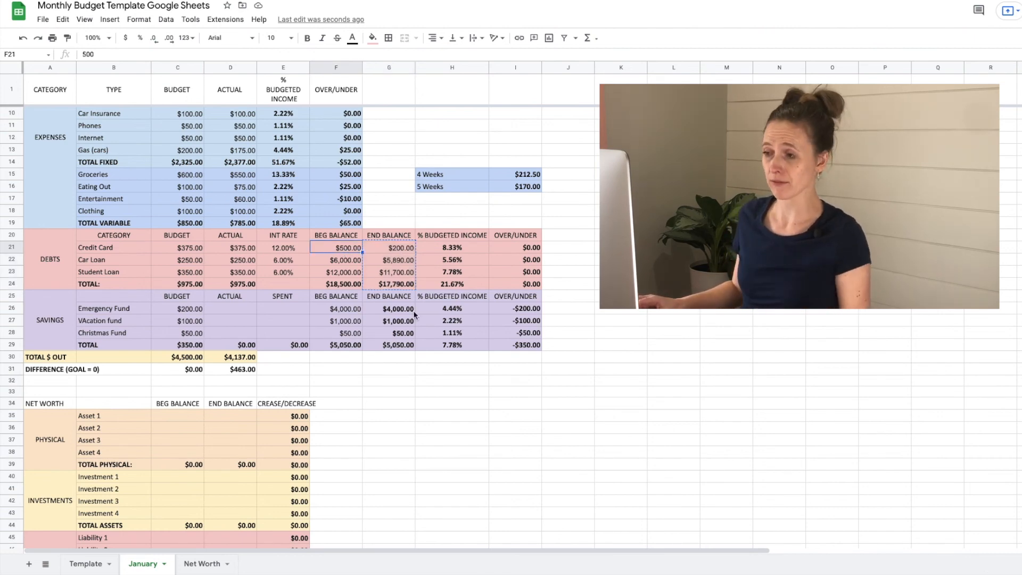
click(396, 369)
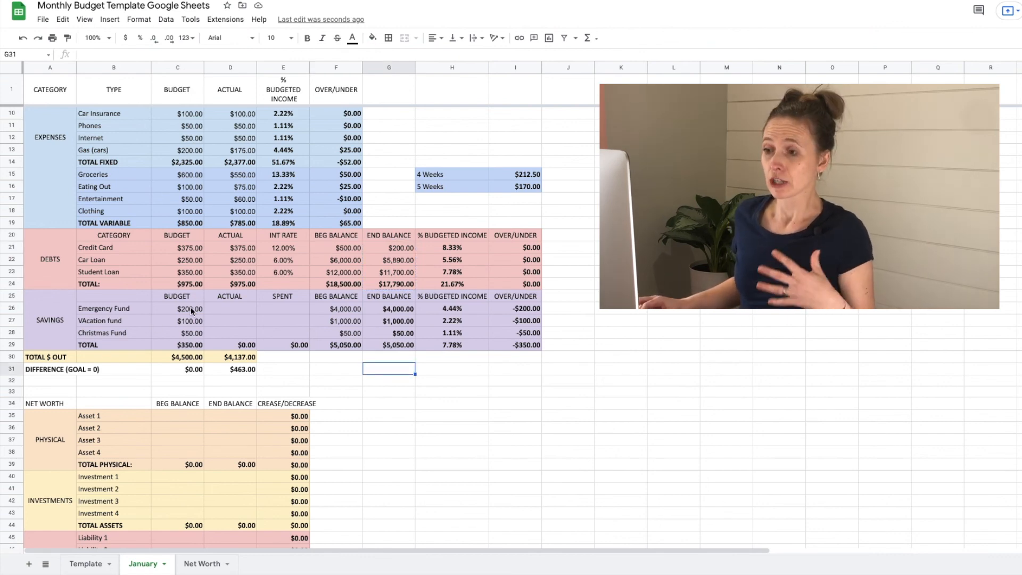
Step: Enter $200 actual and $500 spent for the Emergency Fund, and check how its end balance is calculated
click(236, 311)
text(200)
key(Tab)
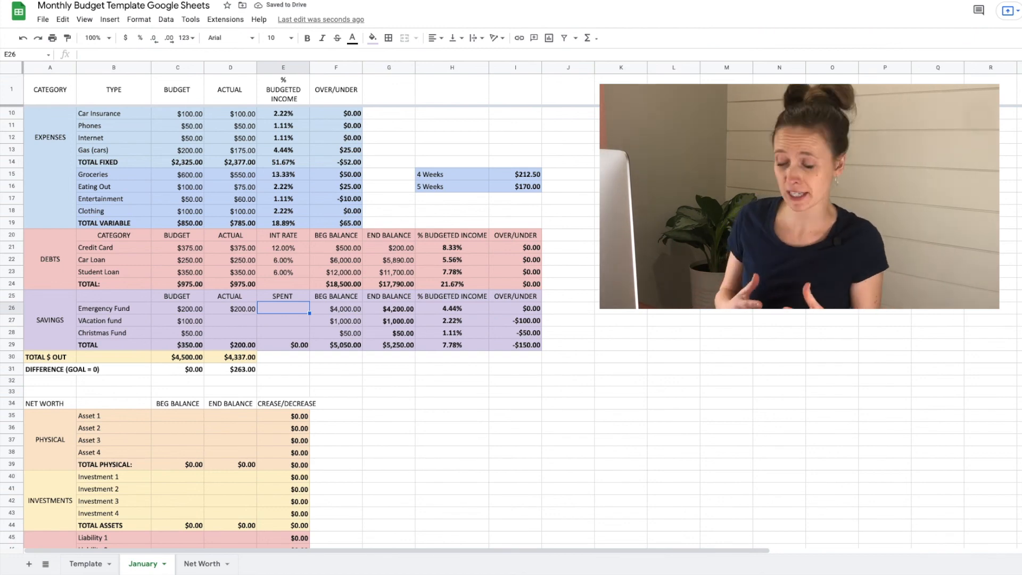
text(500)
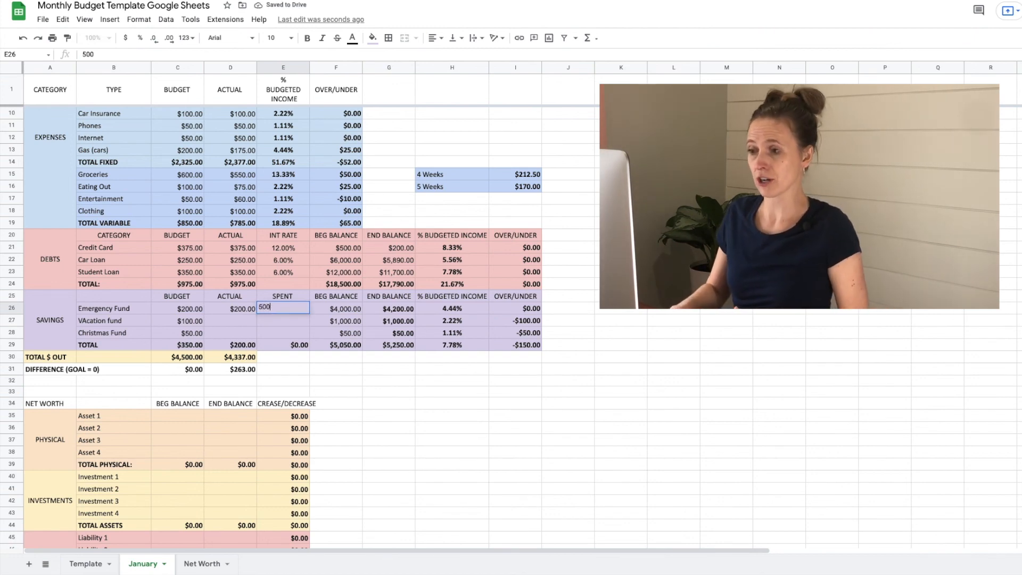
key(Return)
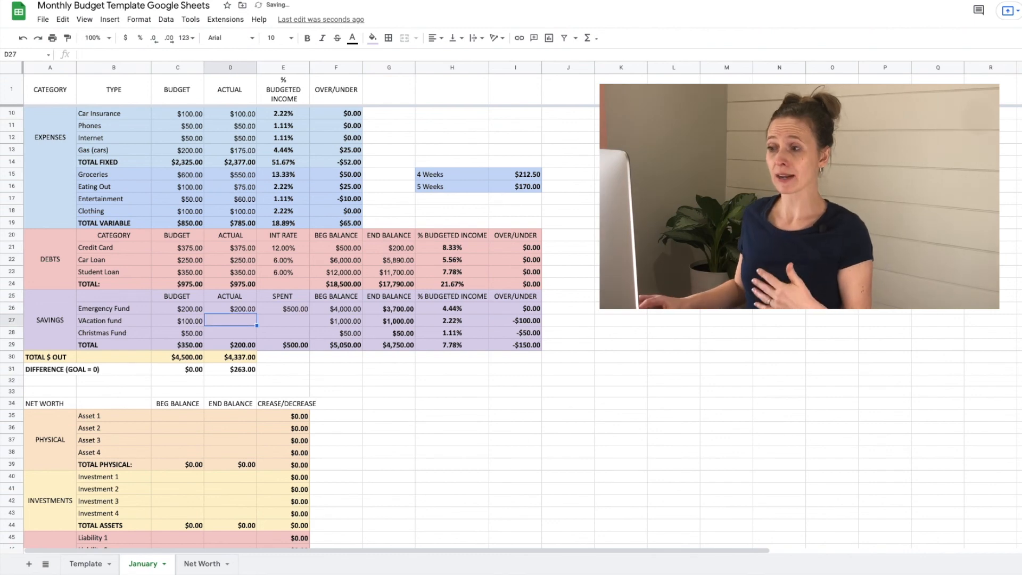
click(403, 311)
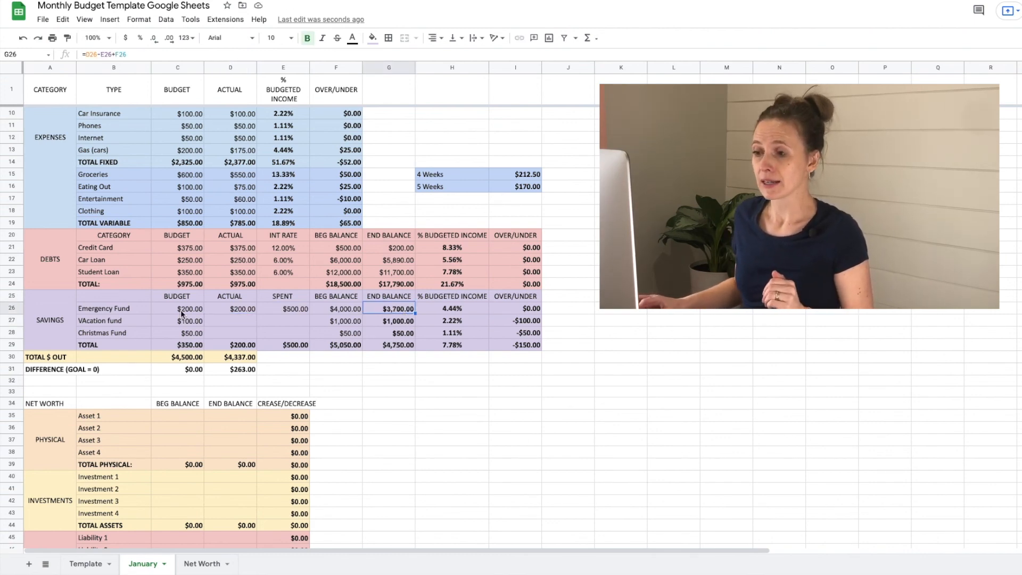
click(330, 311)
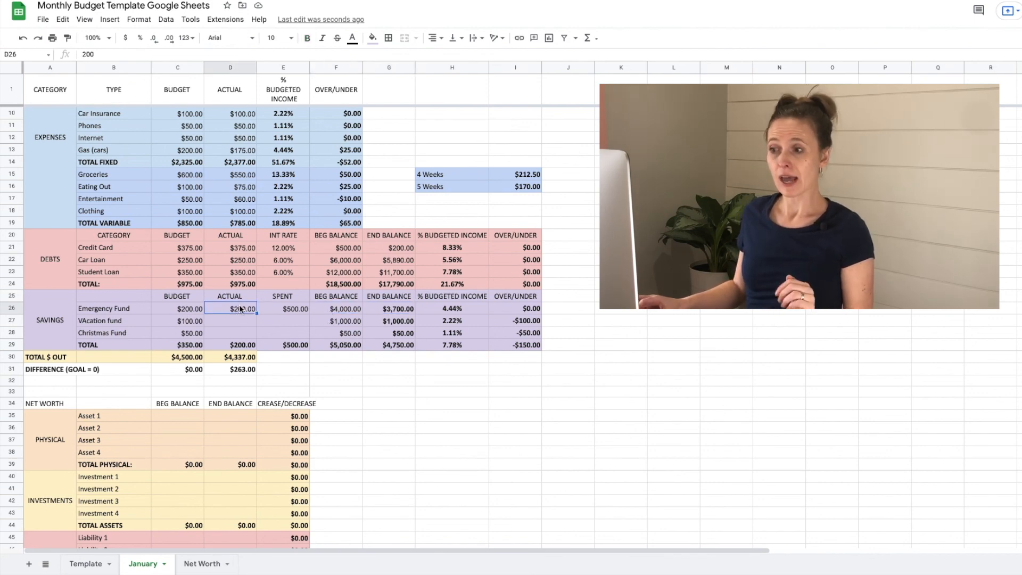
click(291, 308)
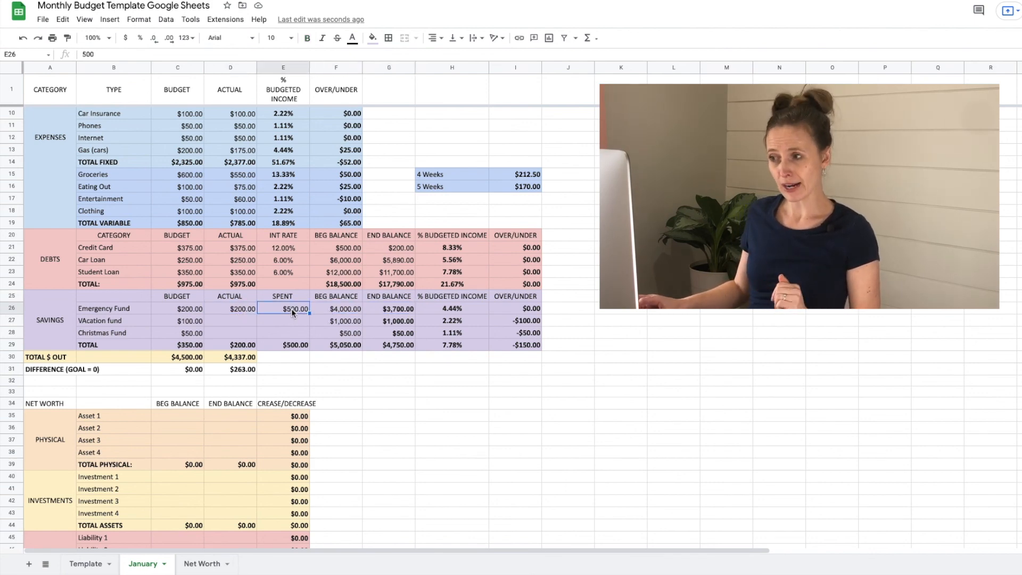
click(391, 314)
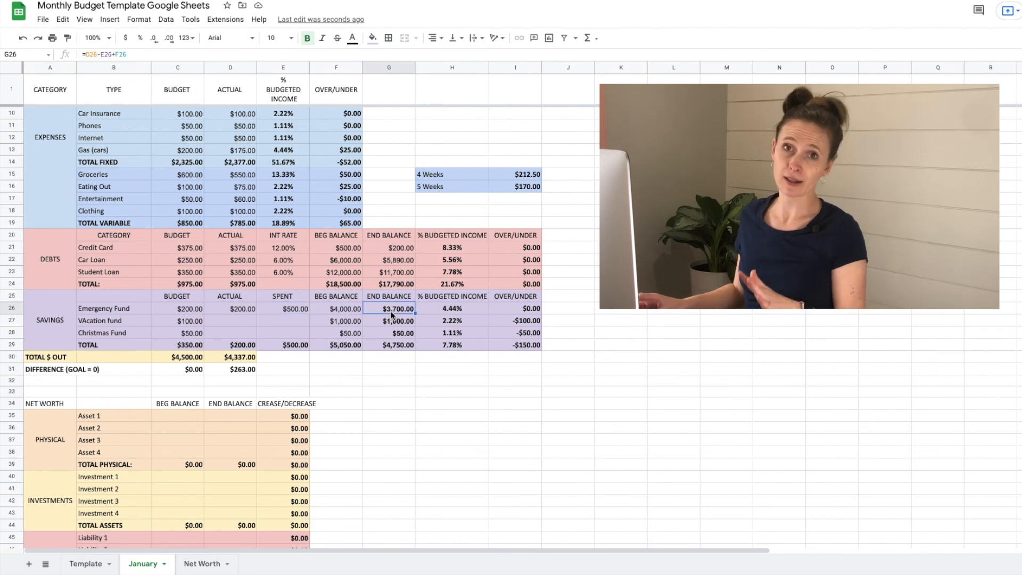
Step: Enter $100 actual and $0 spent for the Vacation fund, and $50 actual and $0 spent for the Christmas Fund
click(230, 321)
text(100)
key(Tab)
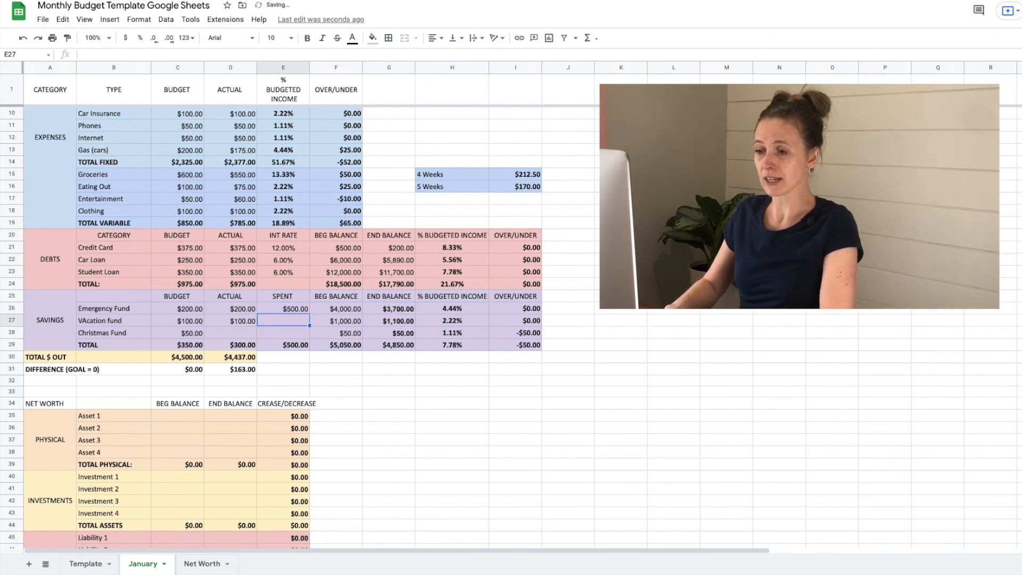
text(0)
key(Return)
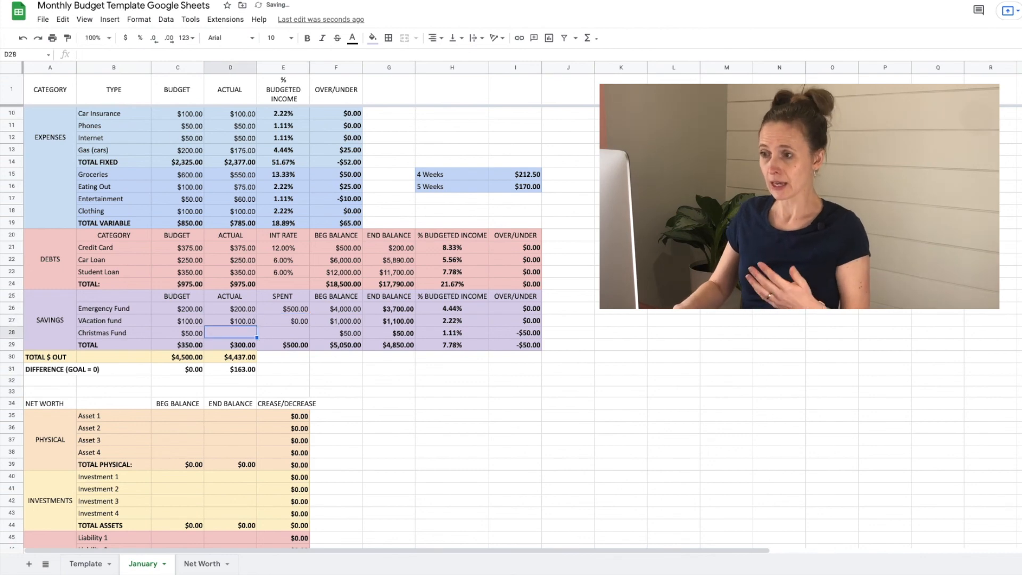
text(50)
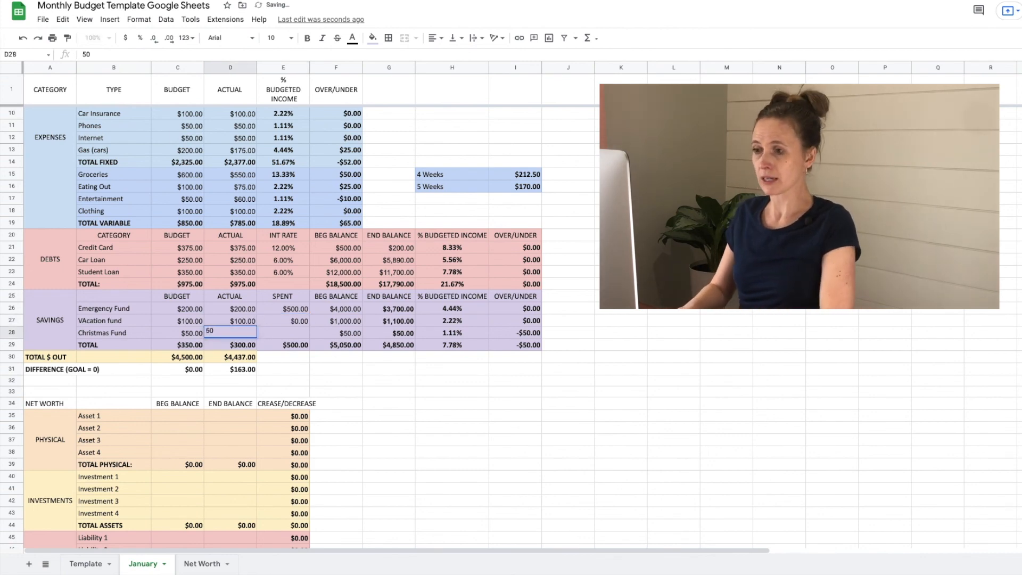
key(Tab)
text(0)
key(Return)
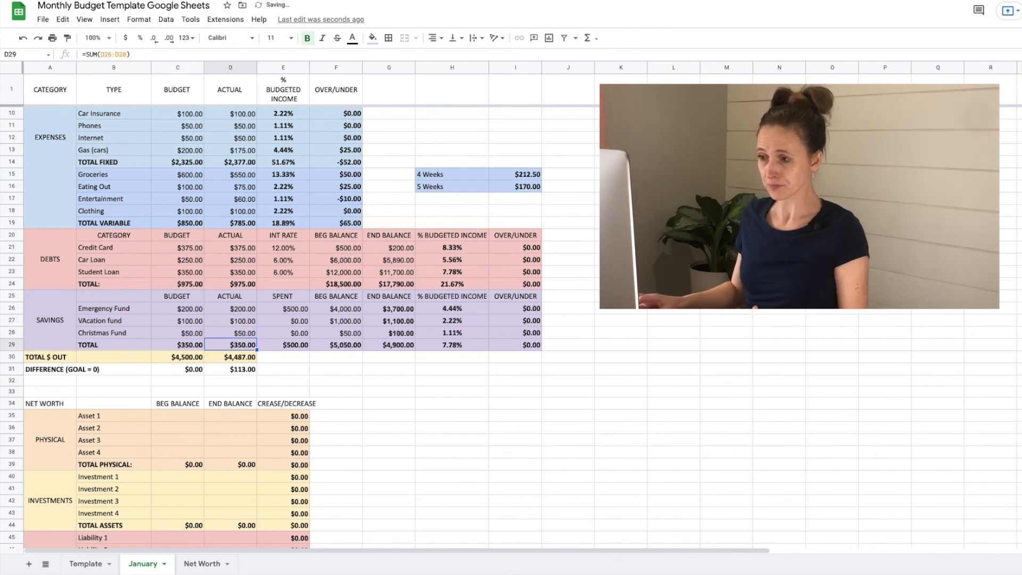
Step: Check the difference for the actual column and select the Credit Card's actual payment
click(399, 394)
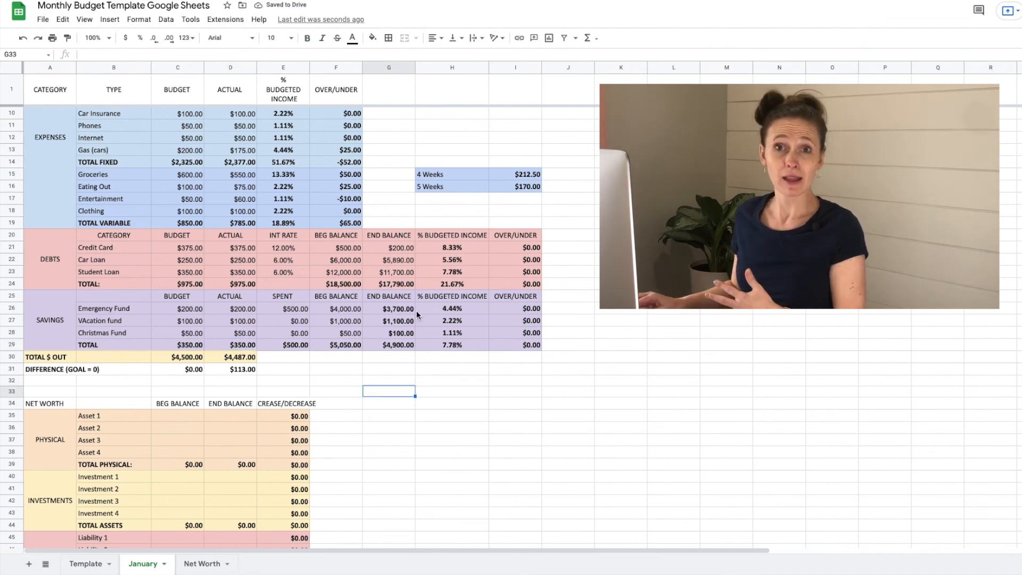
click(449, 427)
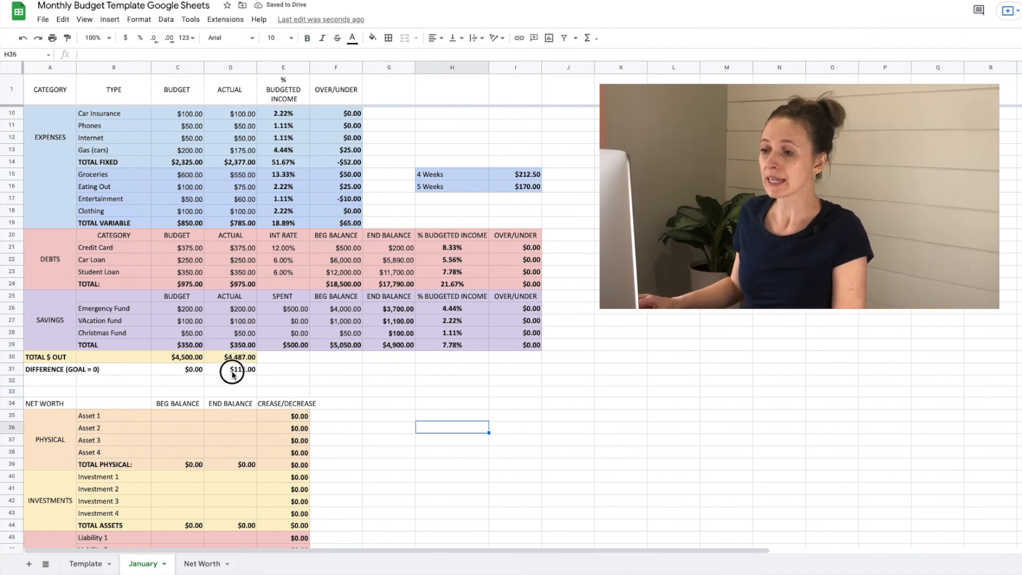
click(231, 370)
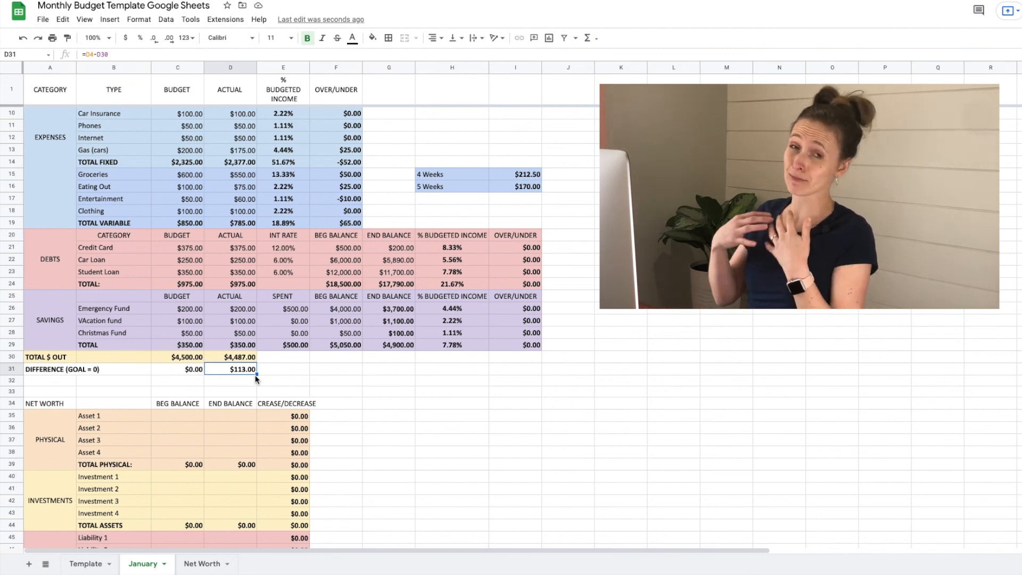
click(246, 248)
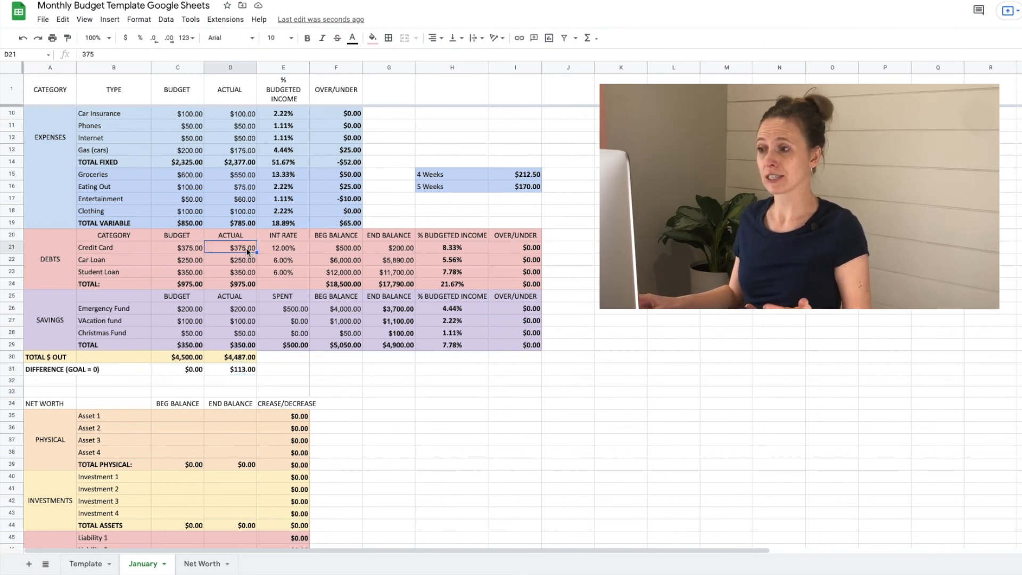